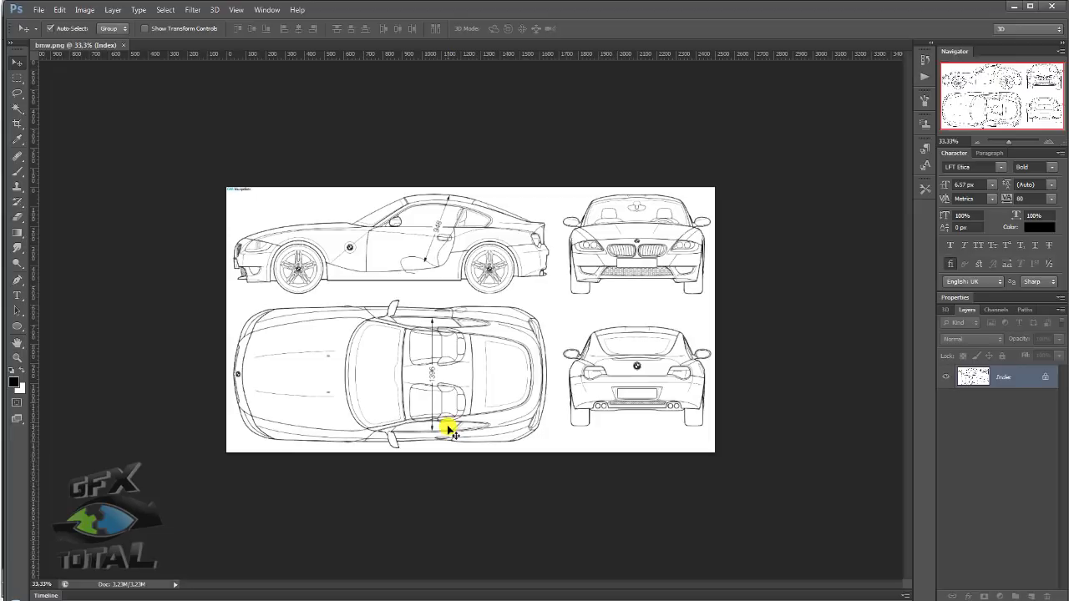
click(16, 124)
mouse_move(222, 176)
mouse_down()
mouse_move(477, 270)
mouse_move(401, 242)
mouse_move(317, 242)
mouse_up()
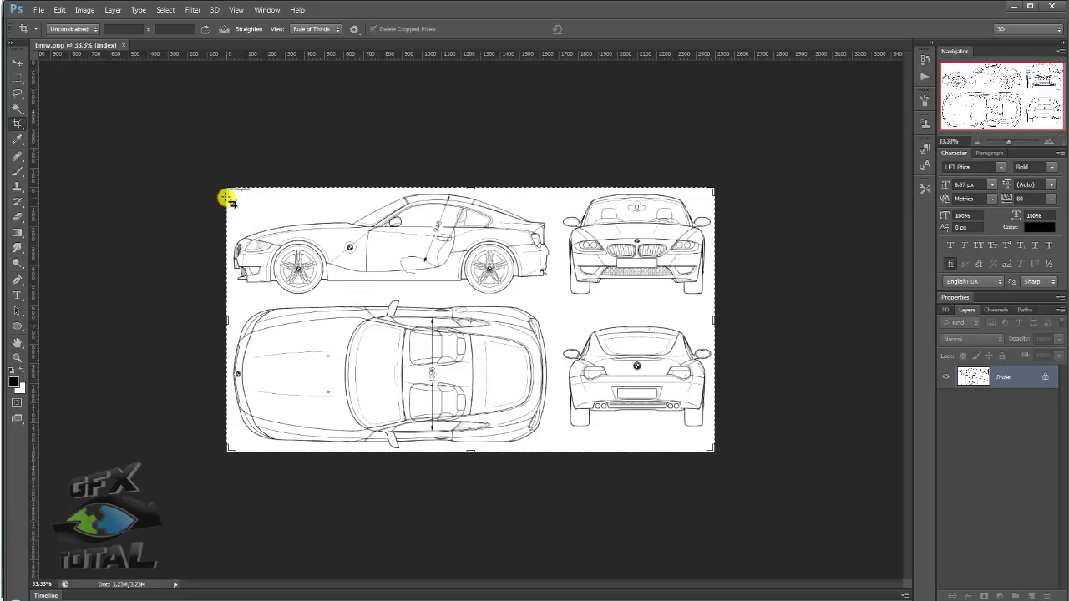
drag(228, 191, 560, 293)
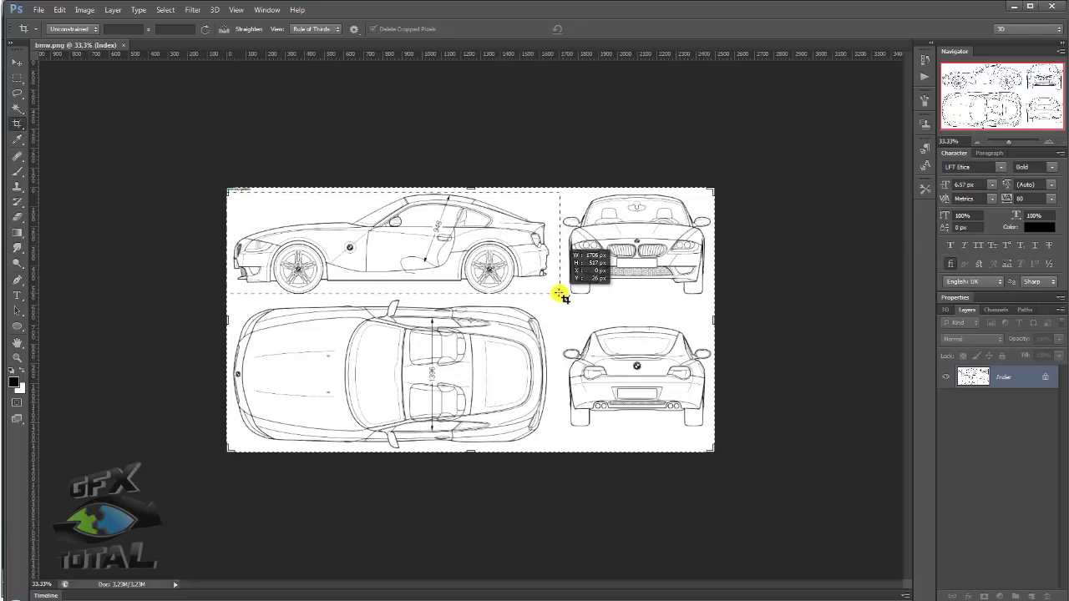
drag(561, 294, 561, 299)
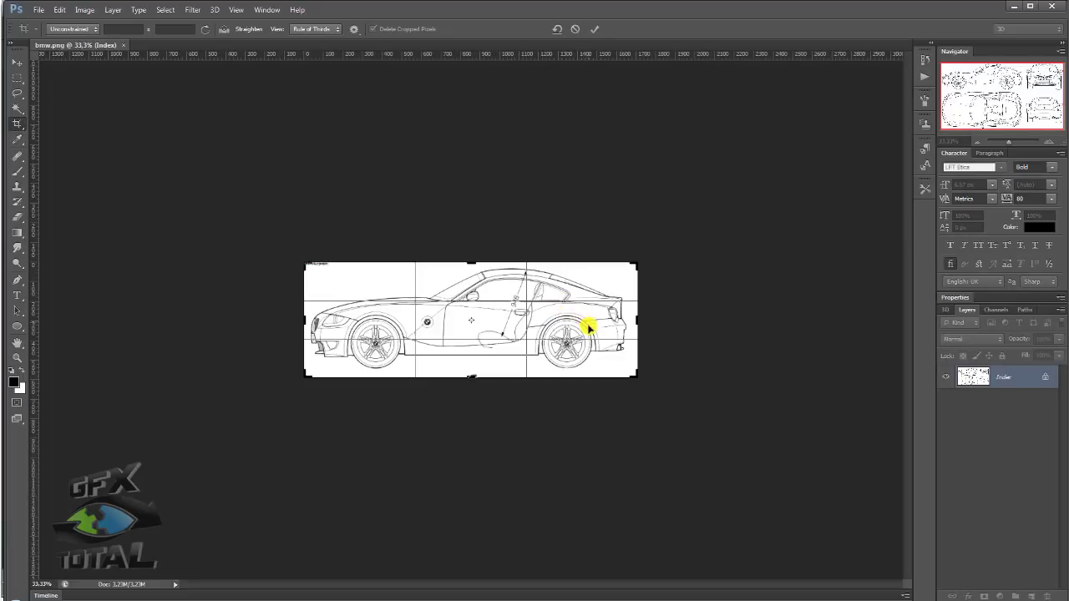
key(Return)
click(17, 62)
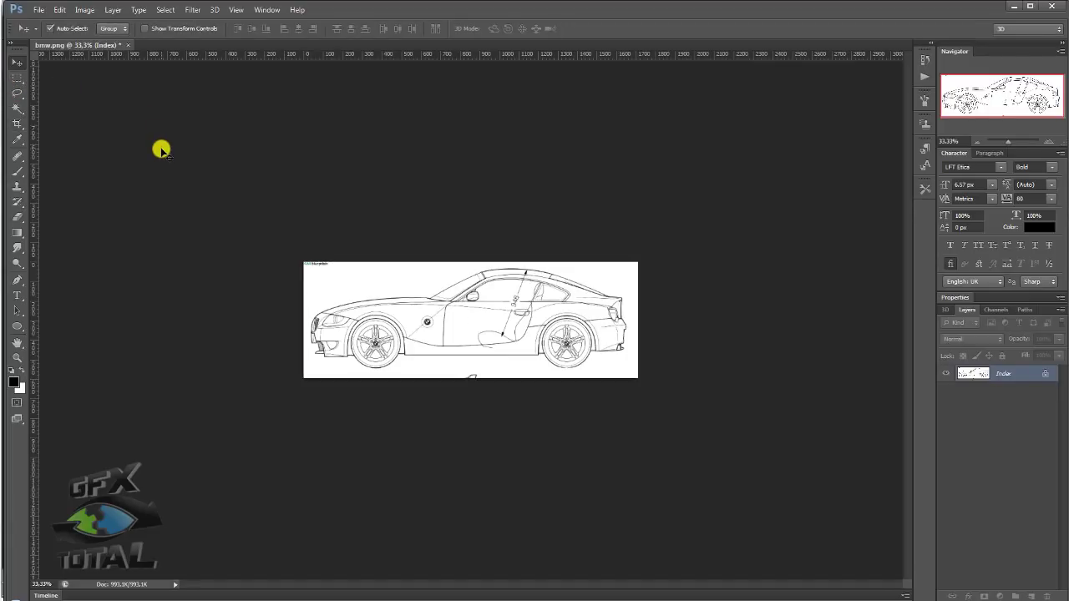
key(ctrl+z)
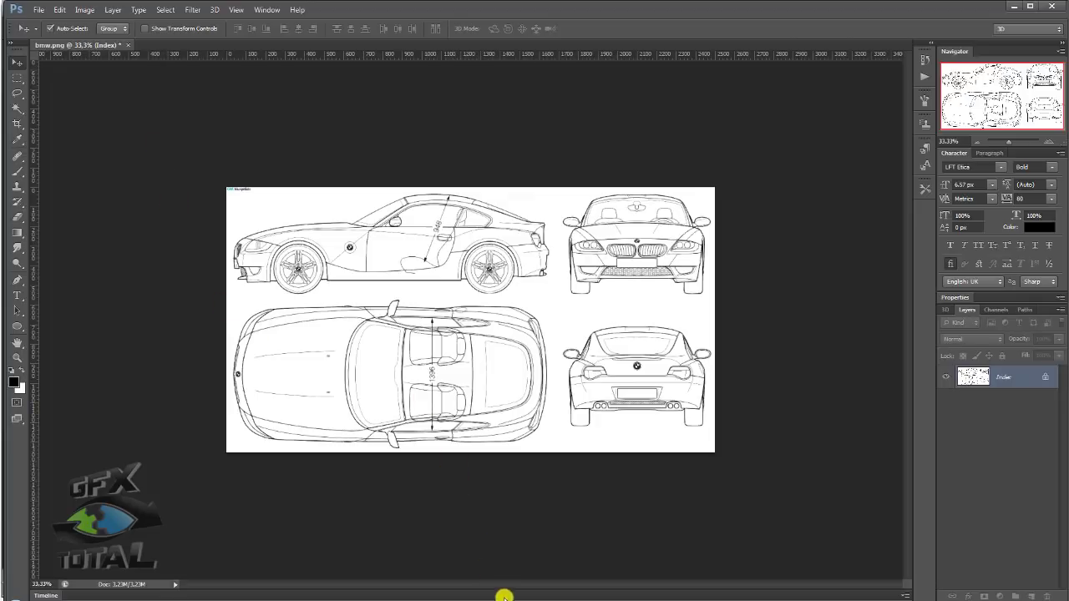
Step: Review the viewer's Word question, highlighting 'line arts', then minimize Word
click(511, 551)
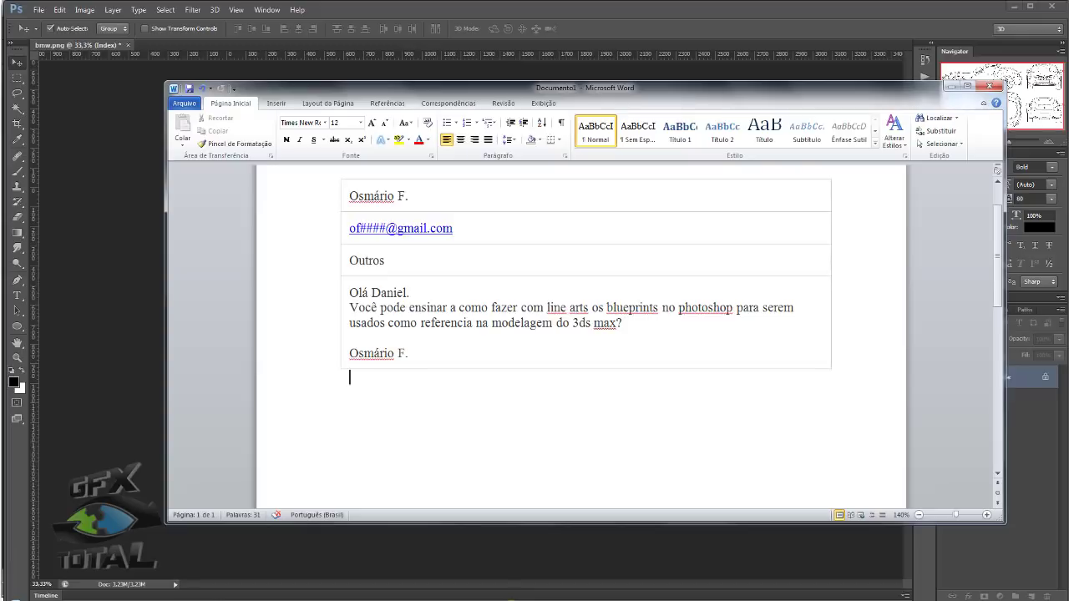
mouse_move(589, 307)
drag(590, 307, 546, 308)
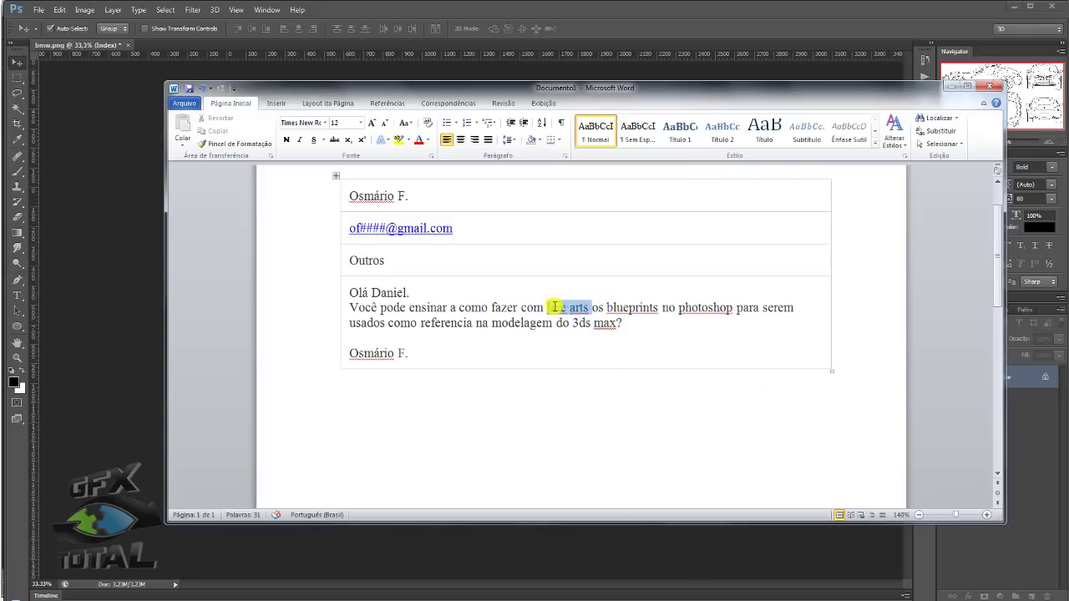
click(950, 85)
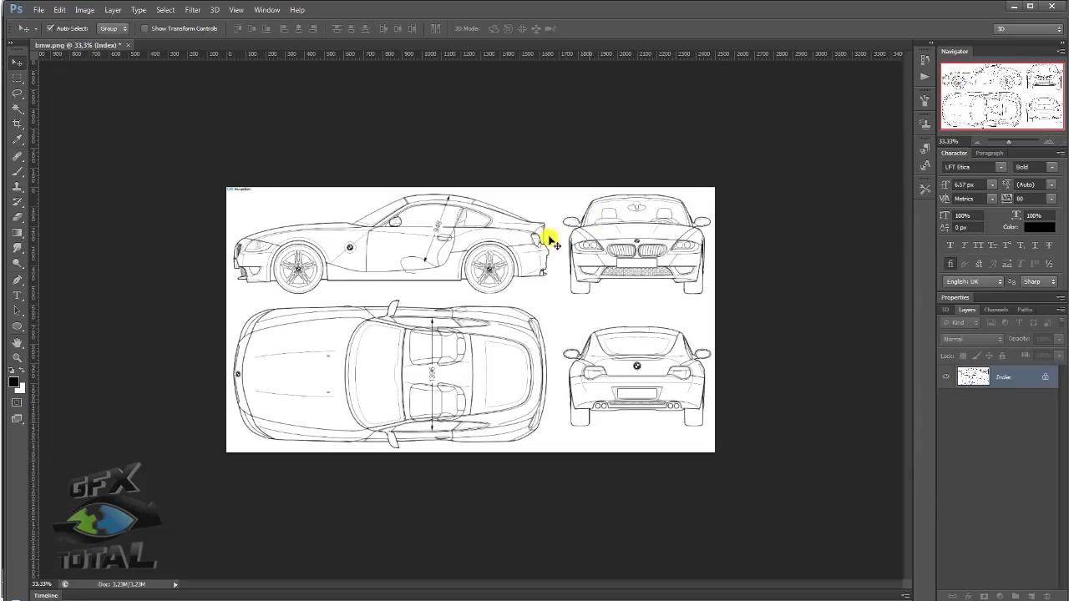
Step: Open the big cat line-art reference sheet (1200 × 707) enlarged in its own tab
key(alt+Tab)
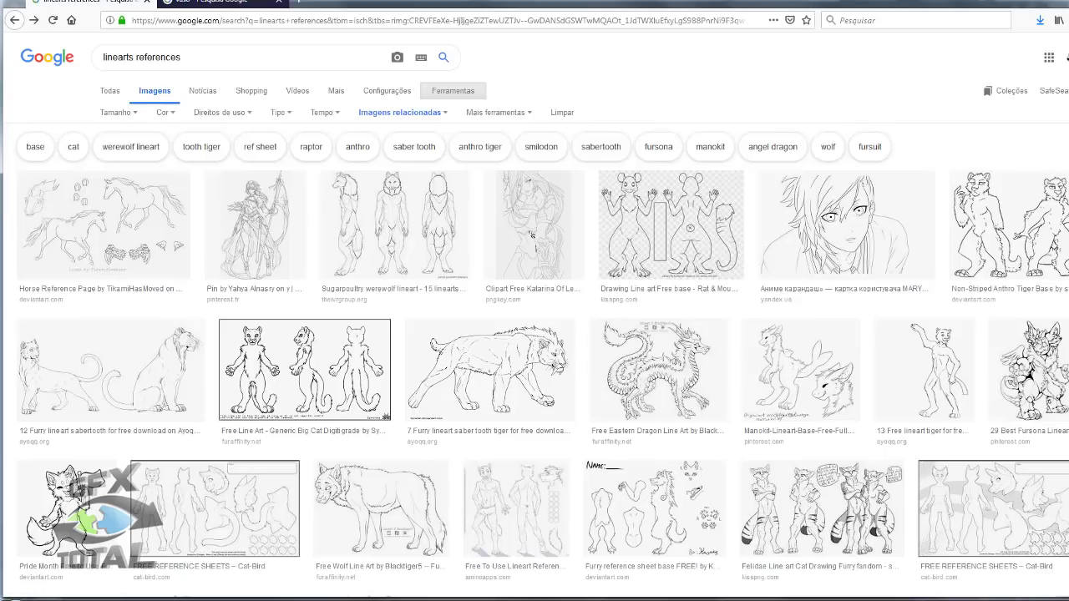
click(420, 393)
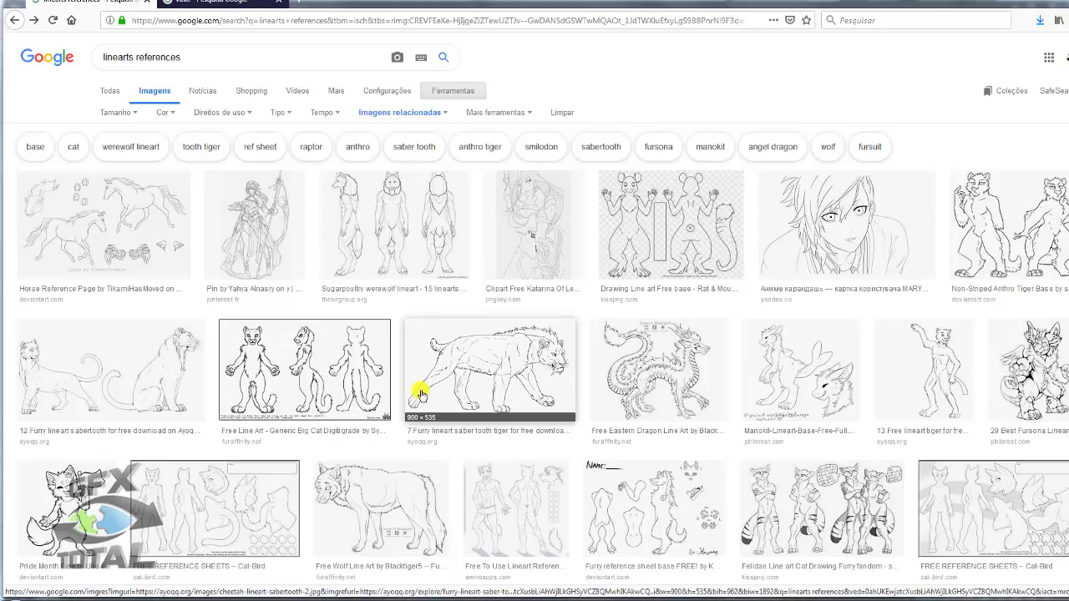
middle_click(299, 359)
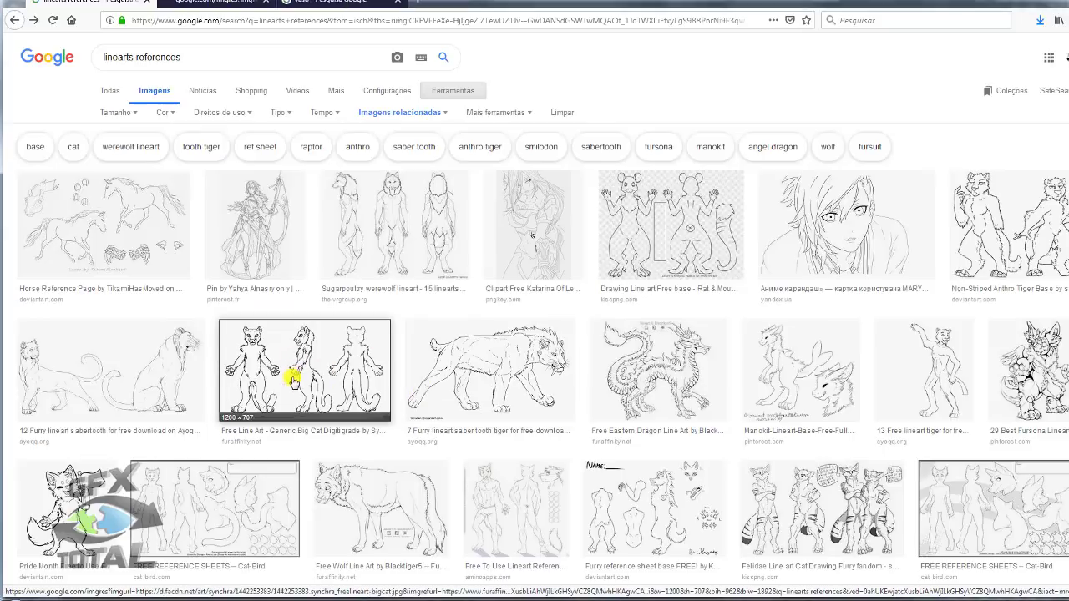
click(224, 4)
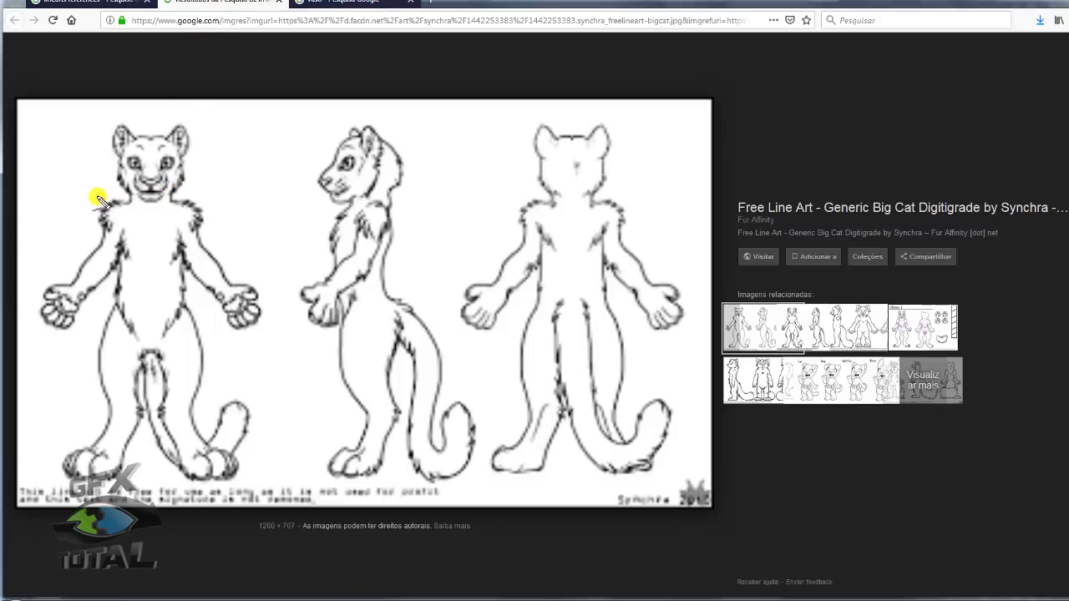
Step: Draw red guides across the cats' heads, necks, chests, thighs and lower legs, then clear them
drag(98, 203, 403, 200)
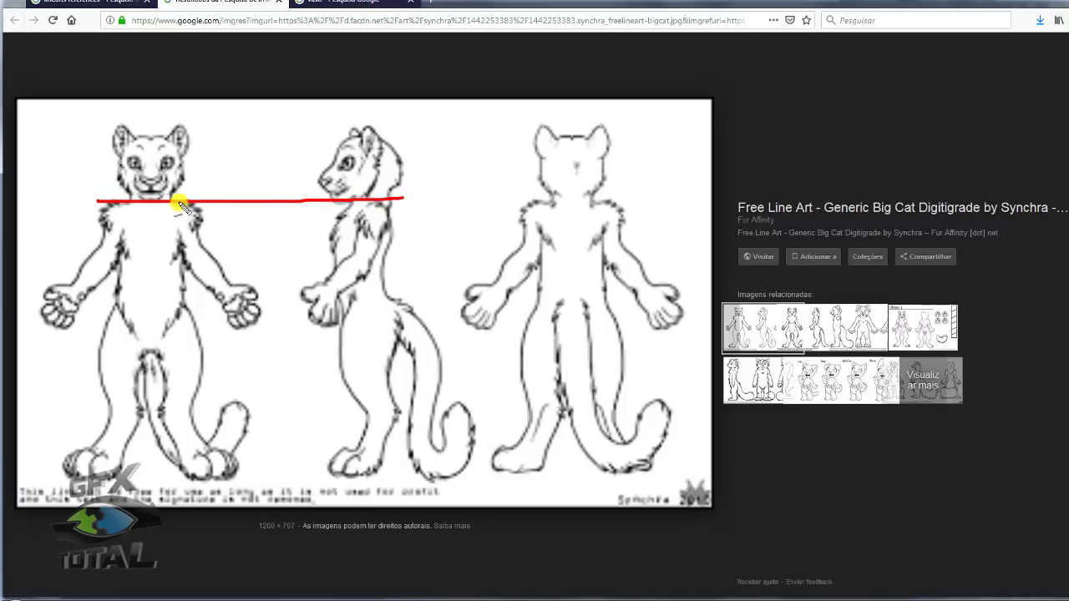
drag(115, 126, 386, 126)
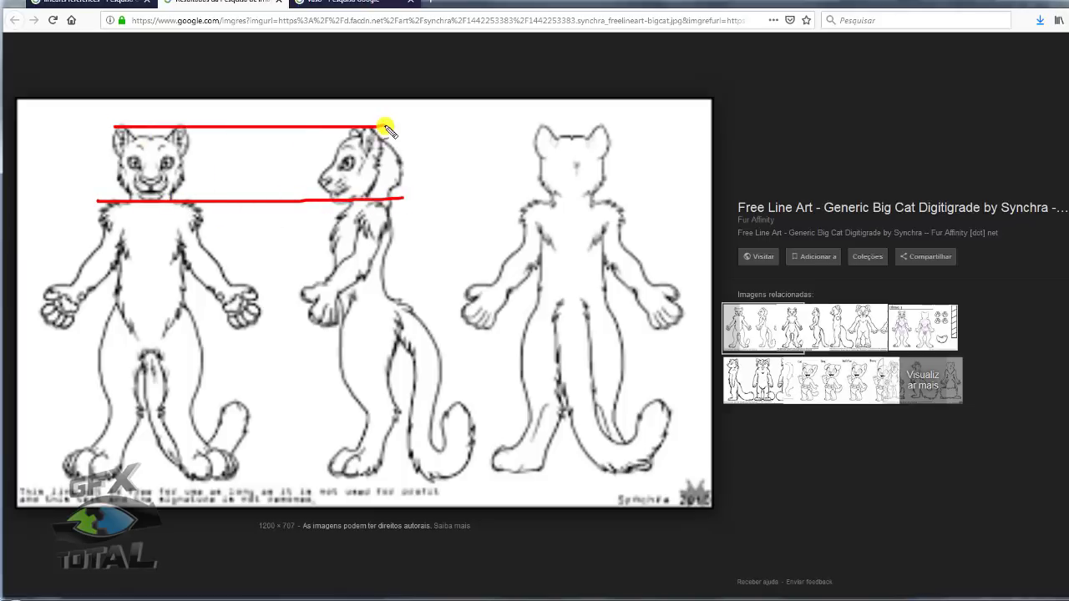
drag(103, 289, 455, 285)
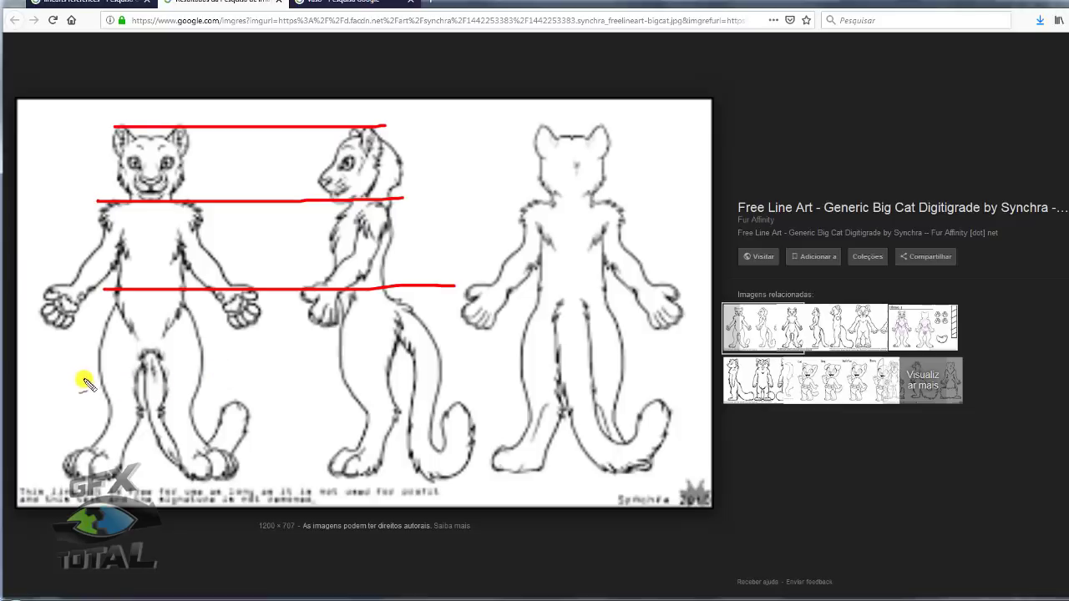
drag(88, 377, 453, 376)
drag(73, 421, 451, 420)
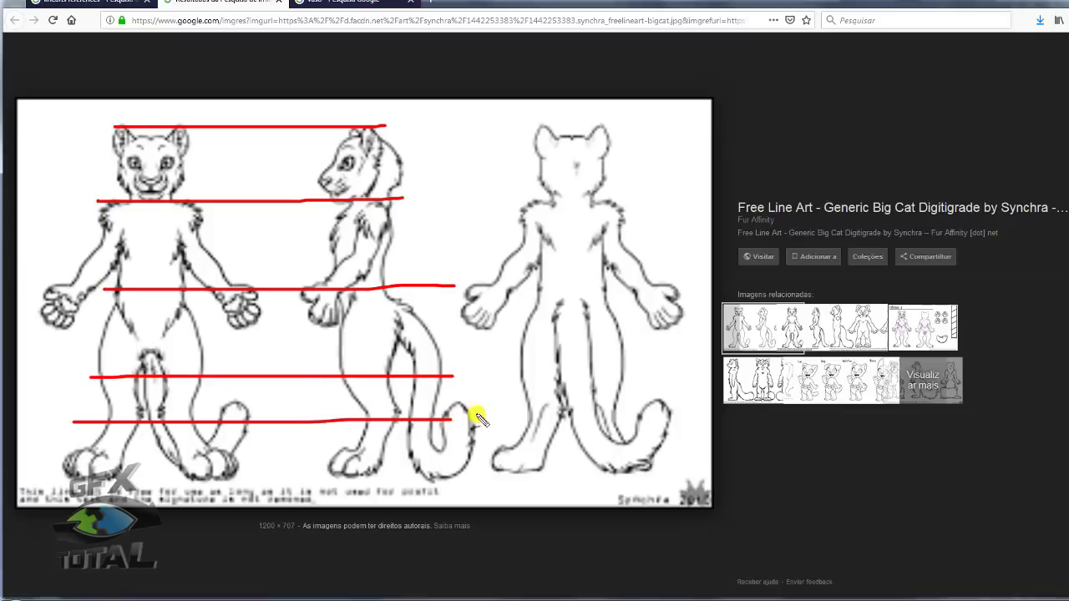
drag(408, 264, 84, 266)
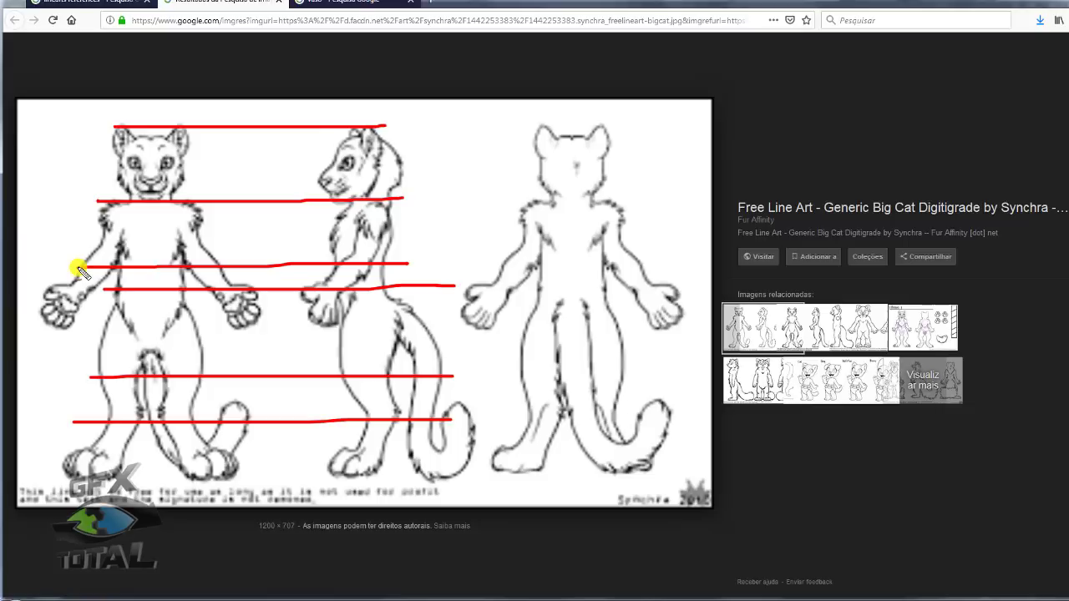
key(Escape)
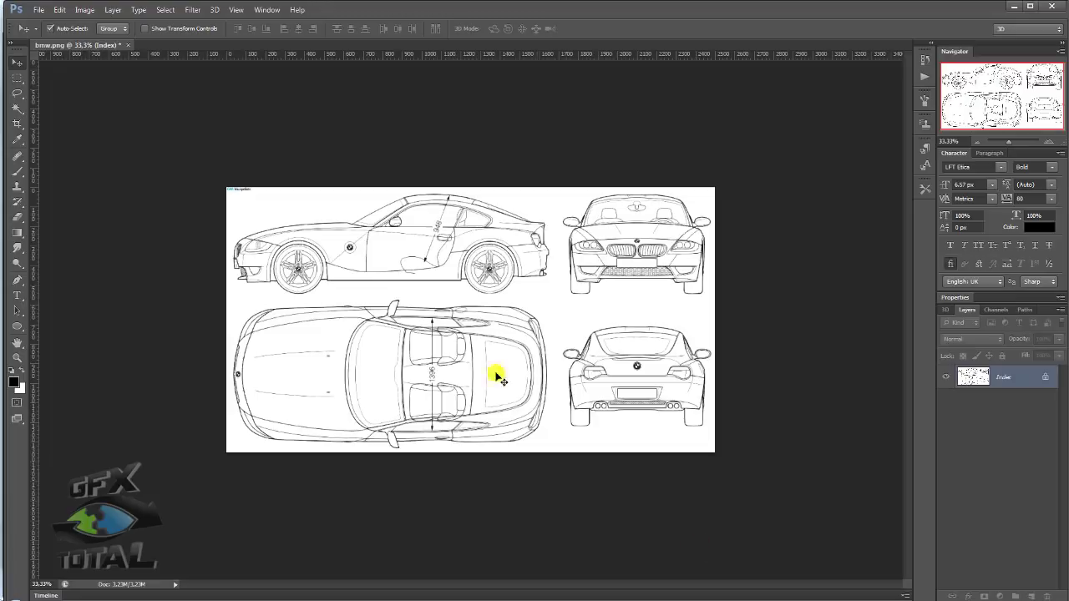
Step: Close bmw.png without saving and bring up the references folder in Explorer
click(127, 44)
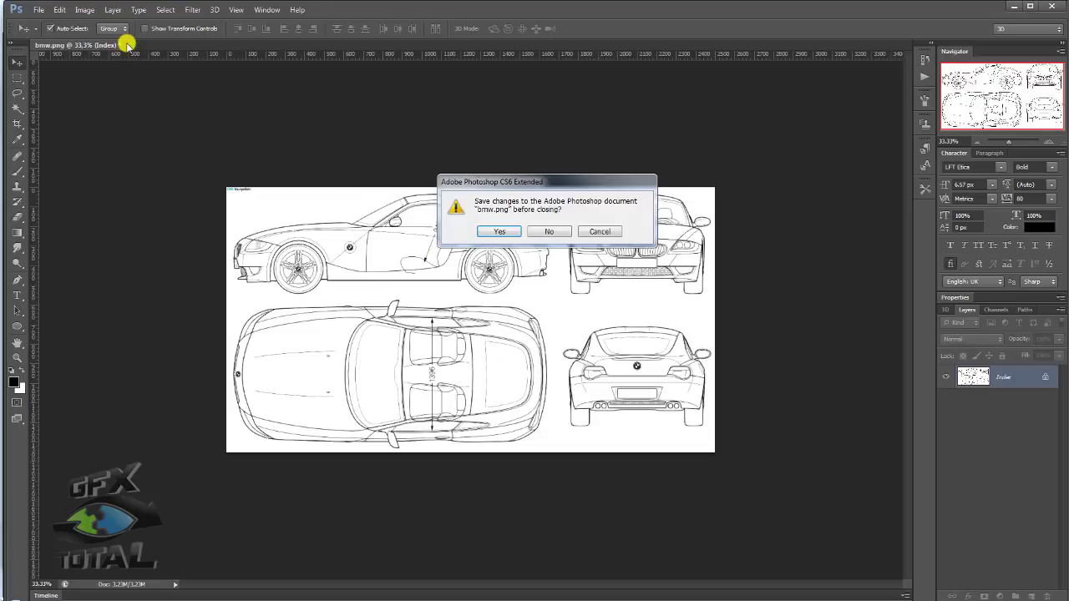
click(549, 232)
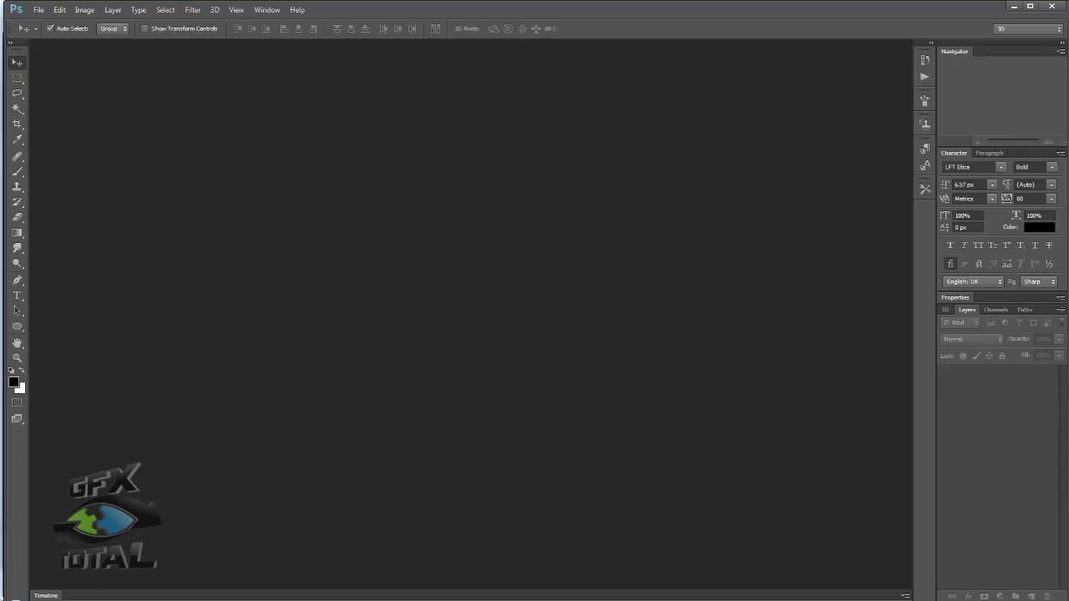
click(49, 597)
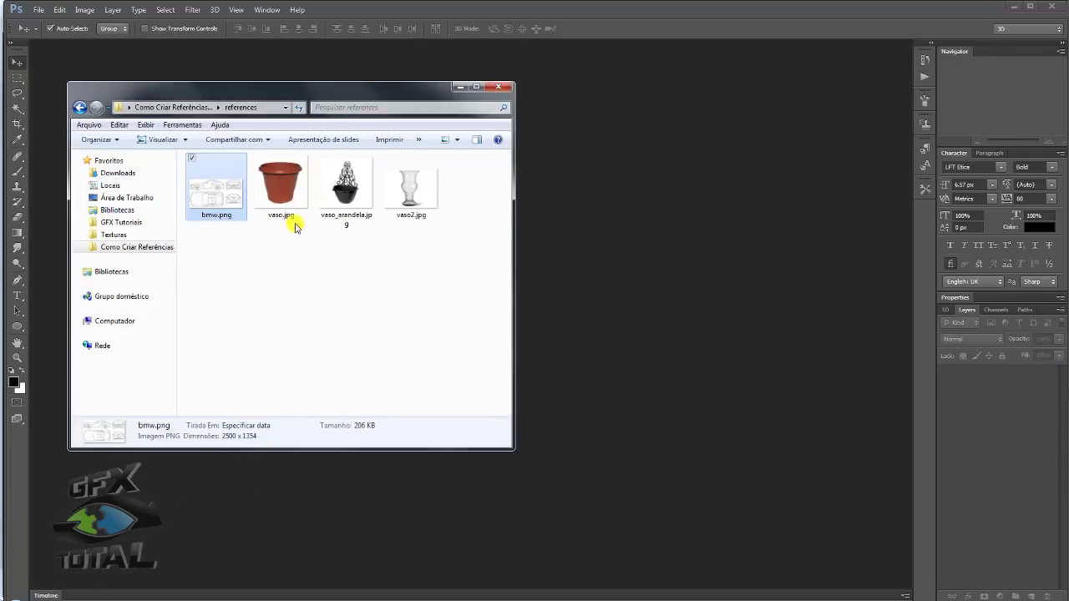
Step: Look through the three vase images, selecting vaso2.jpg, then minimize Explorer
drag(453, 253, 282, 194)
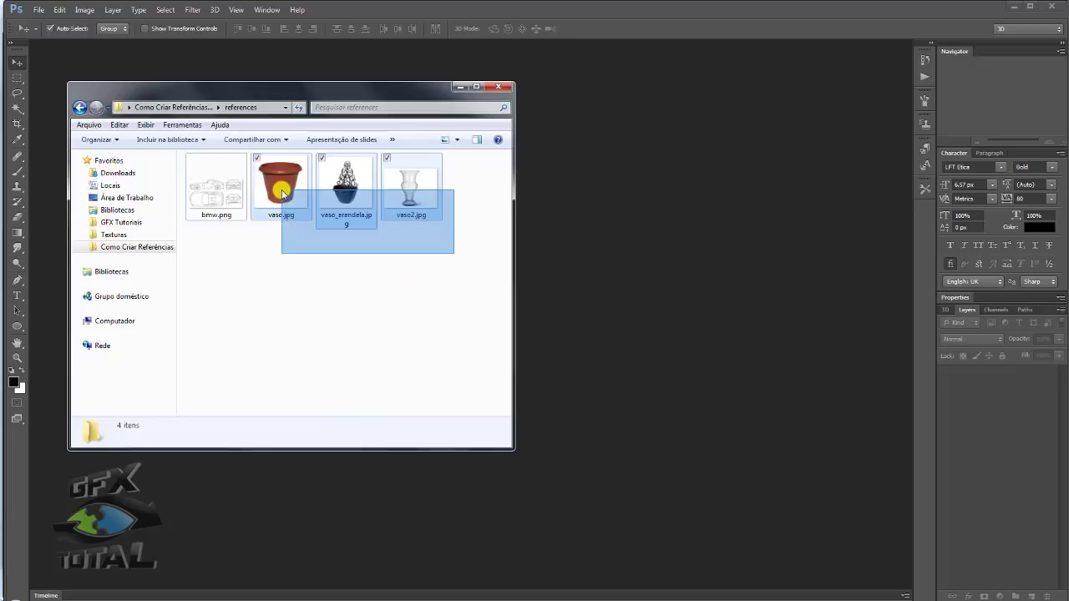
click(353, 281)
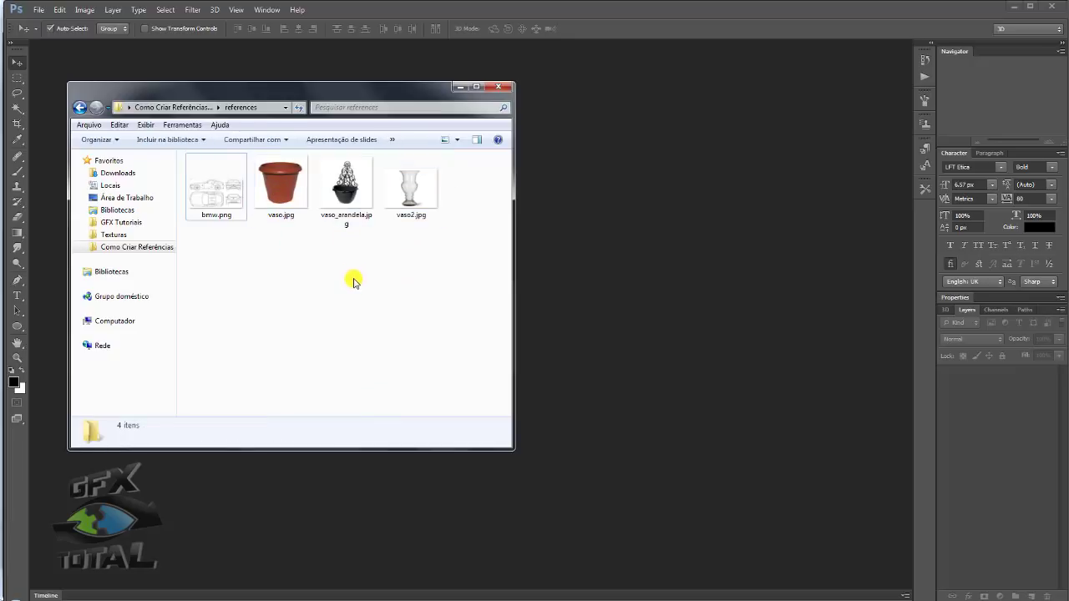
click(346, 185)
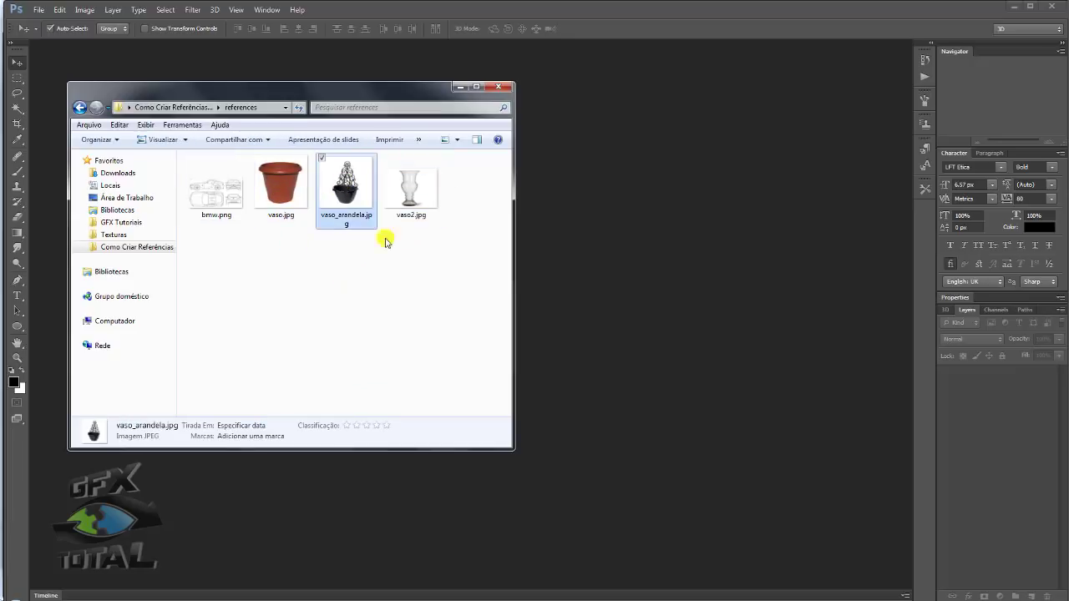
click(424, 313)
click(426, 192)
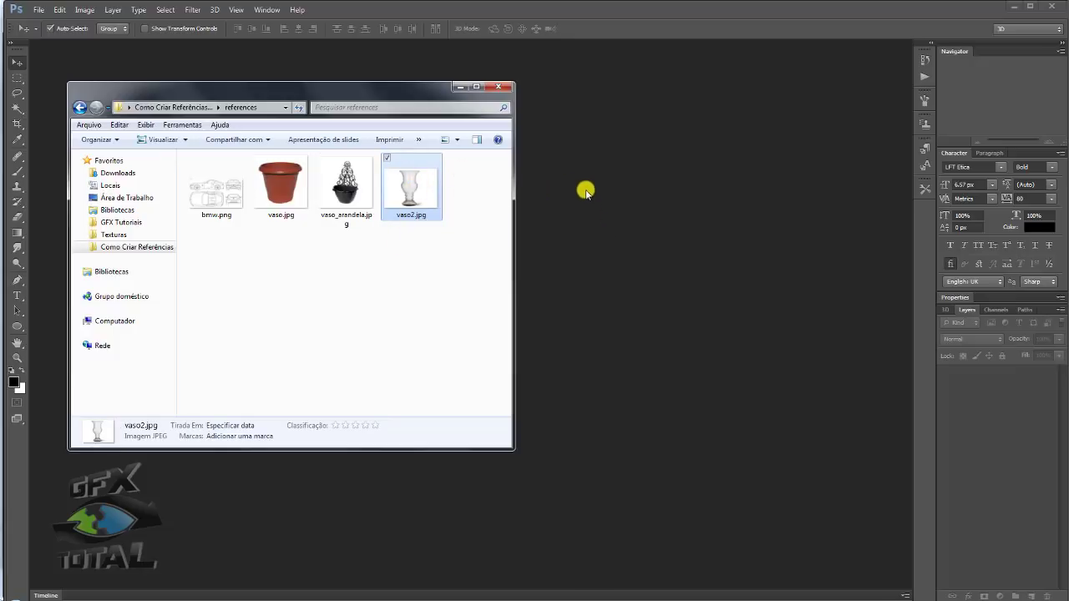
click(460, 86)
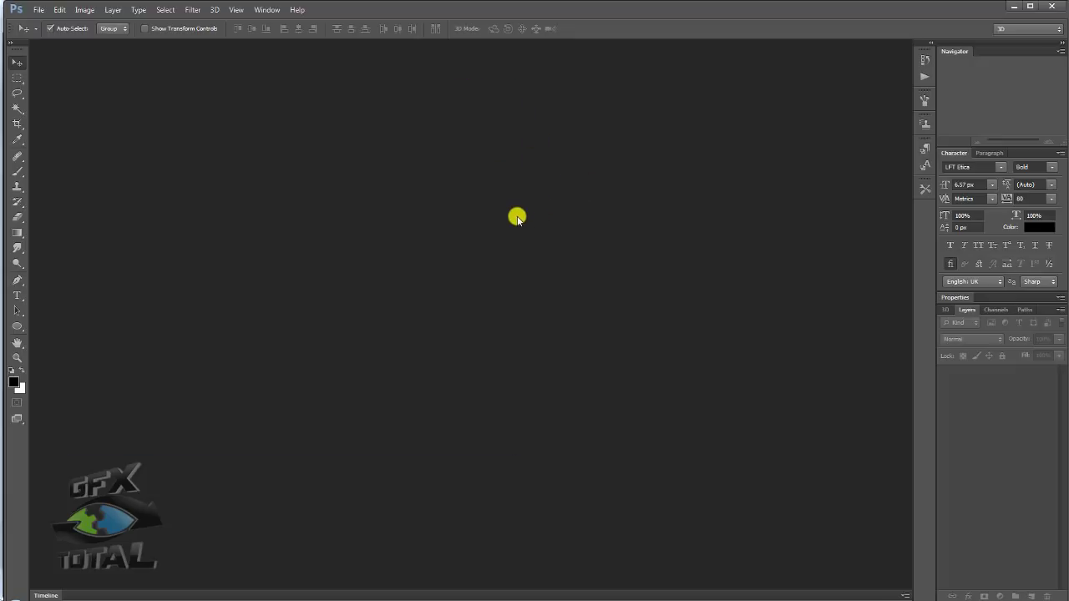
Step: Start a new document from File > New, moving its settings window aside
key(ctrl+n)
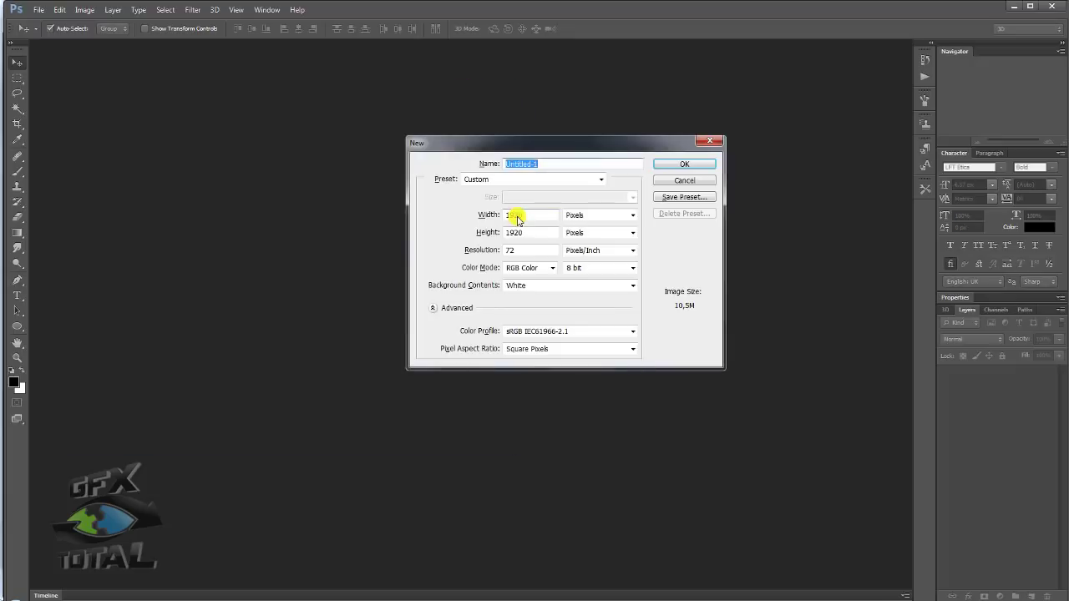
click(678, 178)
click(39, 10)
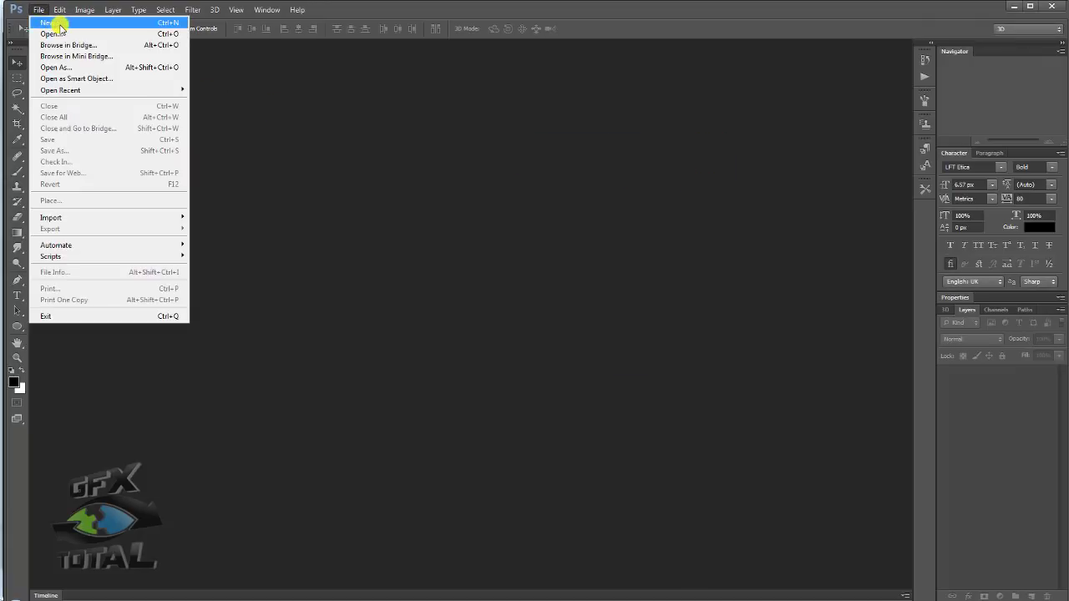
click(59, 23)
drag(535, 142, 450, 116)
text(Lineart)
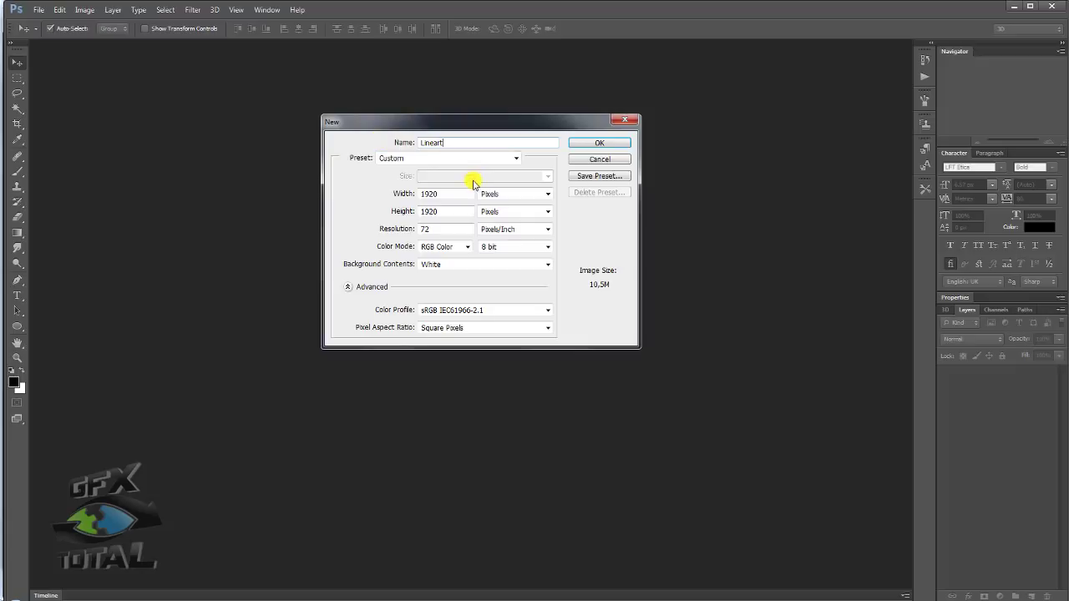
Step: Create the Lineart document with width and height set to 800 pixels
double_click(450, 196)
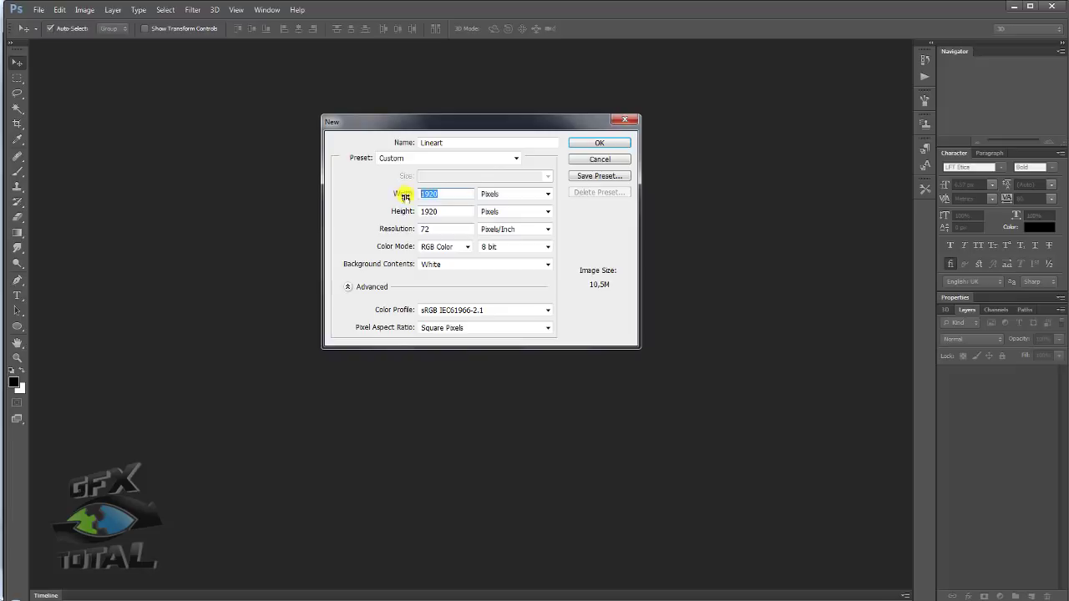
double_click(448, 211)
drag(456, 192, 353, 208)
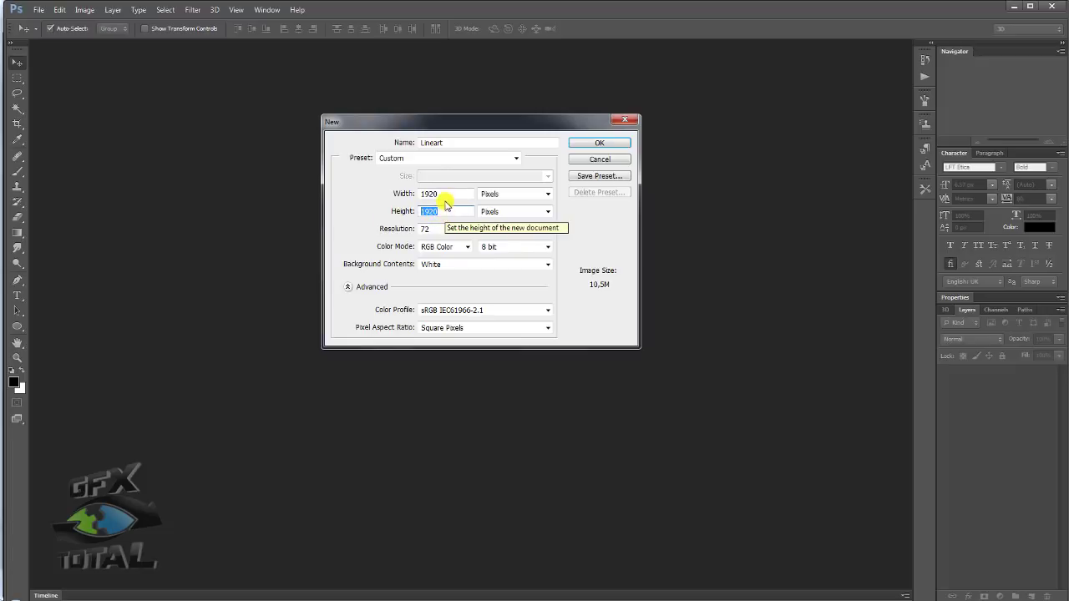
drag(446, 194, 399, 193)
click(437, 214)
double_click(436, 193)
text(800)
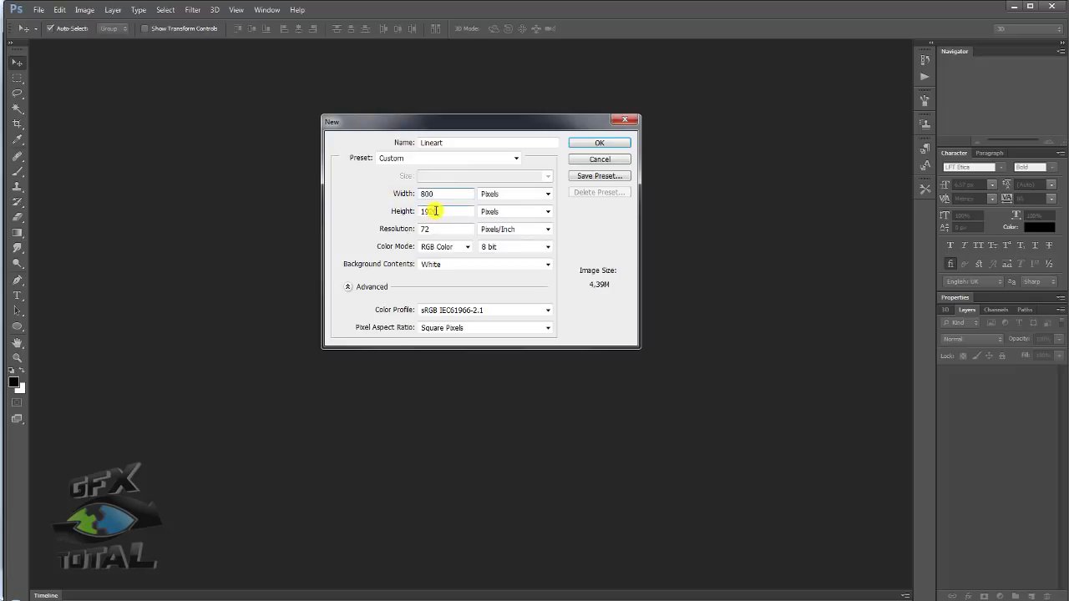
drag(439, 211, 407, 210)
text(800)
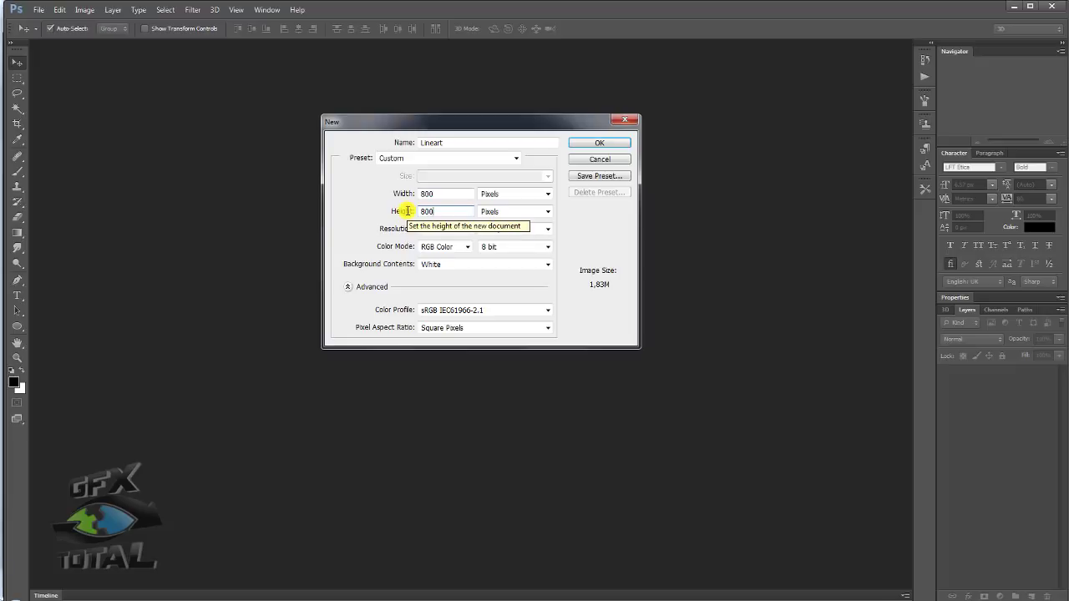
double_click(441, 195)
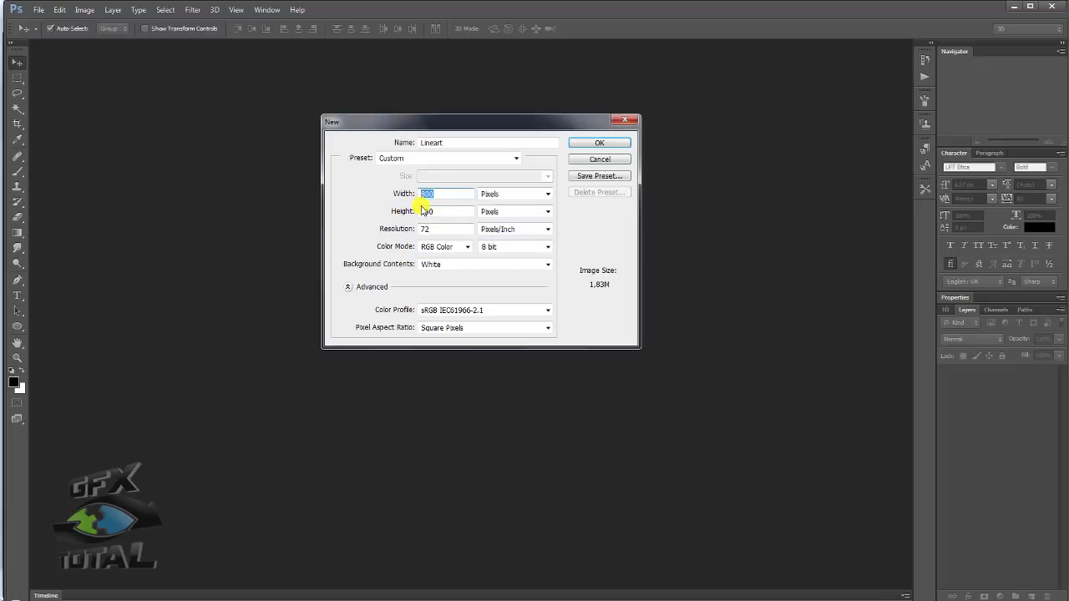
drag(434, 211, 410, 210)
click(607, 142)
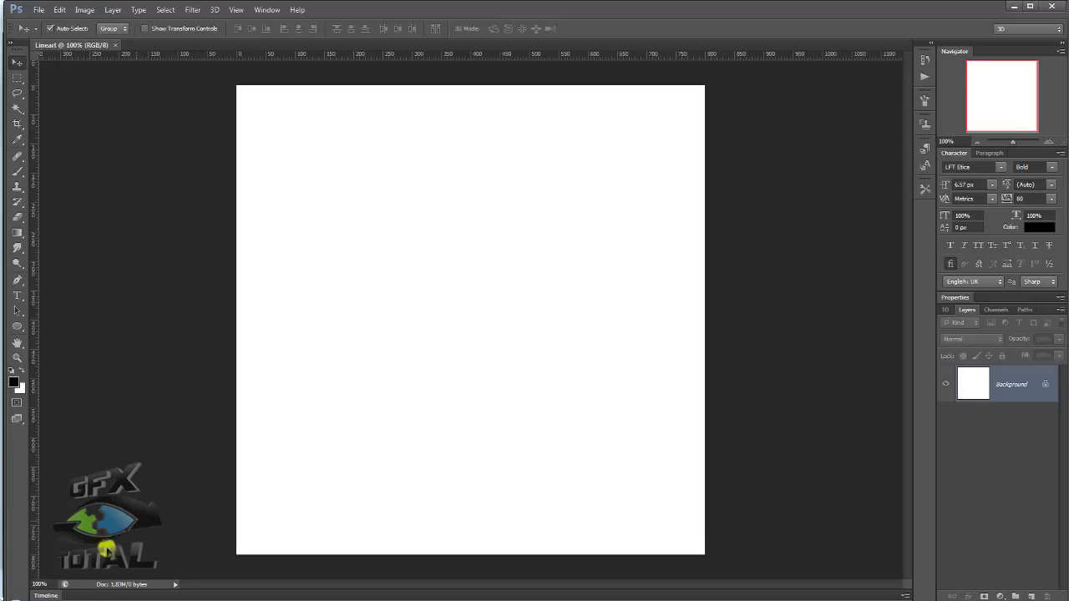
Step: Place vaso2.jpg onto the Lineart canvas, scaled to about 122%, and commit it
click(59, 600)
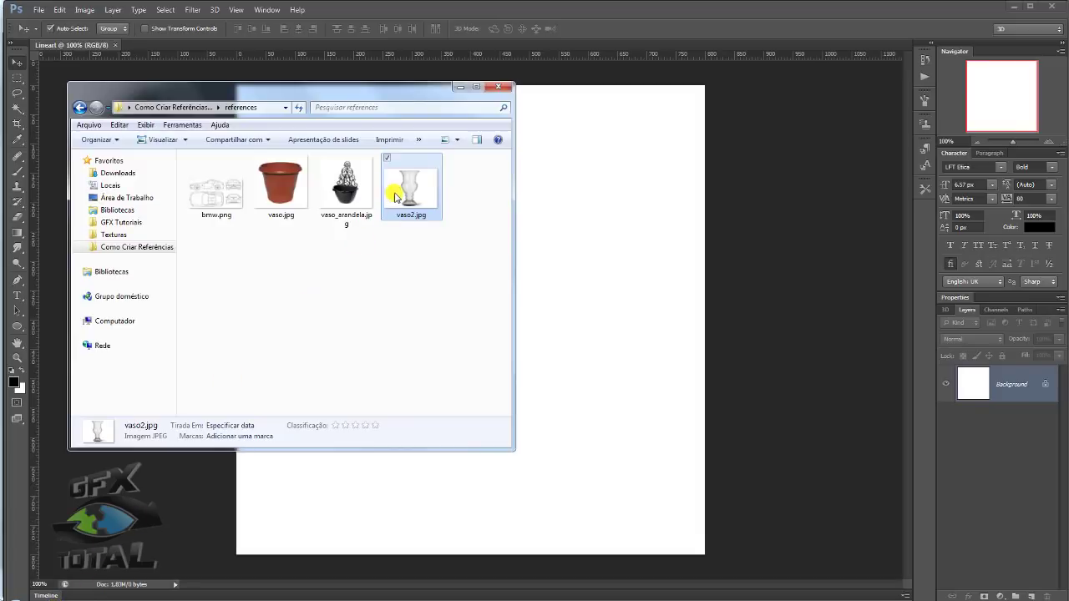
drag(408, 197, 543, 289)
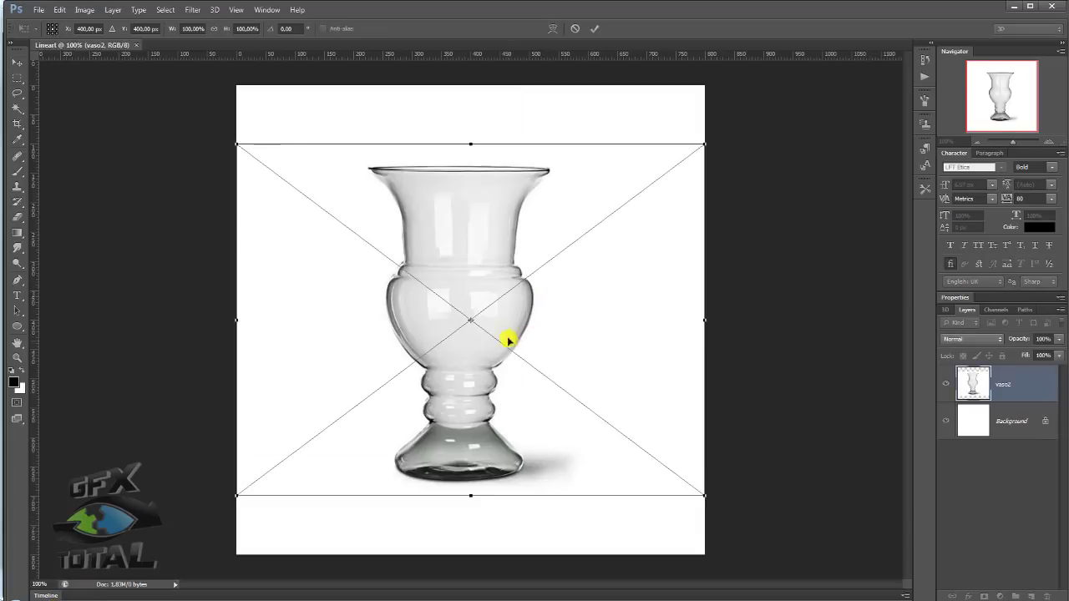
drag(509, 334, 517, 334)
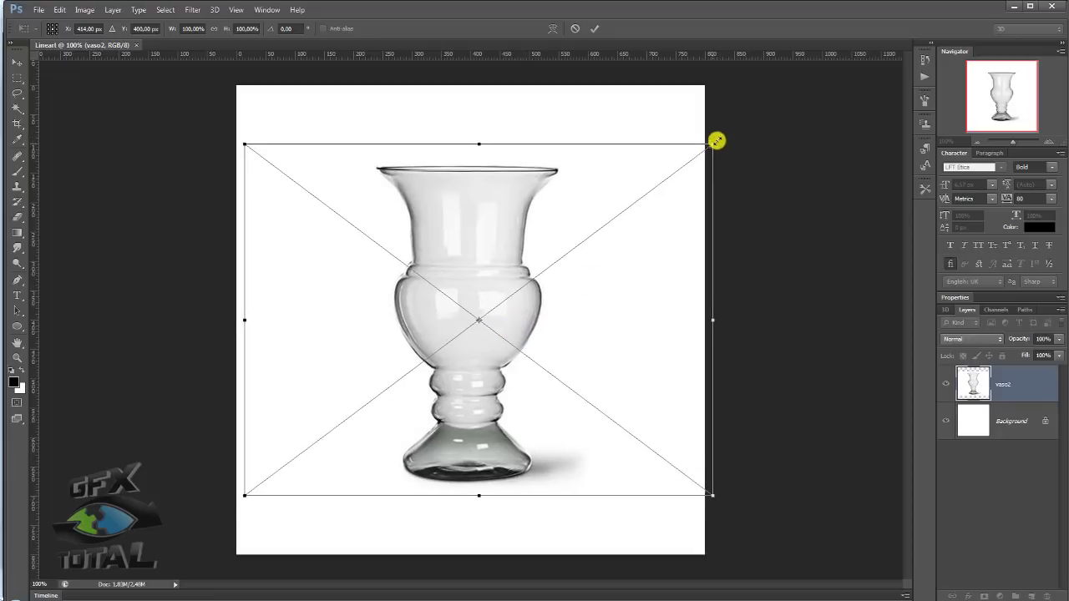
drag(717, 140, 771, 109)
mouse_move(613, 263)
mouse_down()
mouse_move(627, 259)
mouse_move(618, 256)
mouse_up()
key(Return)
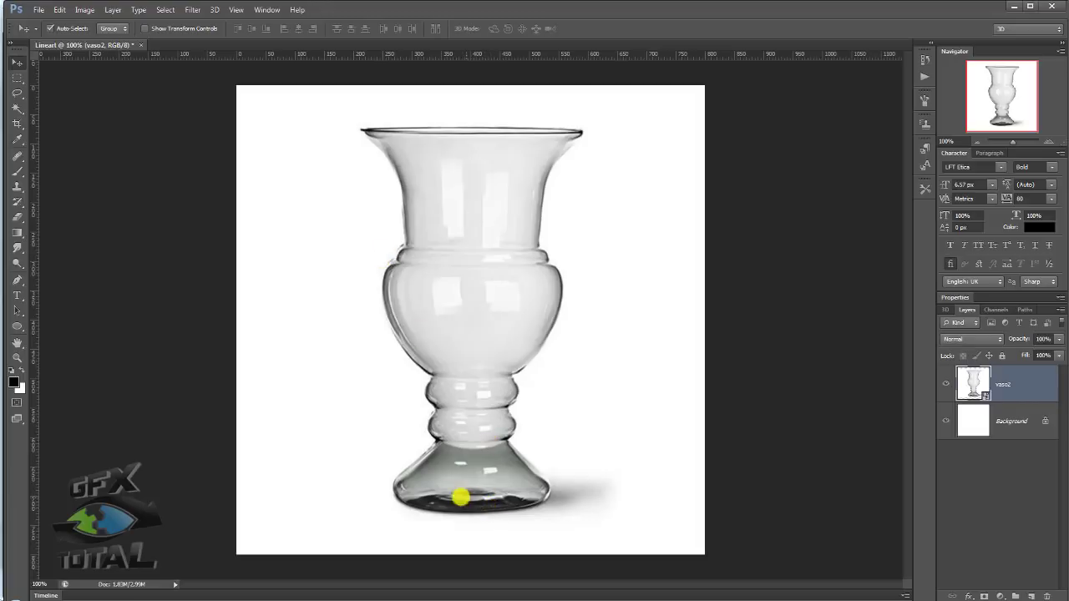
Step: Drag across the canvas twice and toggle Quick Mask with Q
drag(422, 501, 539, 504)
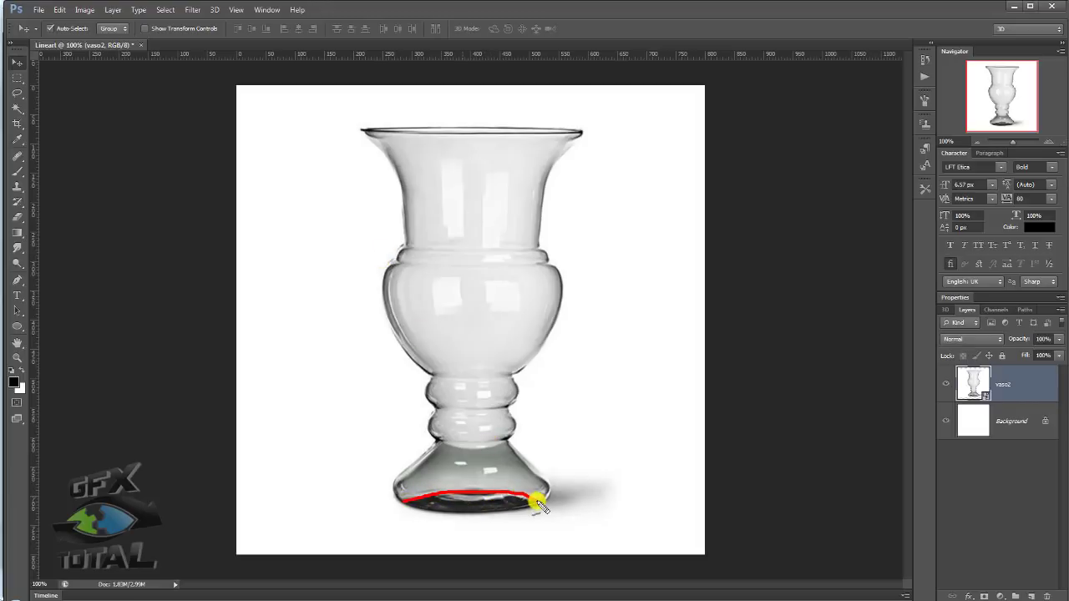
mouse_move(361, 131)
mouse_down()
mouse_move(577, 137)
mouse_move(471, 120)
mouse_move(370, 134)
mouse_move(563, 135)
mouse_up()
key(q)
key(q)
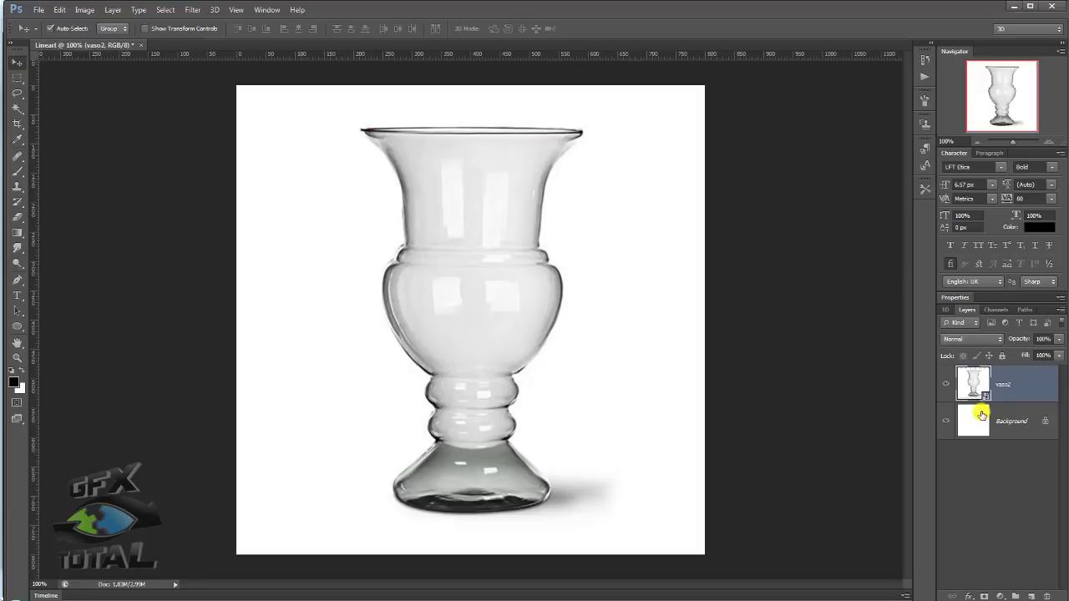
Step: Add an empty Layer 1 above vaso2 and select the Pen tool
click(1015, 596)
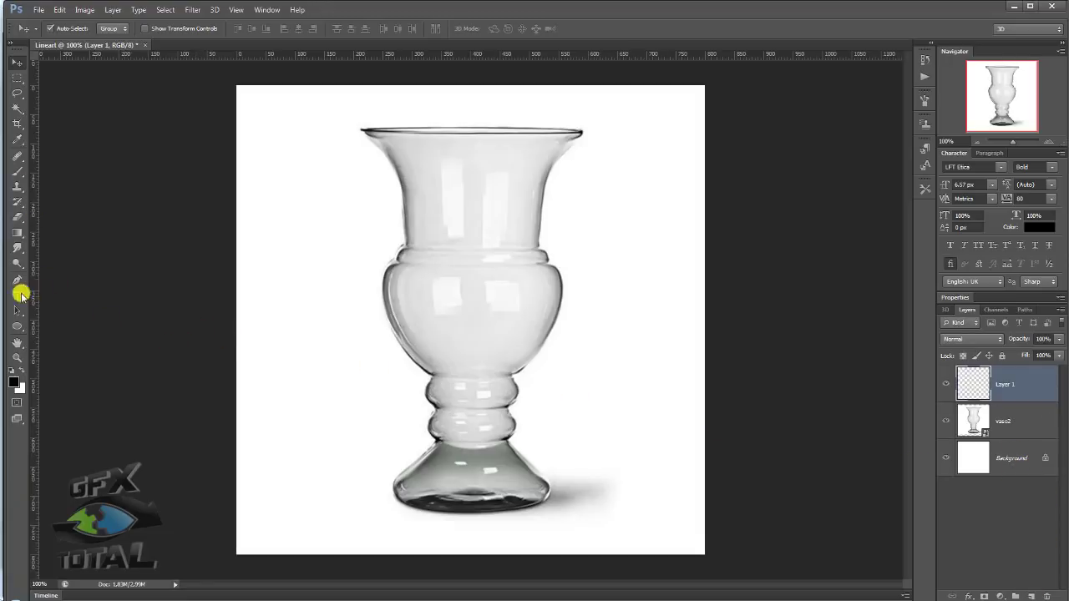
click(17, 282)
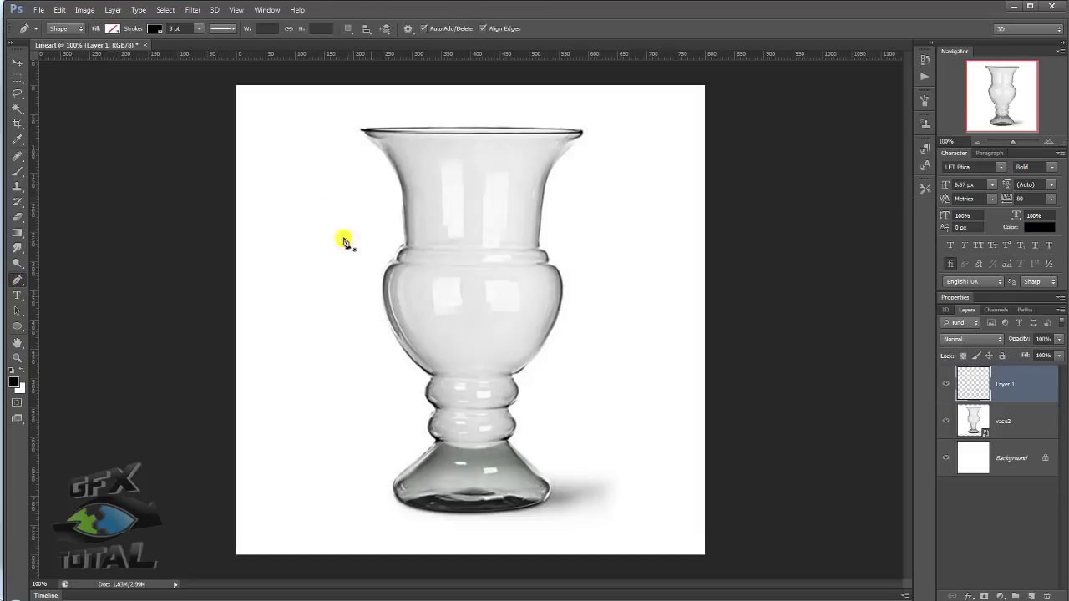
Step: Give pen shapes no fill and a 1 pt black stroke, then place the first anchor
click(111, 28)
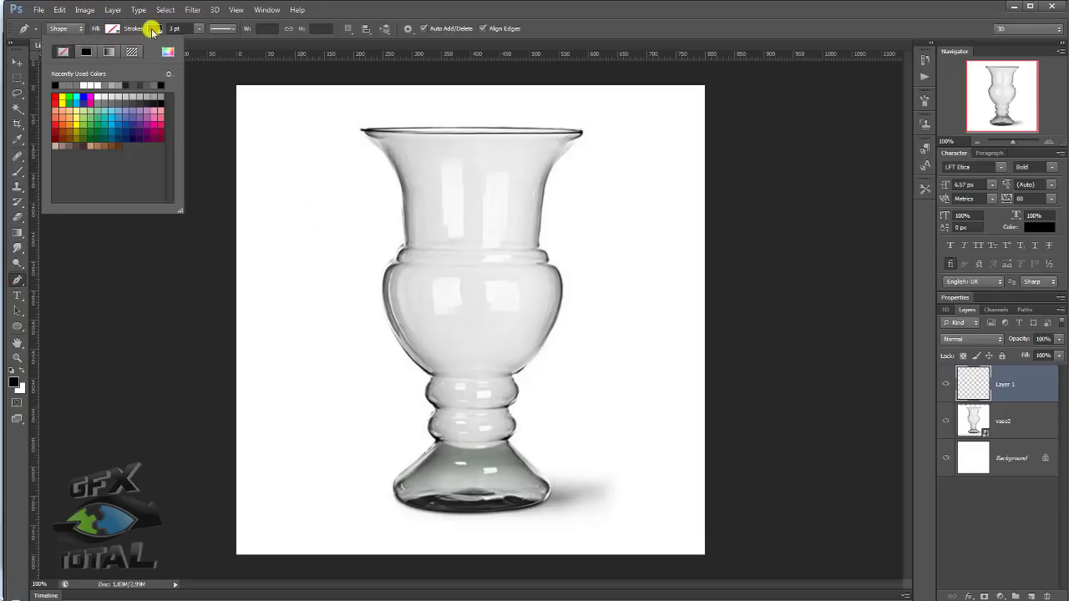
click(153, 29)
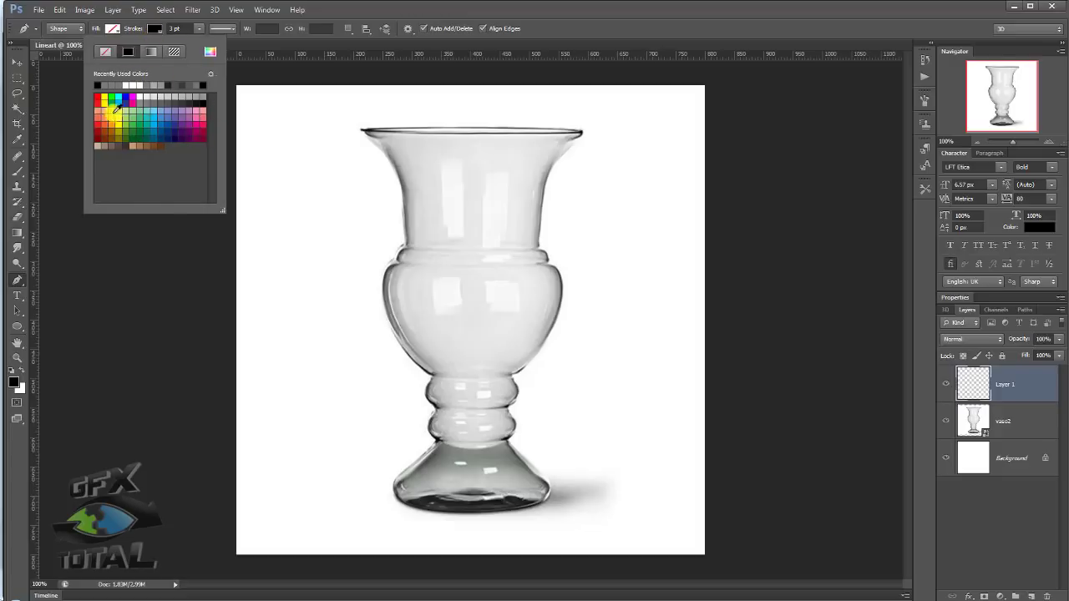
click(154, 29)
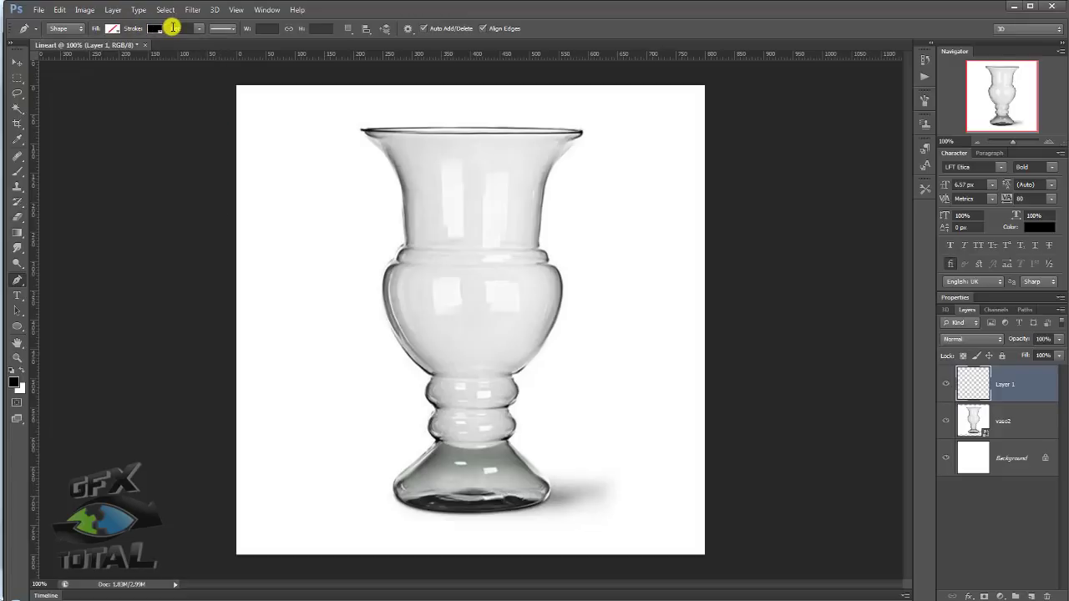
click(169, 29)
text(1)
key(Return)
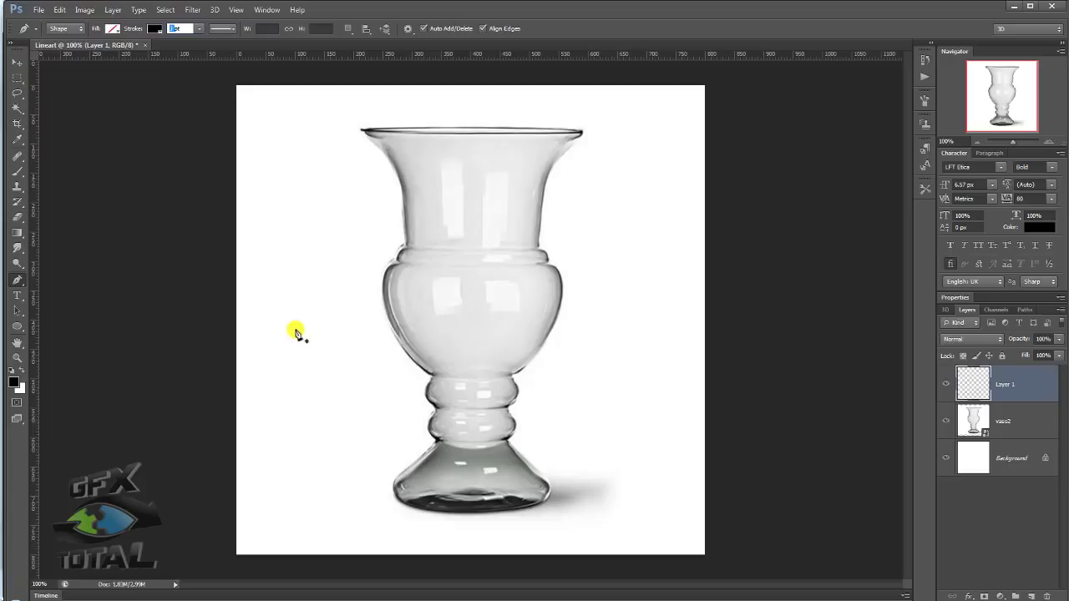
click(267, 280)
Step: Draw a closed eight-anchor zigzag practice path and move it up and right
click(311, 238)
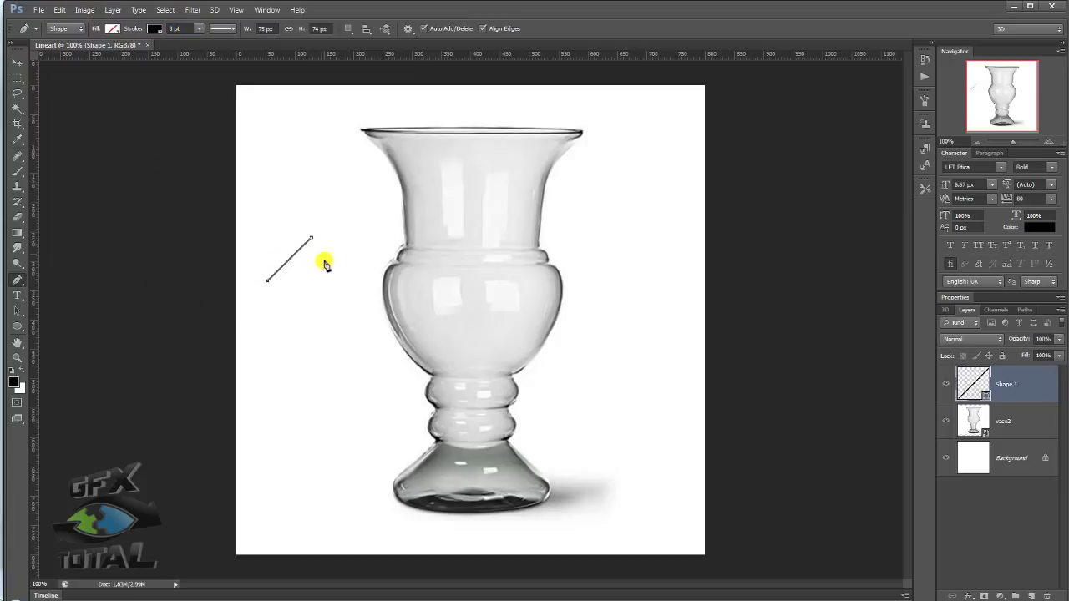
click(333, 299)
click(296, 337)
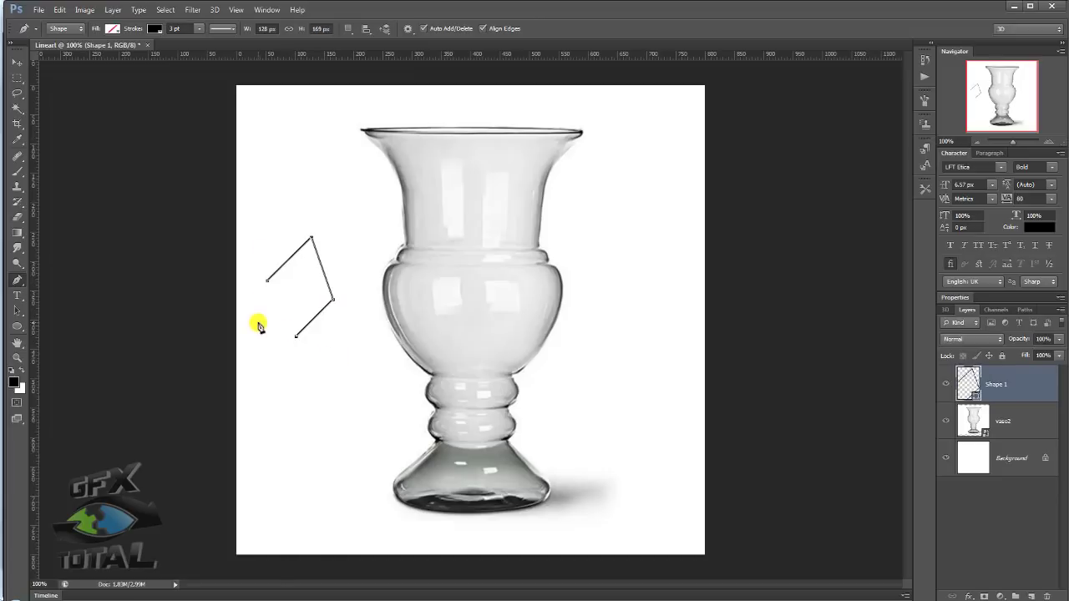
click(258, 323)
click(299, 291)
click(288, 285)
click(265, 299)
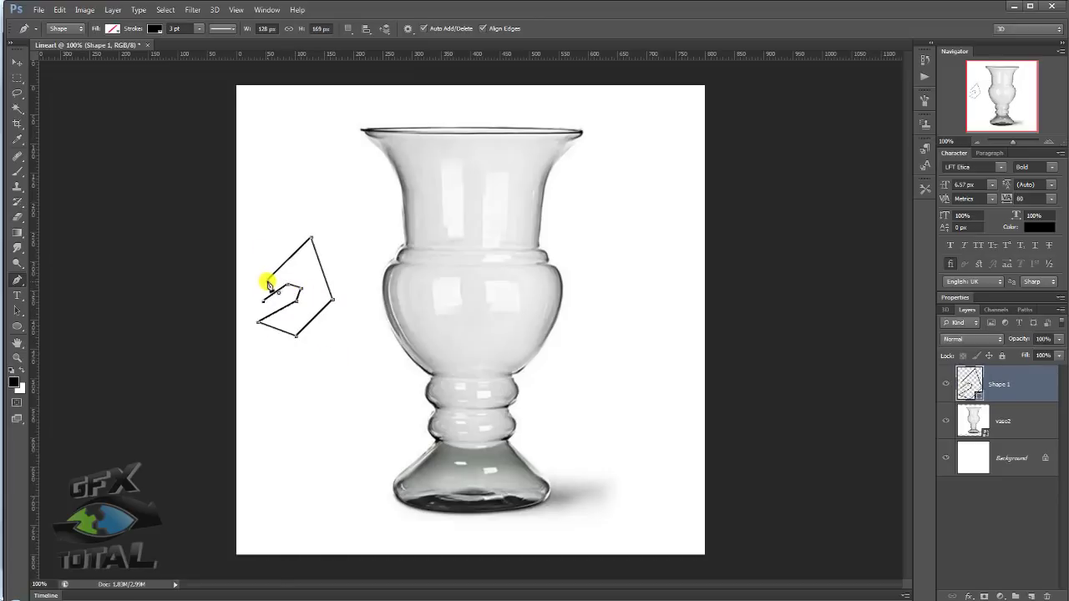
click(268, 282)
click(16, 62)
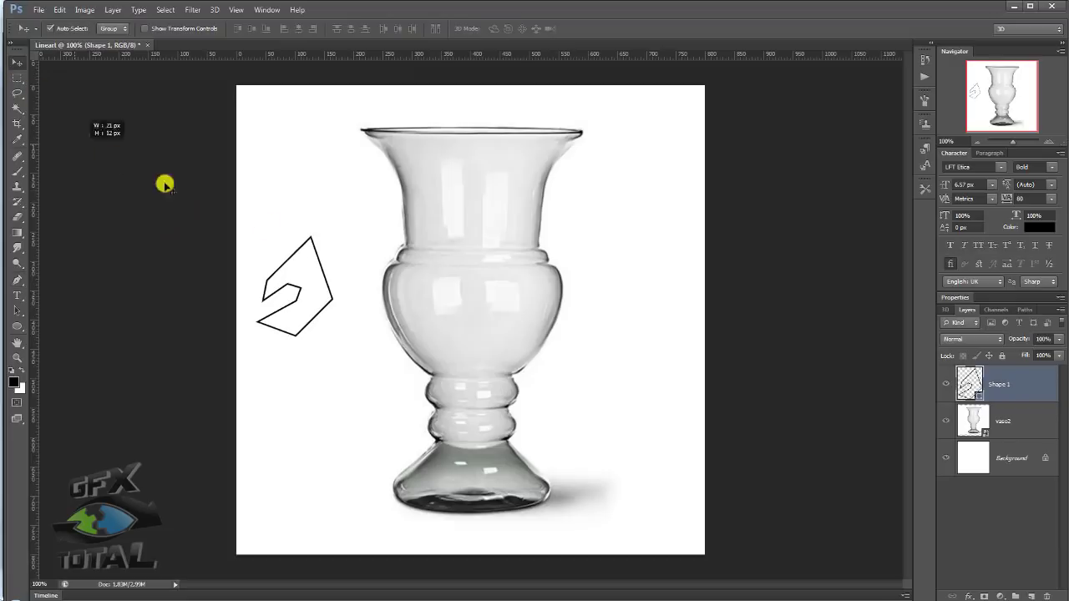
drag(288, 249, 302, 227)
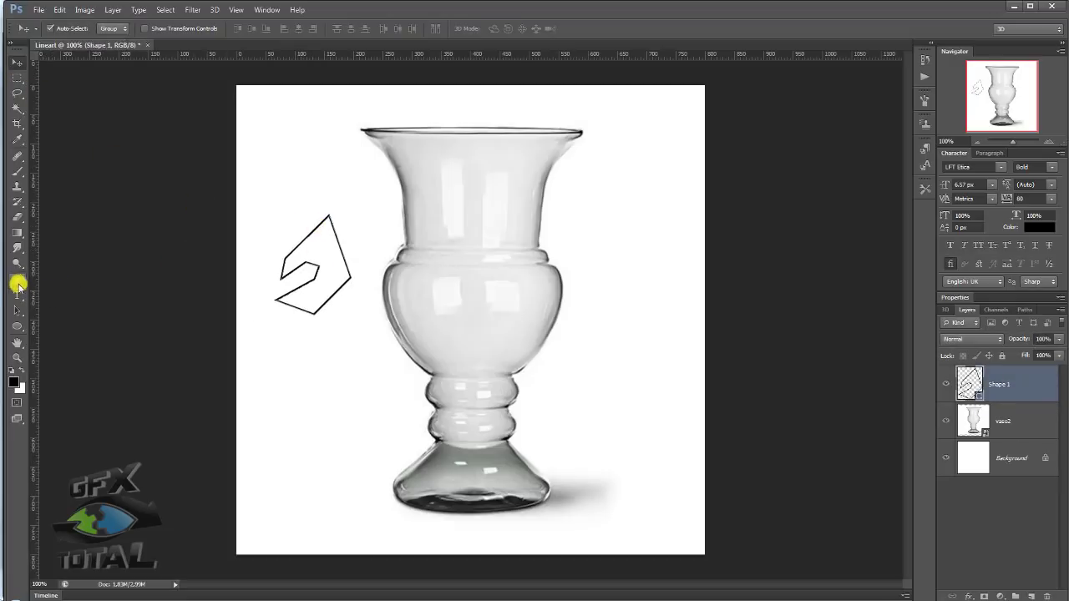
Step: Reshape the zigzag's anchors, curve its top-right edge, then convert that point back to a corner
click(16, 280)
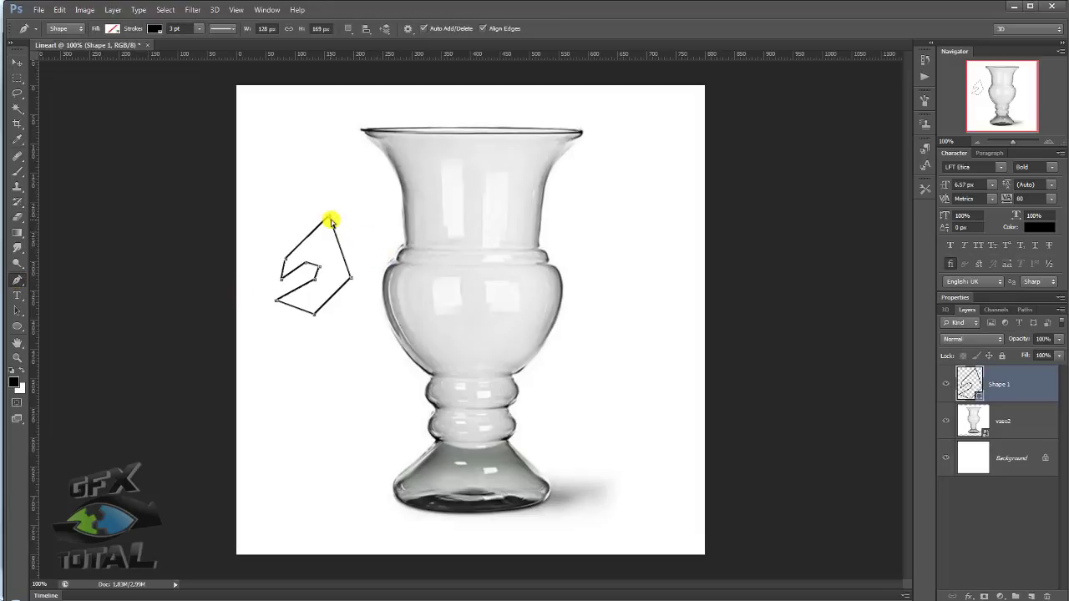
drag(330, 218, 320, 173)
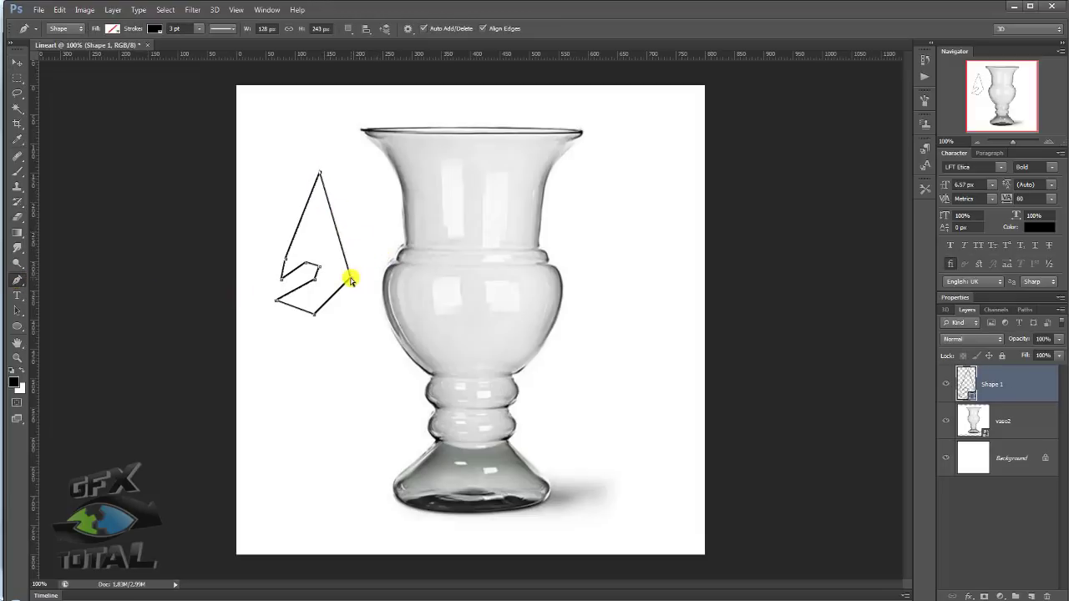
drag(348, 276, 367, 245)
drag(313, 314, 328, 338)
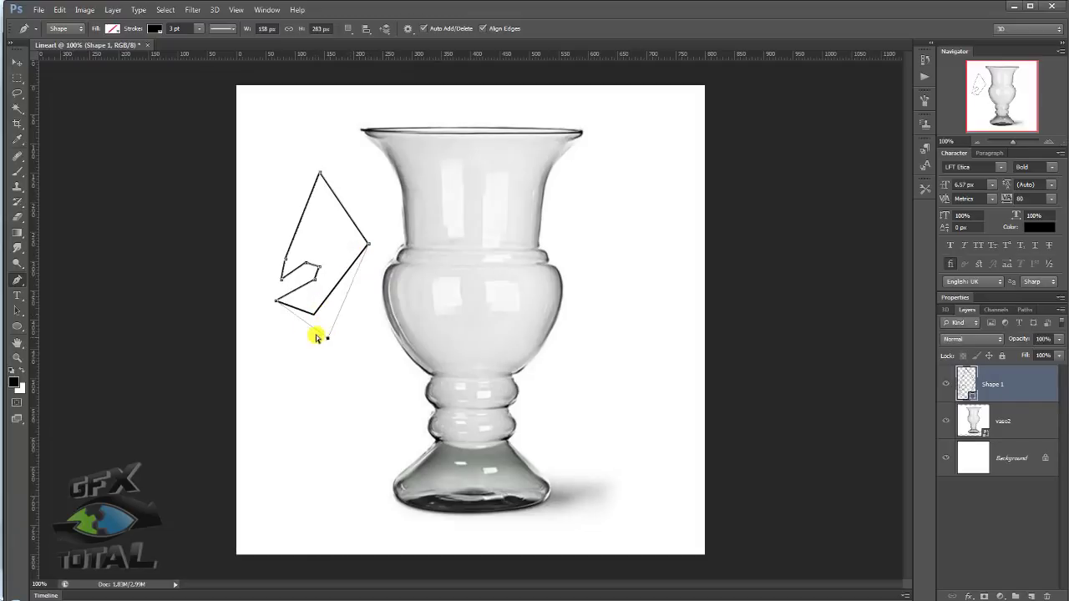
drag(278, 303, 276, 323)
drag(313, 280, 309, 293)
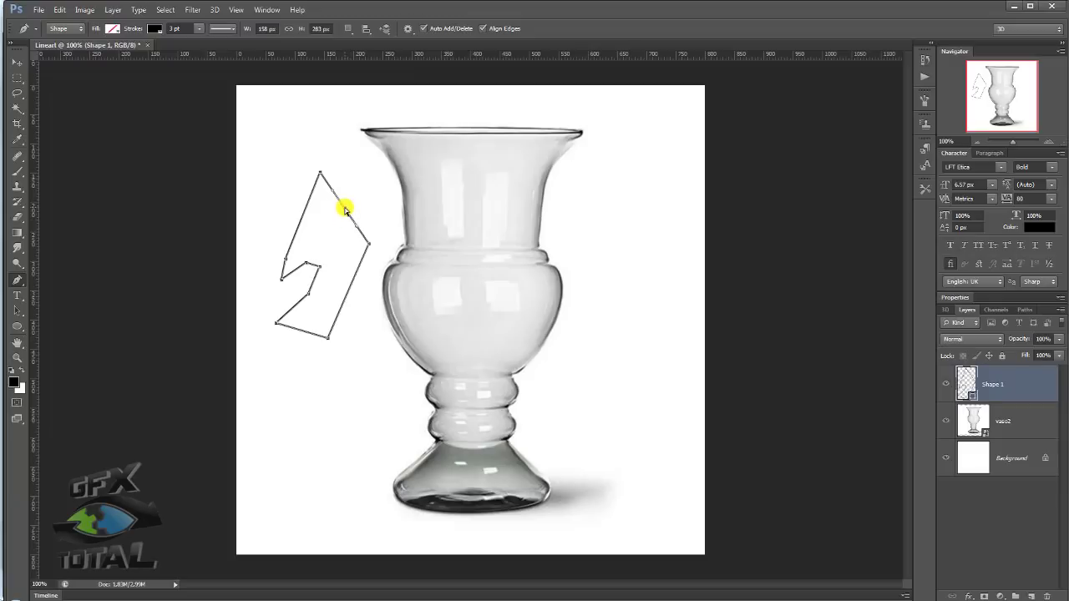
mouse_move(344, 209)
mouse_down()
mouse_move(378, 222)
mouse_move(386, 181)
mouse_move(365, 217)
mouse_move(341, 217)
mouse_move(377, 188)
mouse_move(342, 221)
mouse_up()
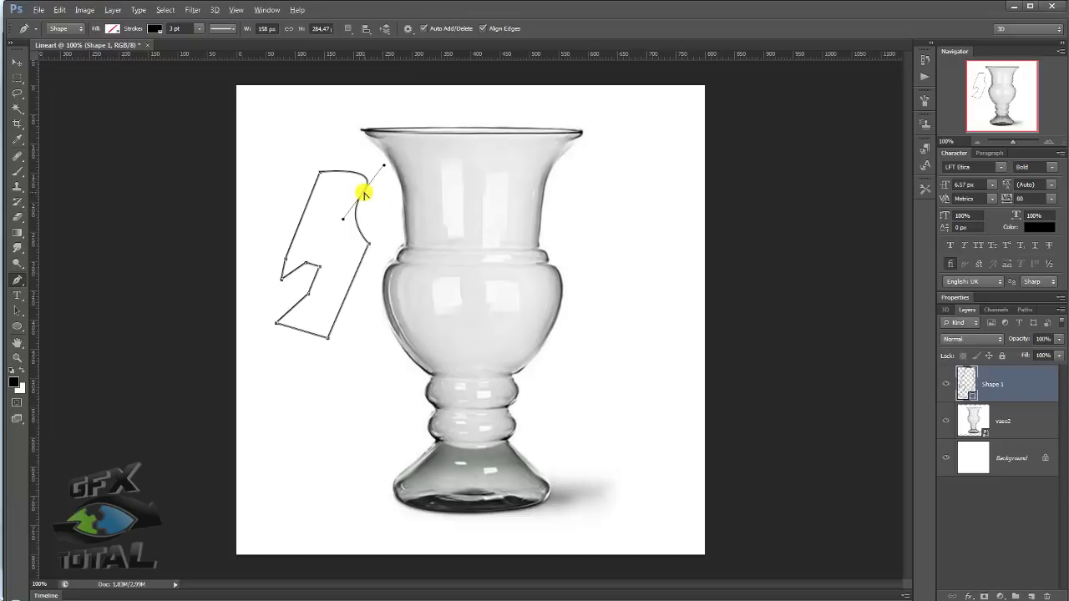
alt+click(364, 193)
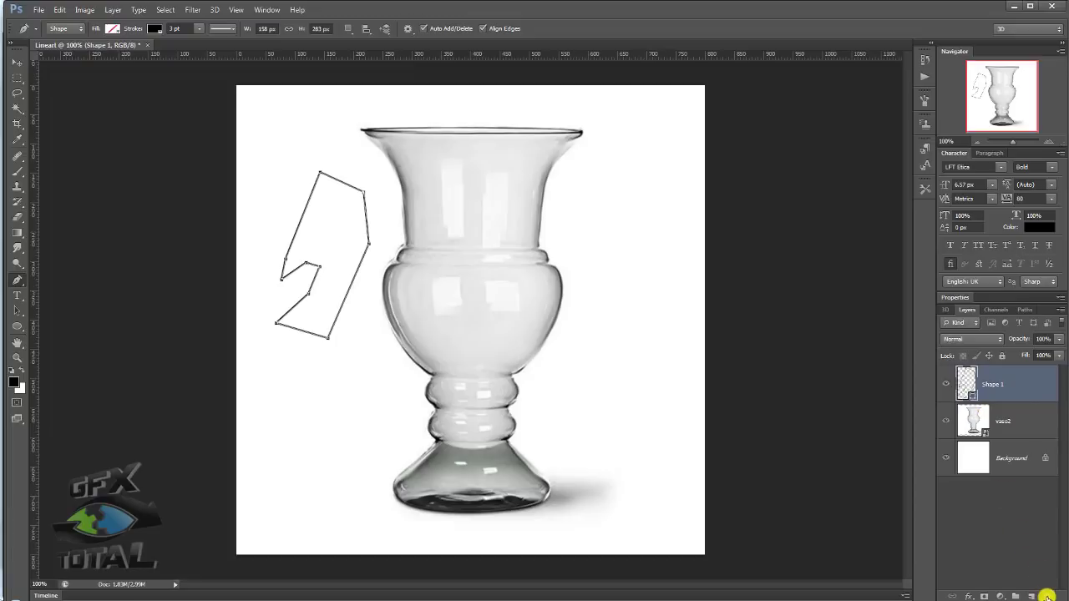
Step: Delete the practice zigzag shape layer and create a new empty layer for tracing
click(947, 383)
click(1047, 595)
click(1033, 595)
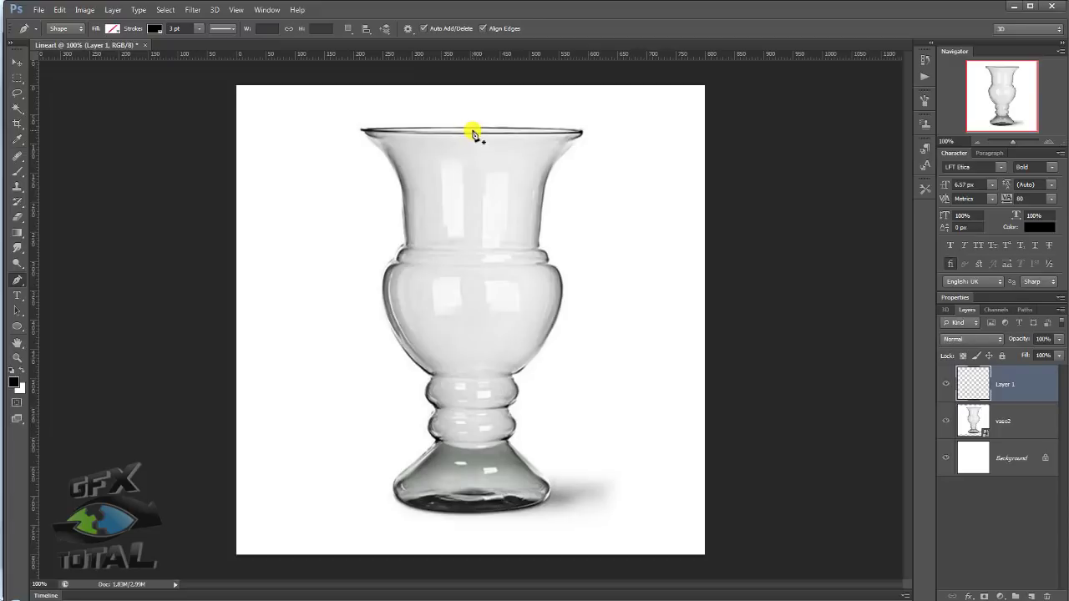
Step: Trace a line along the vase rim from its centre to its left end, undoing a stray point
click(472, 131)
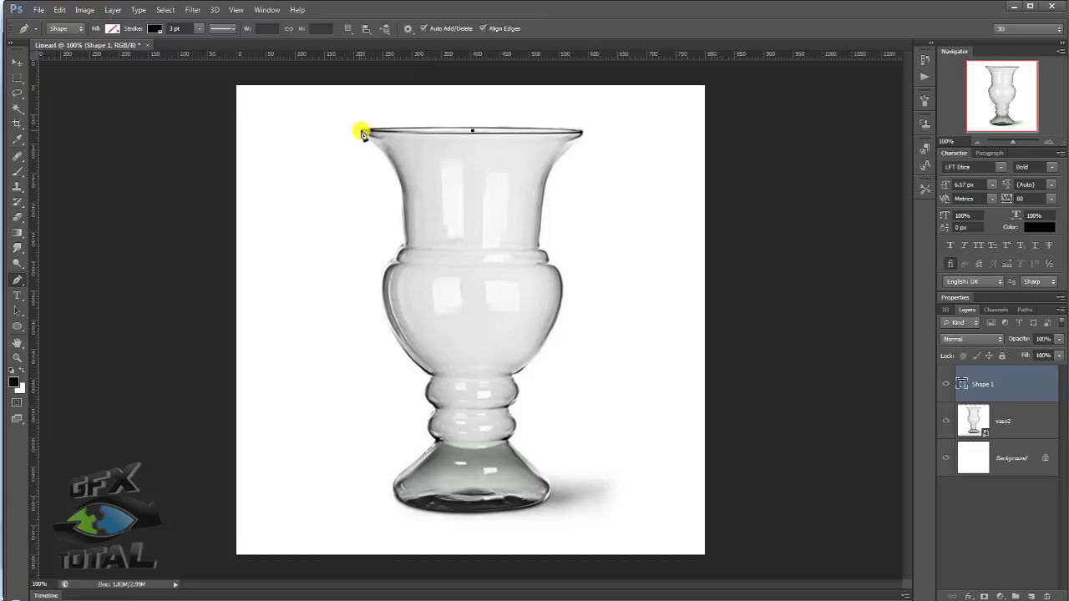
click(361, 131)
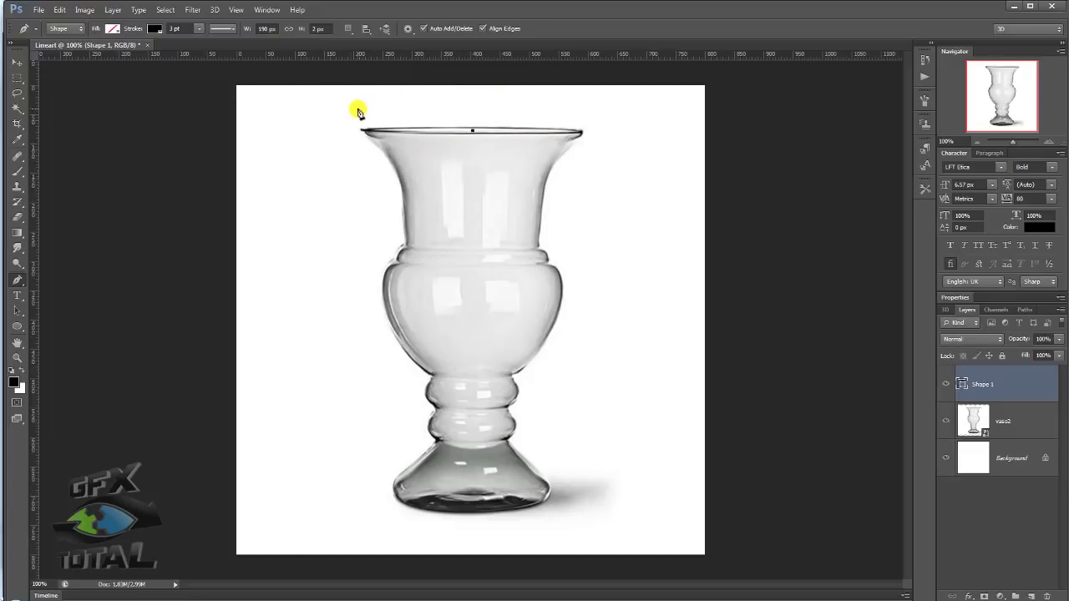
click(356, 109)
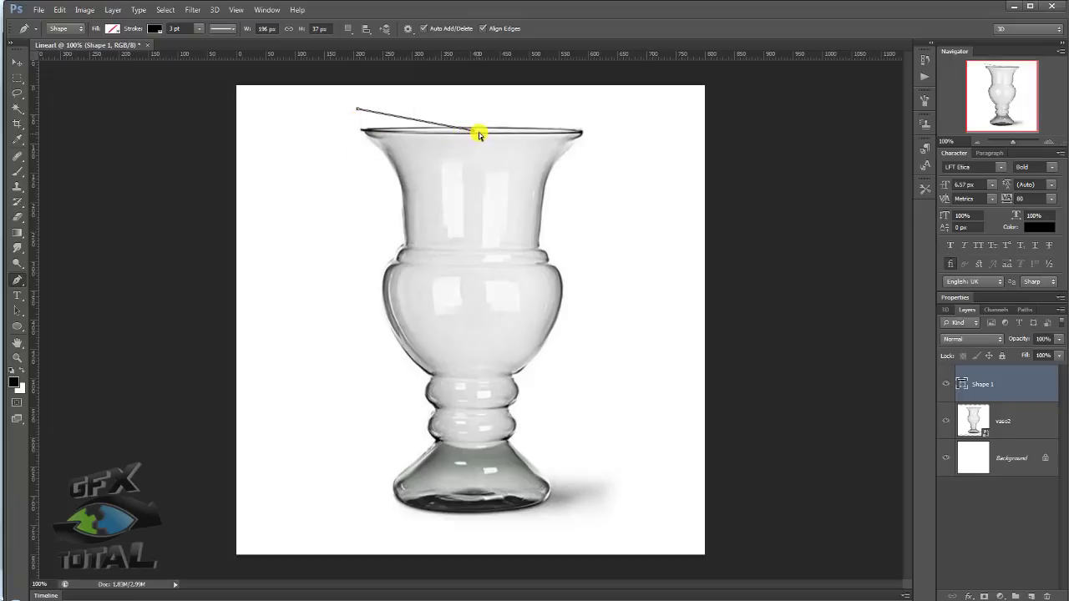
mouse_move(465, 132)
mouse_down()
mouse_move(351, 106)
mouse_move(482, 134)
mouse_move(358, 112)
mouse_move(461, 136)
mouse_move(410, 143)
mouse_up()
key(ctrl+alt+z)
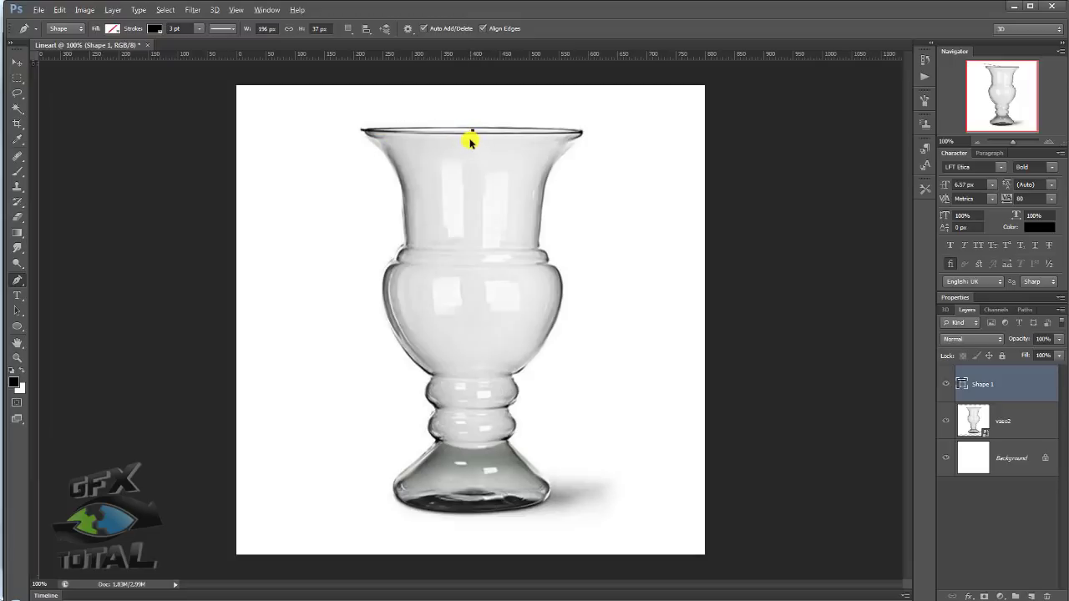
key(ctrl+alt+z)
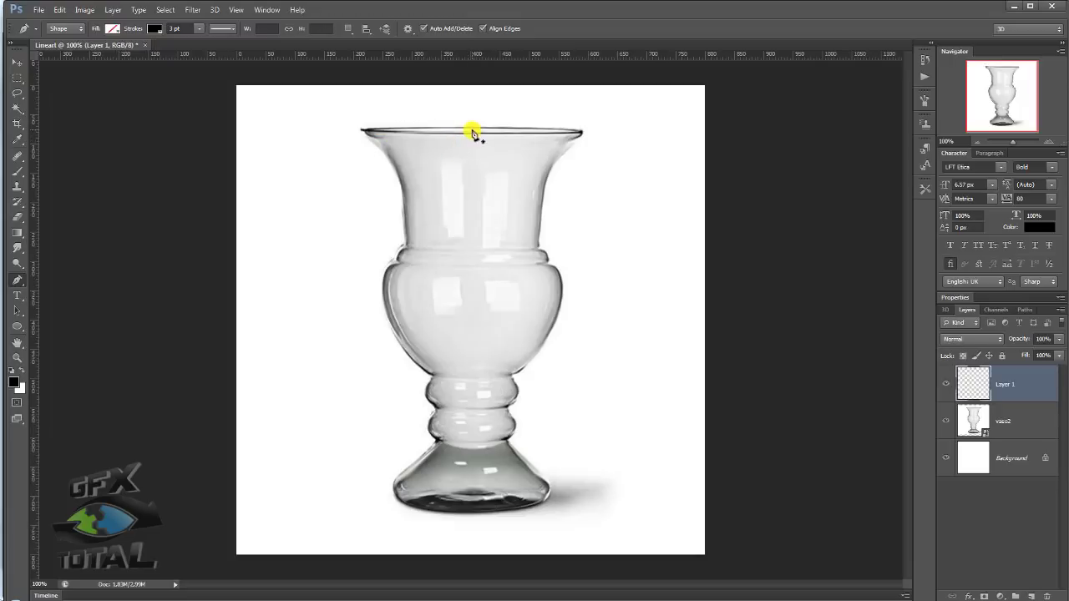
click(472, 131)
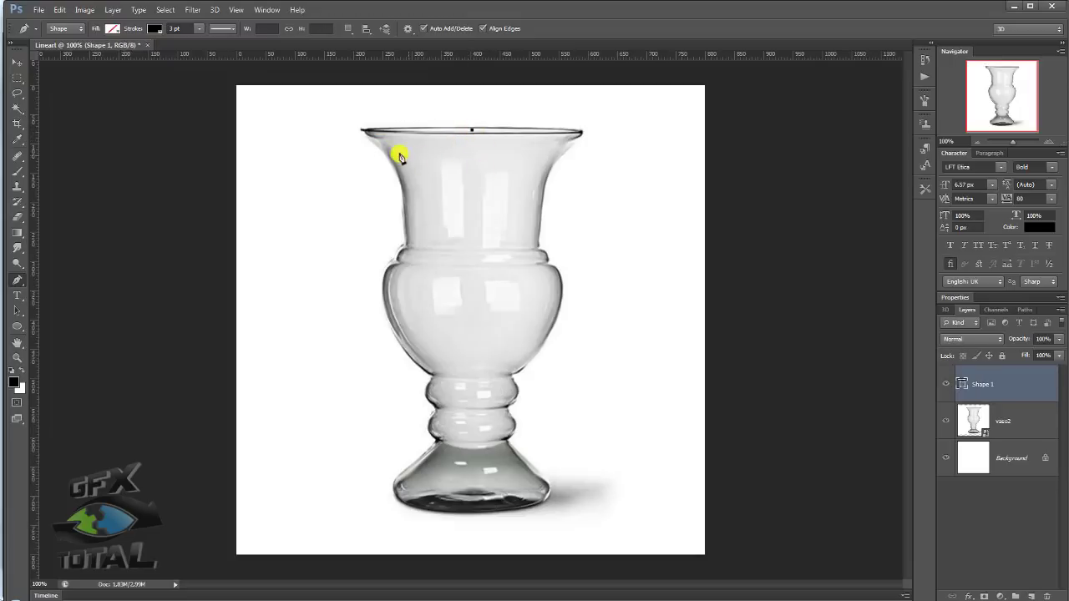
click(362, 131)
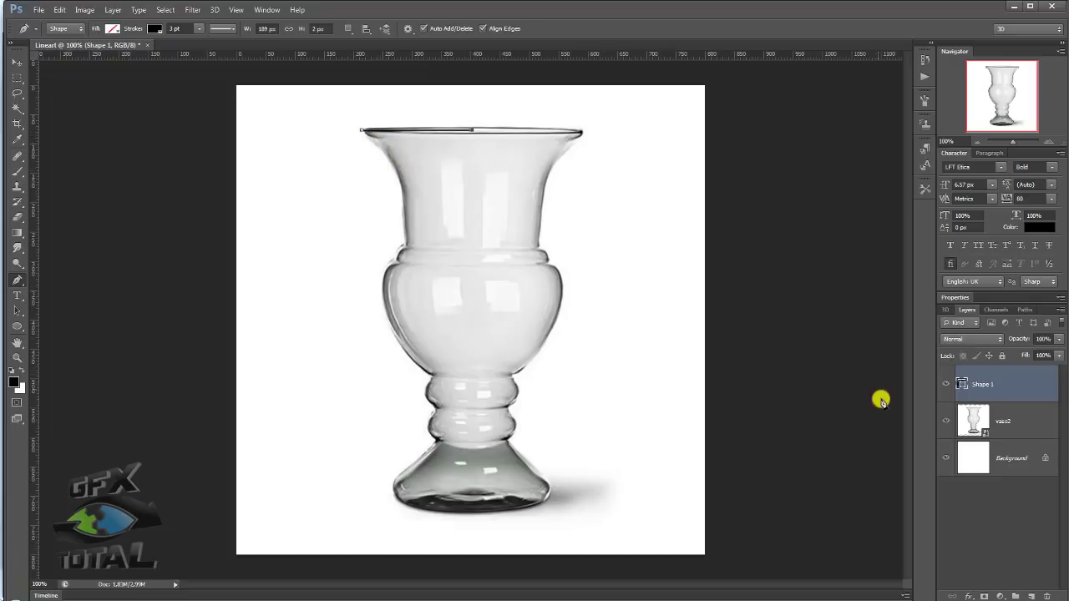
Step: Check the path against the photo, then trace Pen anchors down the vase's left side to the stem
click(946, 422)
click(946, 423)
click(405, 245)
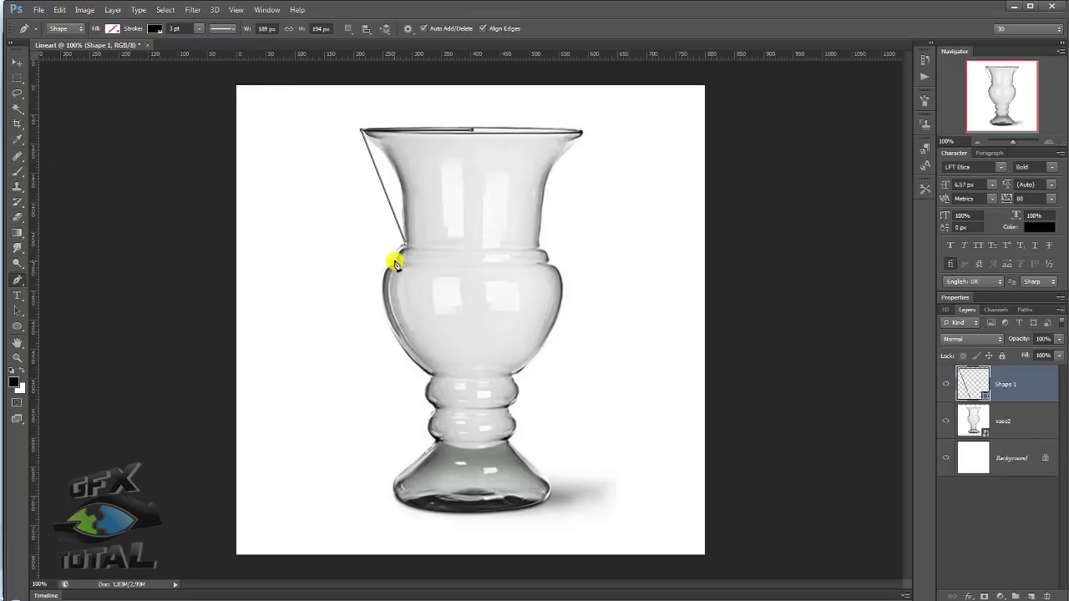
click(395, 261)
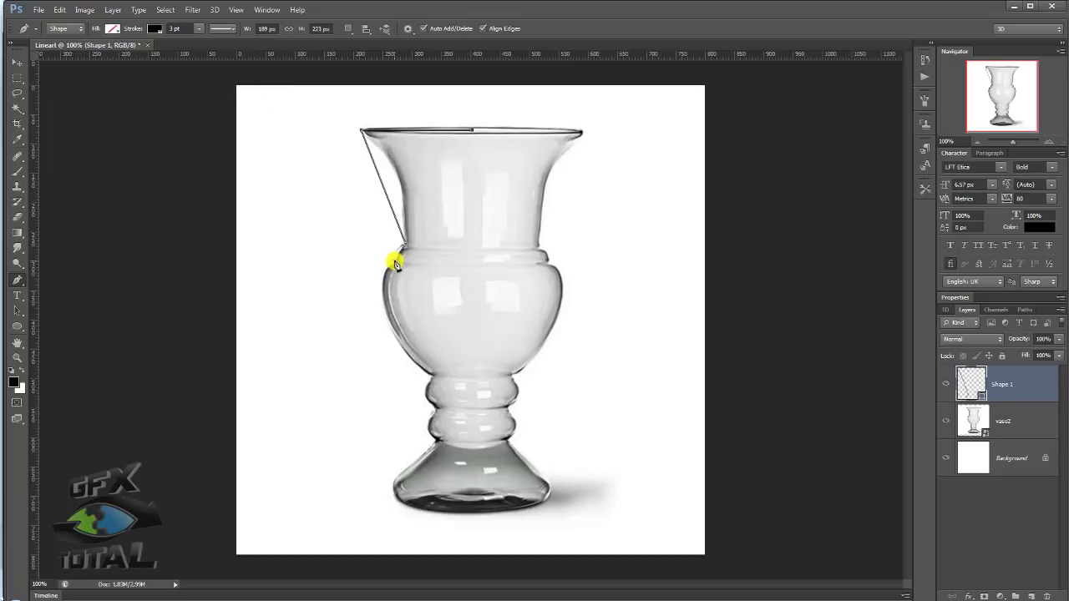
click(432, 375)
click(435, 409)
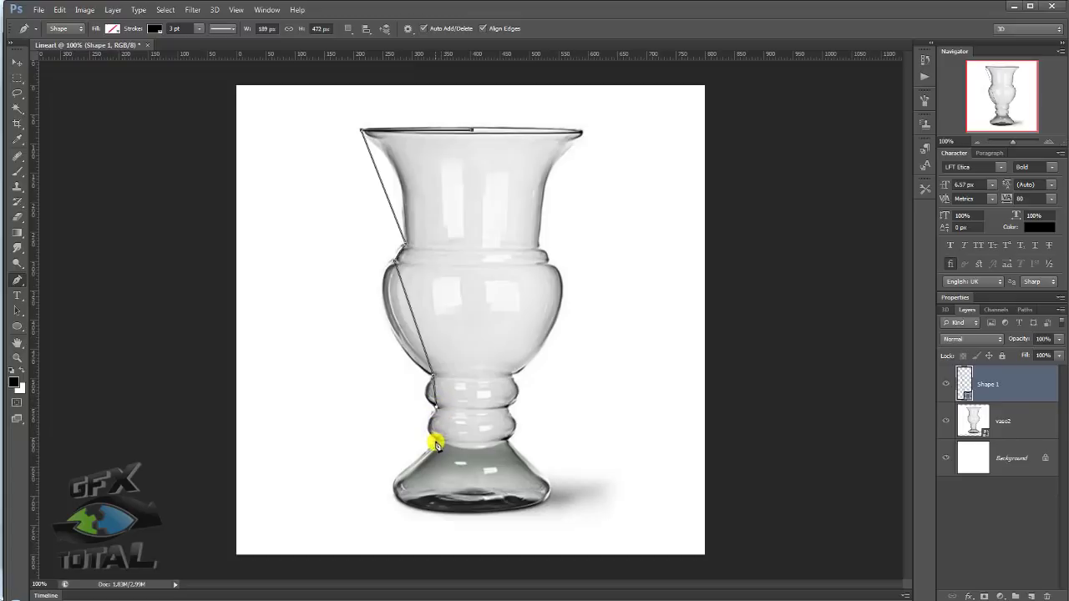
click(436, 440)
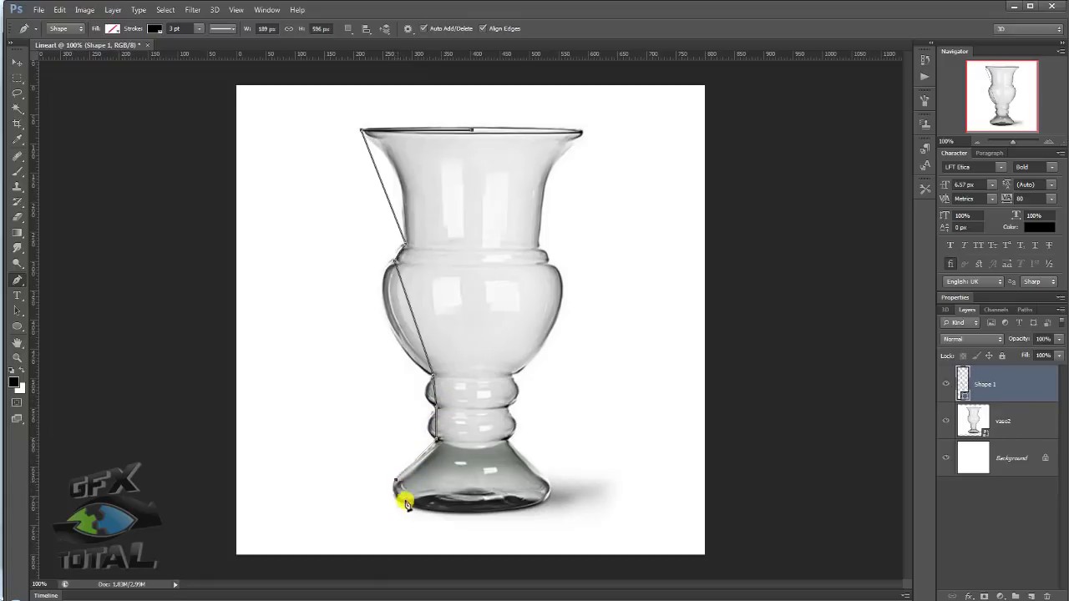
Step: Extend the outline to the base's bottom corner and add a vertical guide at 400 px
click(395, 482)
click(403, 505)
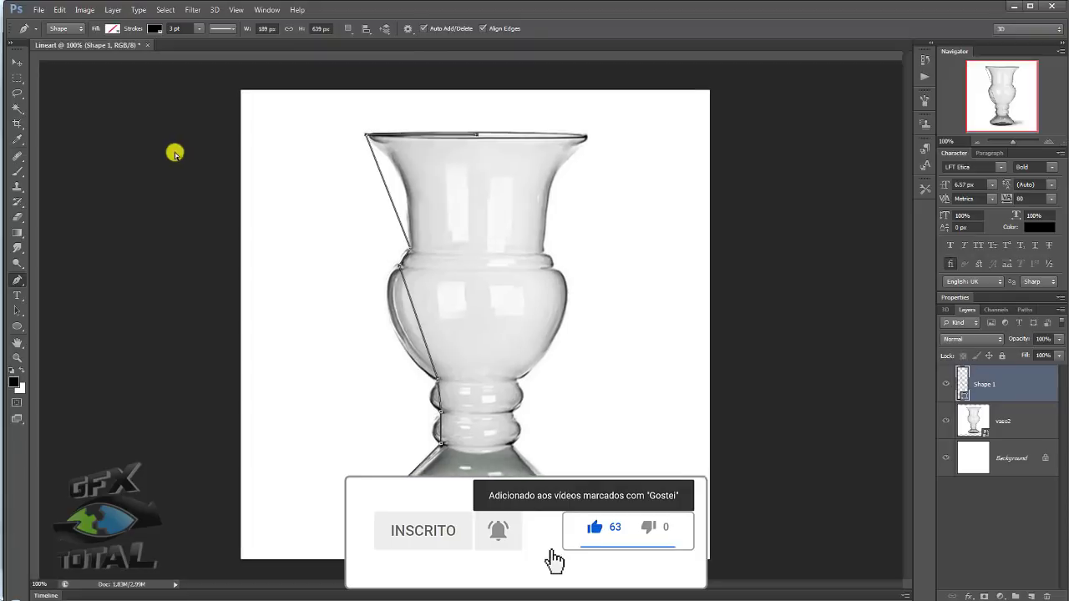
key(ctrl+r)
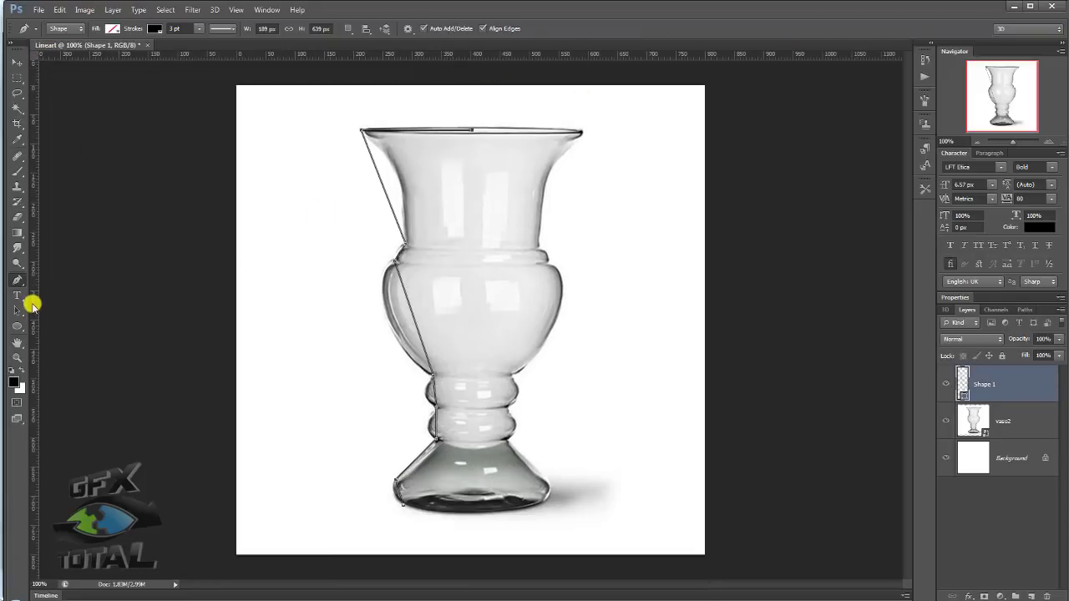
mouse_move(35, 302)
mouse_down()
mouse_move(292, 306)
mouse_move(470, 287)
mouse_up()
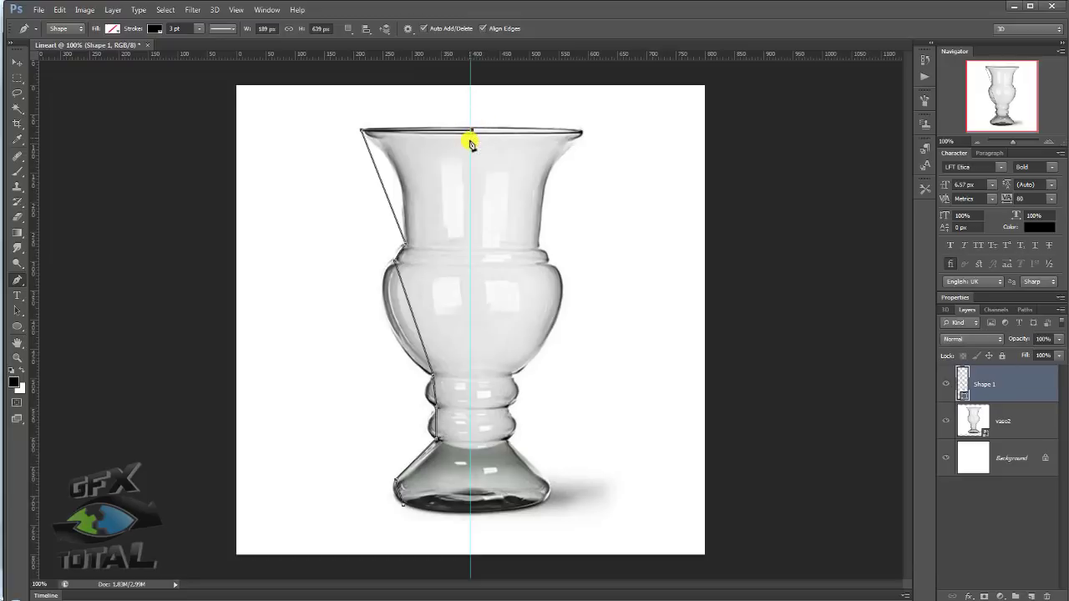
Step: Run the outline along the base bottom to the guide, reviewing it with vaso2 hidden
click(473, 132)
click(402, 504)
click(471, 505)
click(946, 423)
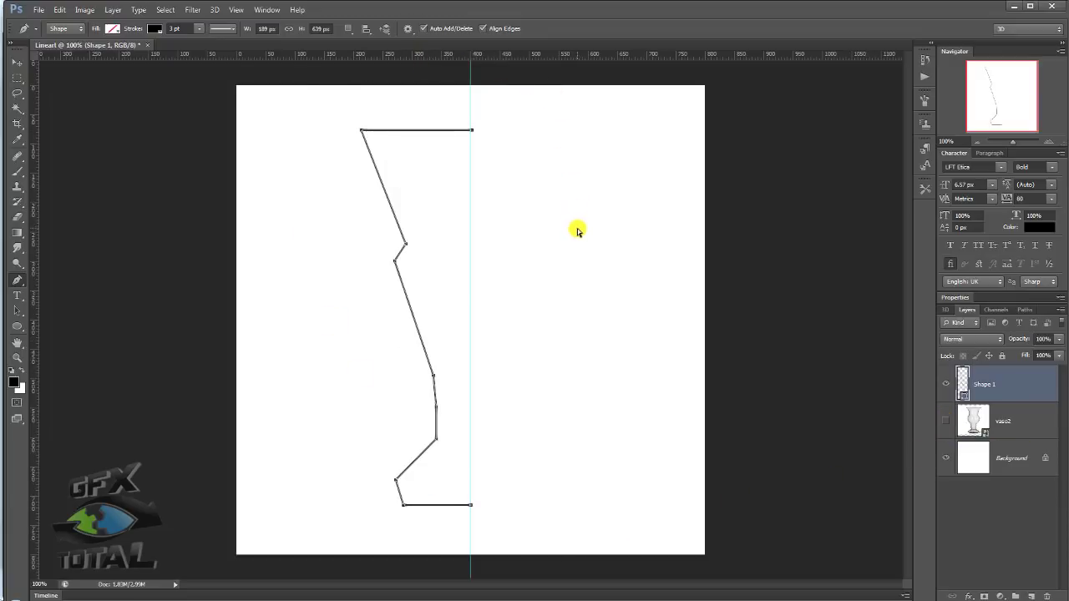
key(Escape)
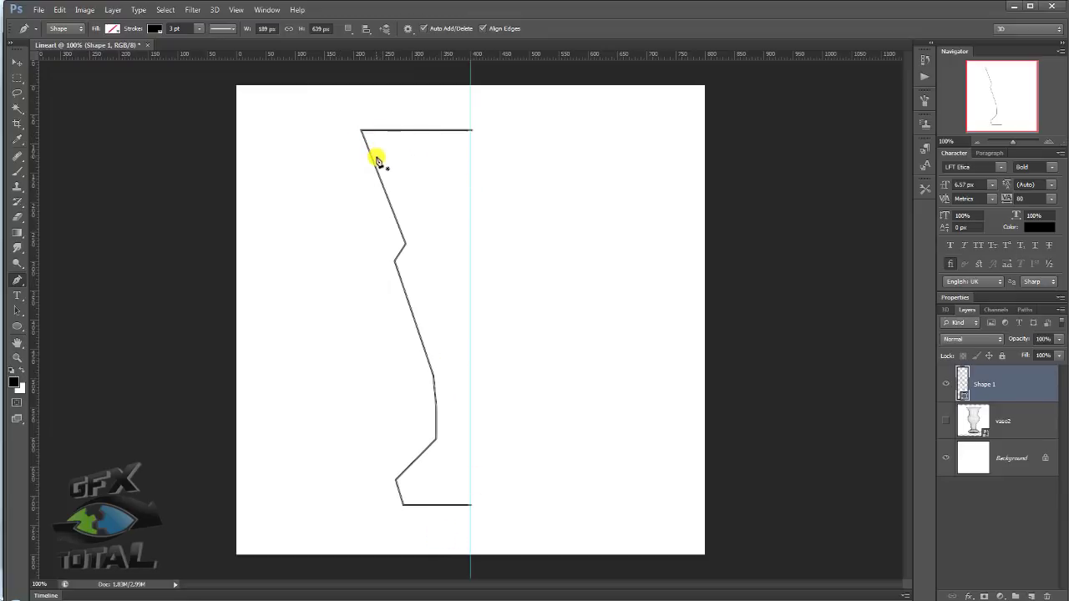
mouse_move(361, 131)
mouse_down()
mouse_move(412, 251)
mouse_move(412, 303)
mouse_move(410, 279)
mouse_move(449, 362)
mouse_up()
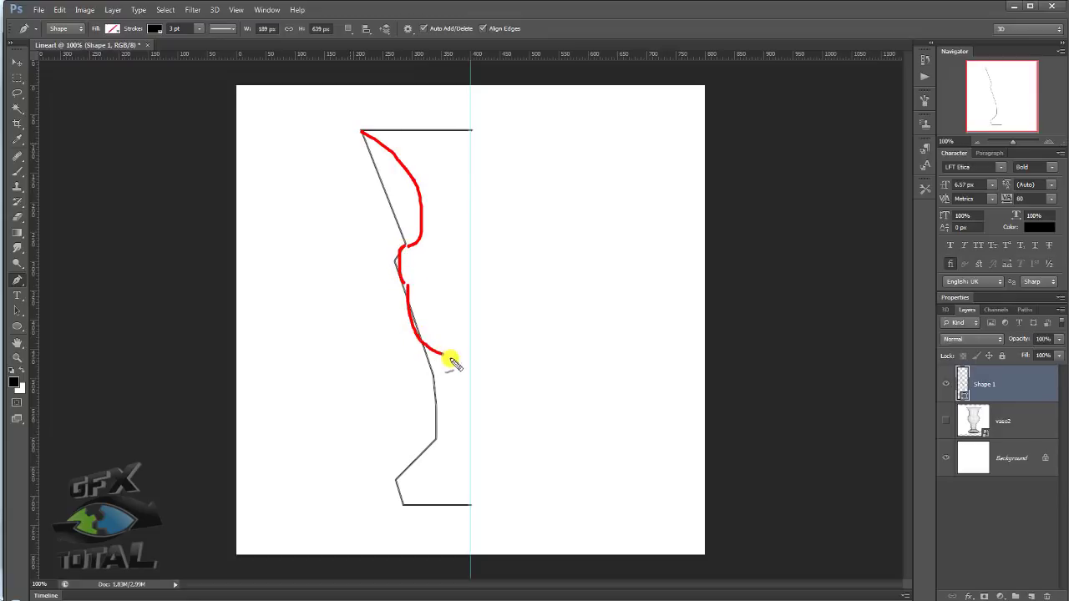
click(946, 424)
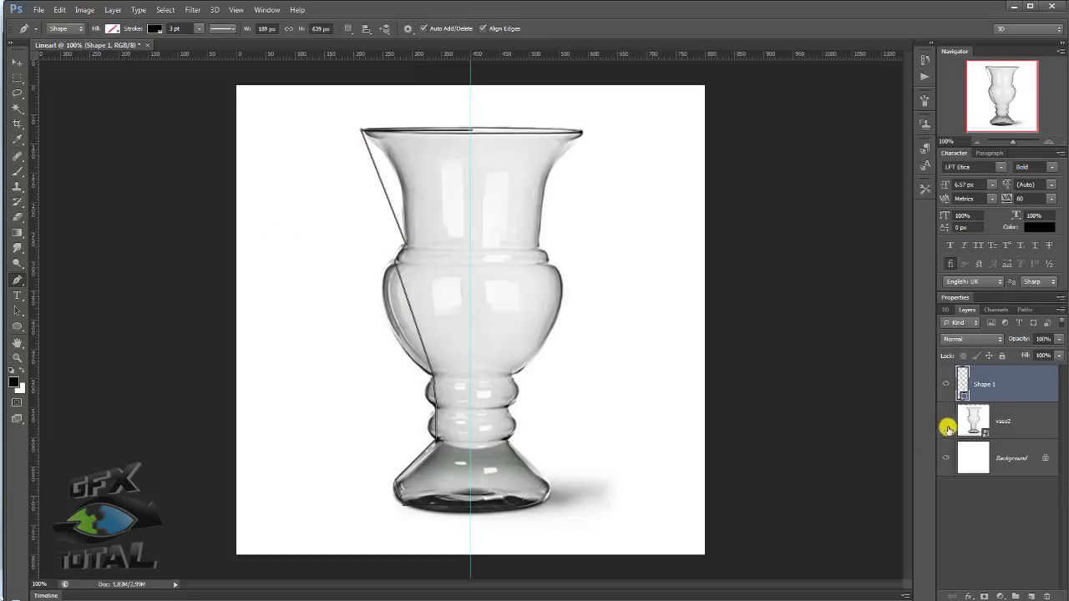
Step: Curve the rim-to-neck edge of the outline to follow the vase's upper flare
click(946, 384)
click(946, 384)
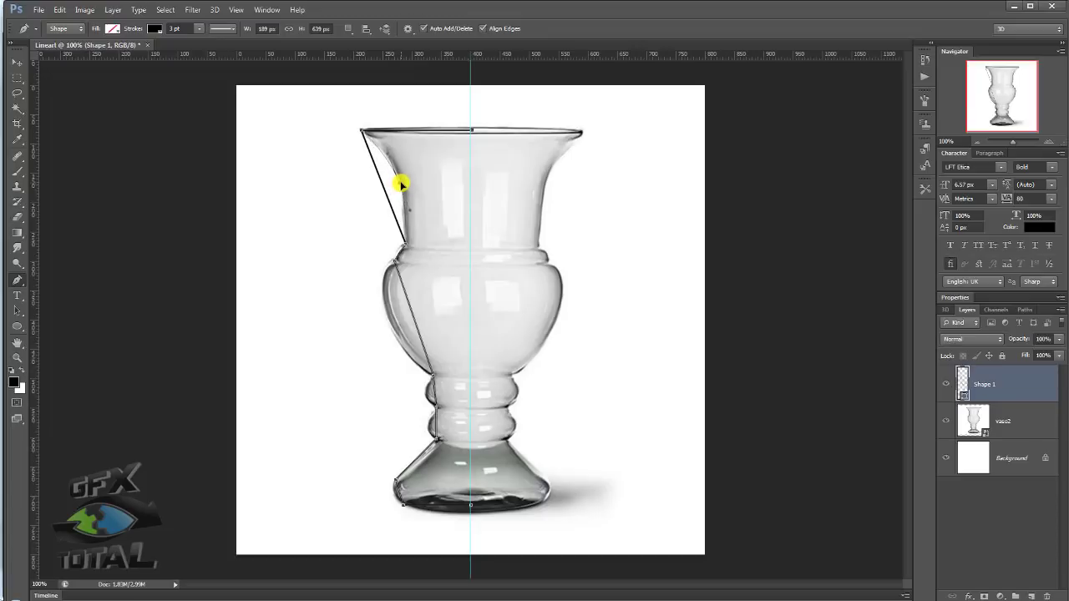
drag(401, 184, 411, 209)
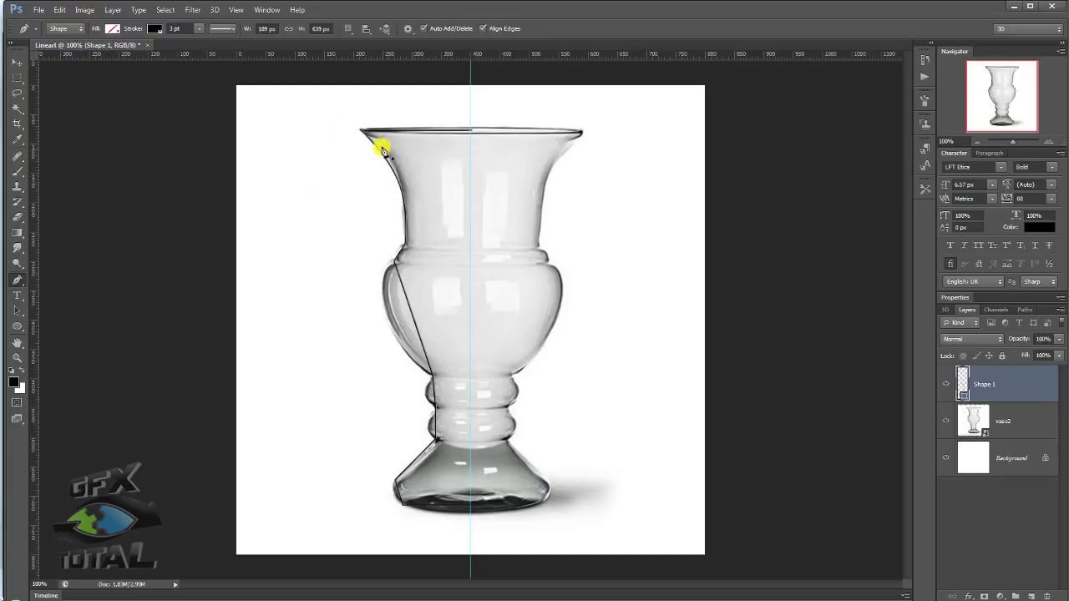
click(945, 421)
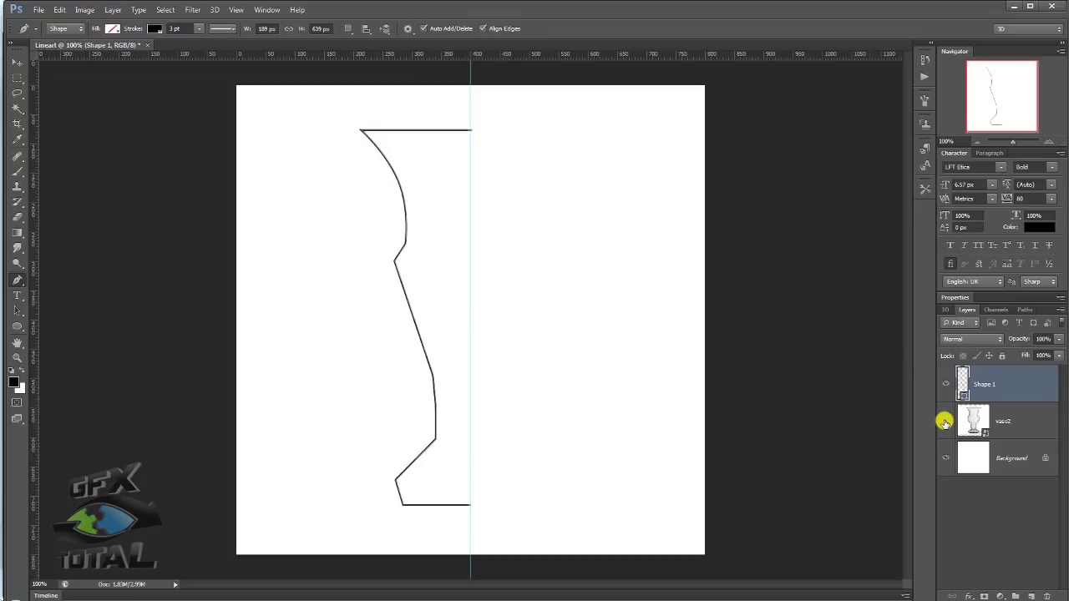
click(945, 422)
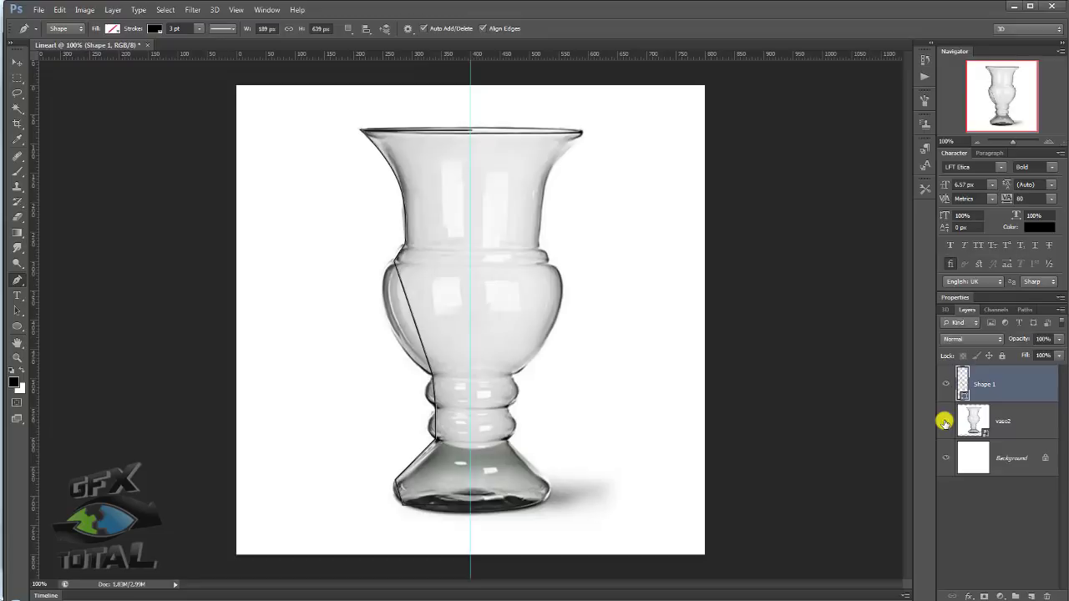
Step: Bend the shoulder corner into a smooth curve, commit the path, and hide vaso2
click(1046, 144)
click(1046, 143)
drag(1001, 96, 986, 87)
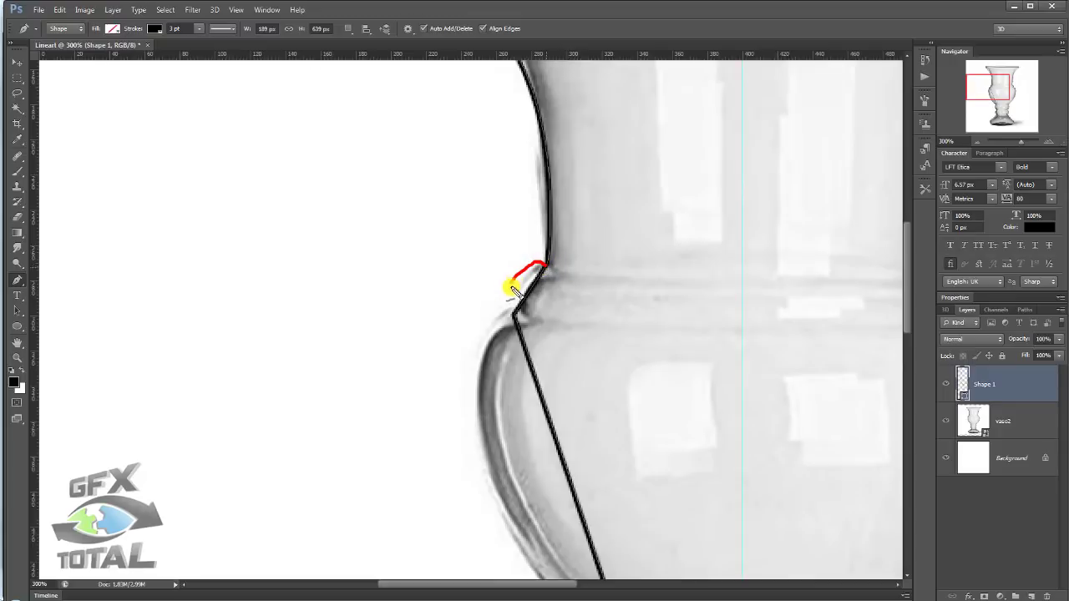
drag(547, 267, 513, 306)
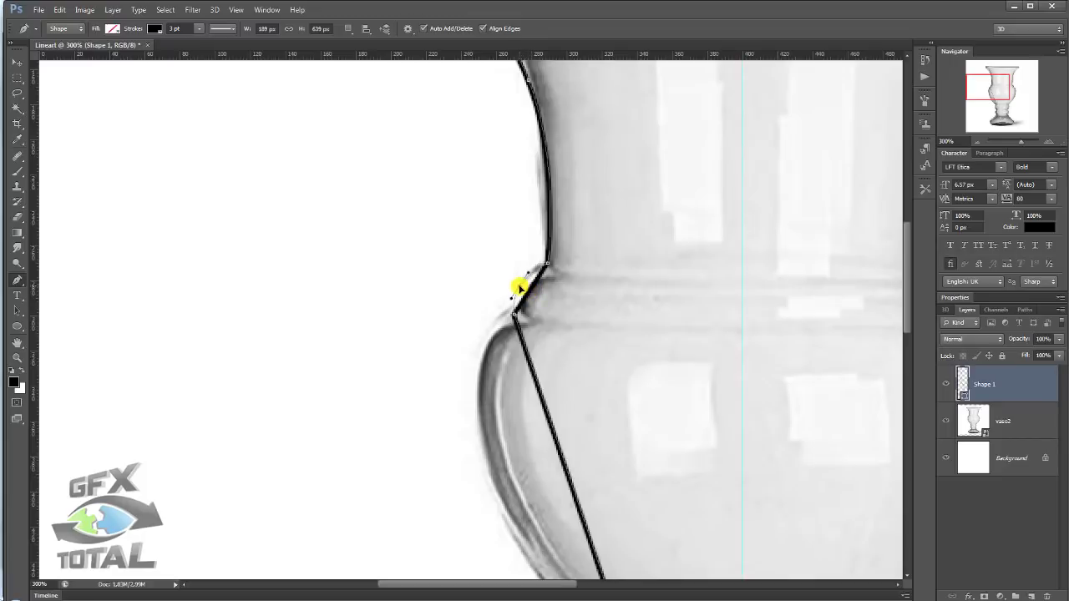
mouse_move(517, 286)
mouse_down()
mouse_move(532, 303)
mouse_move(540, 282)
mouse_move(528, 275)
mouse_move(517, 288)
mouse_move(544, 295)
mouse_move(539, 286)
mouse_up()
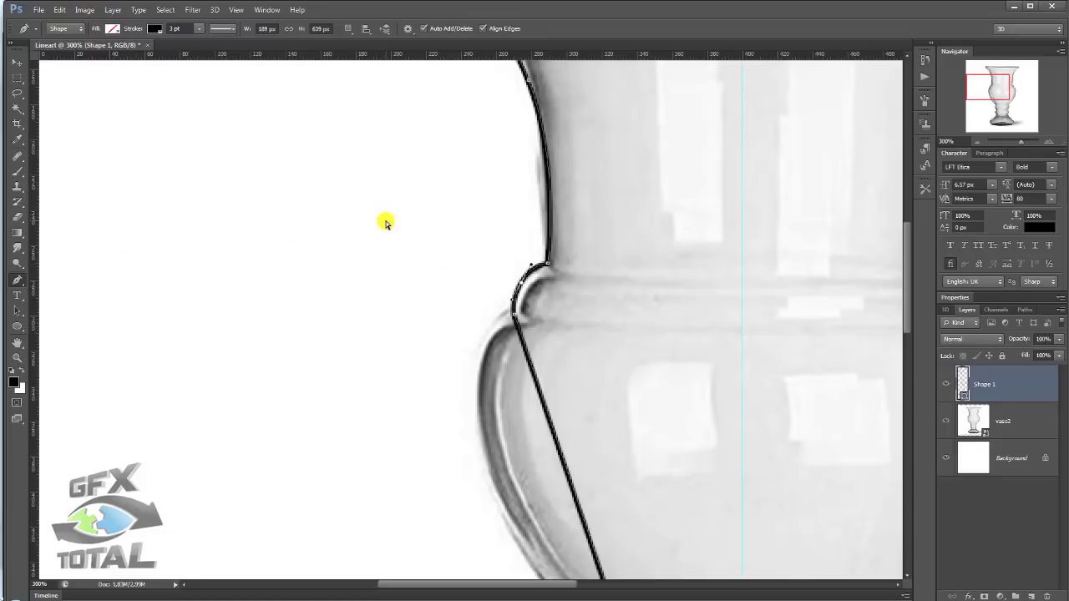
key(Return)
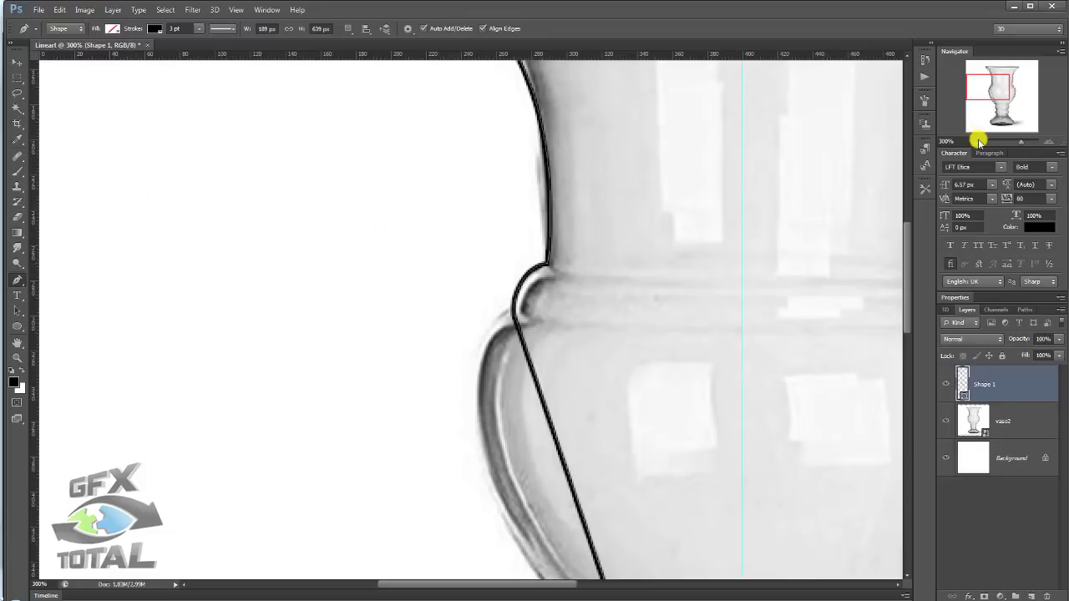
click(978, 142)
click(978, 142)
click(946, 421)
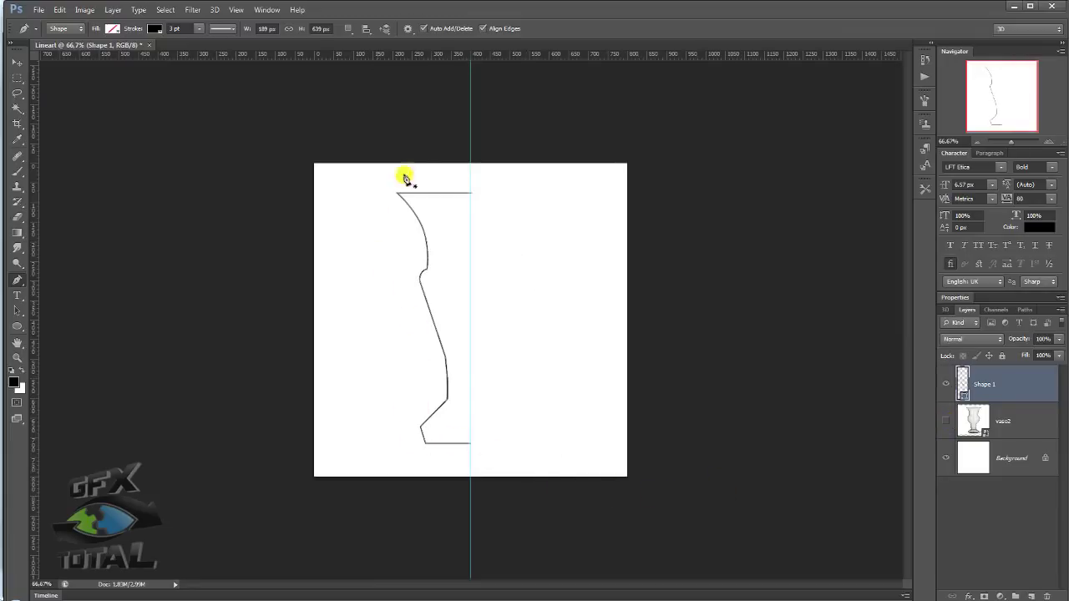
Step: At 300% with vaso2 visible, add an anchor midway on the body line and pull it to the vase edge
click(1049, 141)
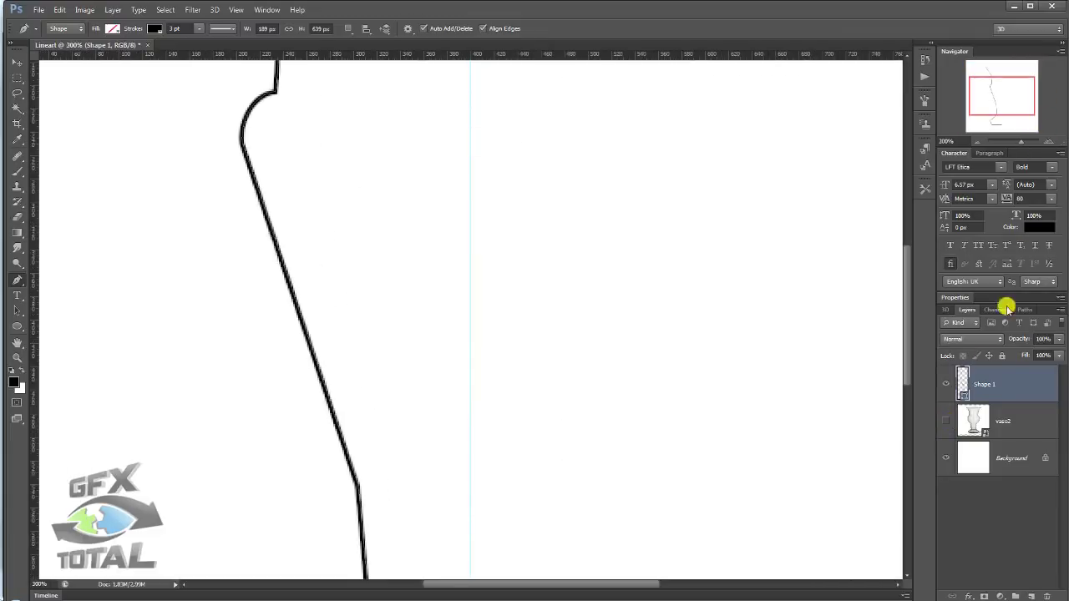
click(946, 421)
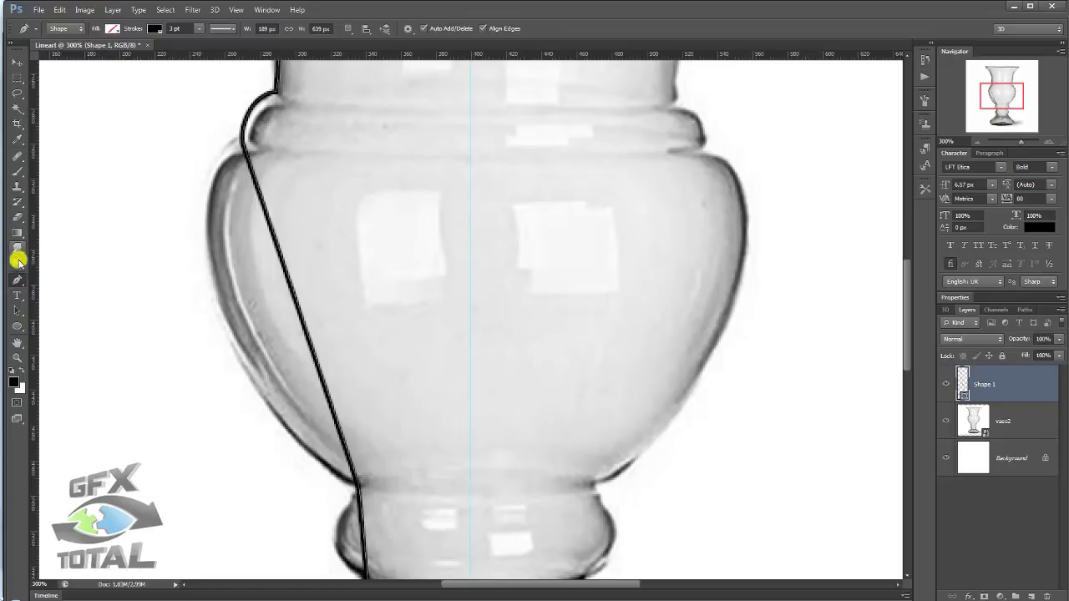
click(17, 63)
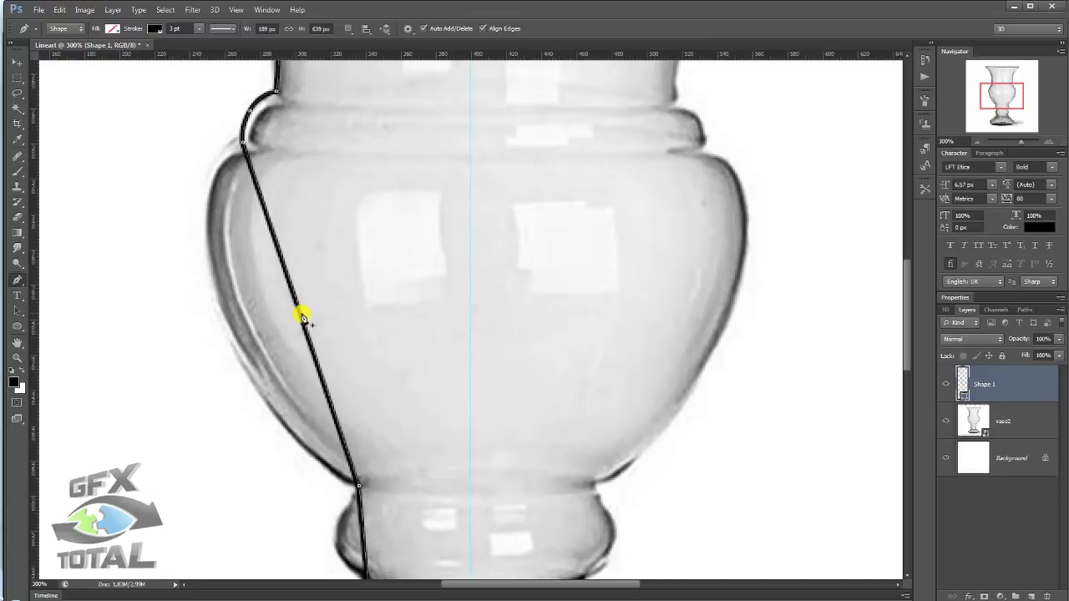
click(300, 310)
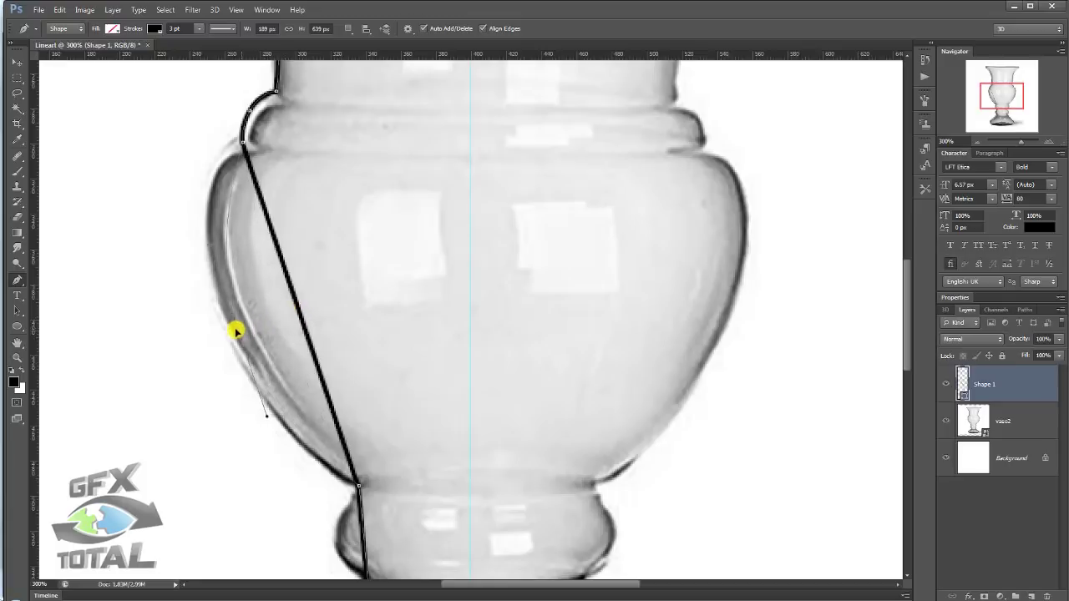
mouse_move(300, 312)
mouse_down()
mouse_move(217, 322)
mouse_move(217, 311)
mouse_move(227, 321)
mouse_up()
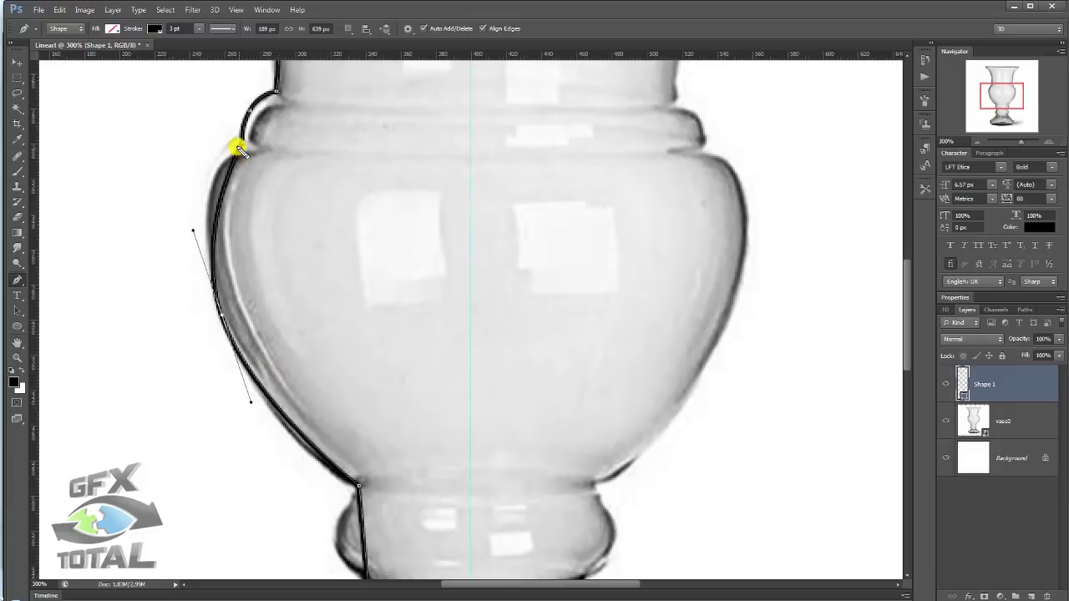
Step: Fine-tune the new anchor and its handles so the body curve hugs the vase's belly
drag(239, 149, 208, 288)
mouse_move(223, 318)
mouse_down()
mouse_move(208, 262)
mouse_move(244, 369)
mouse_move(228, 384)
mouse_up()
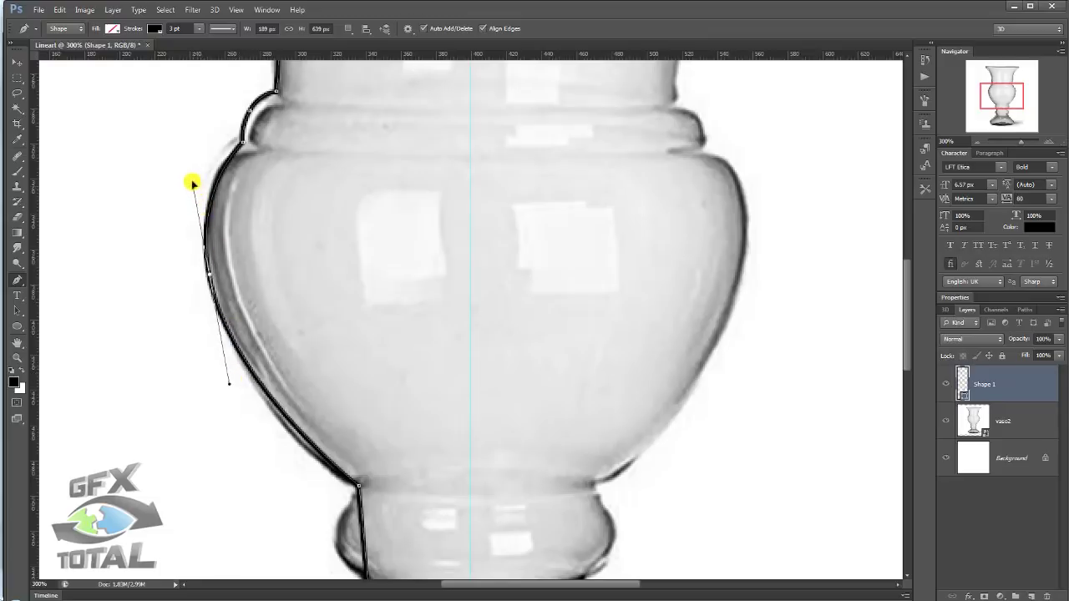
drag(192, 182, 187, 151)
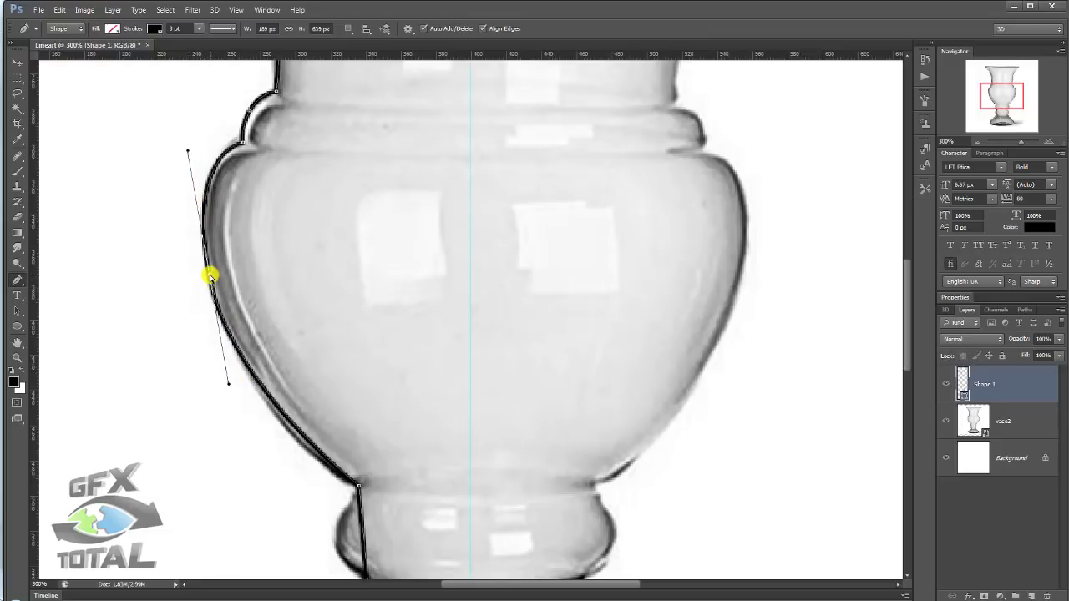
drag(210, 276, 209, 283)
drag(187, 159, 185, 152)
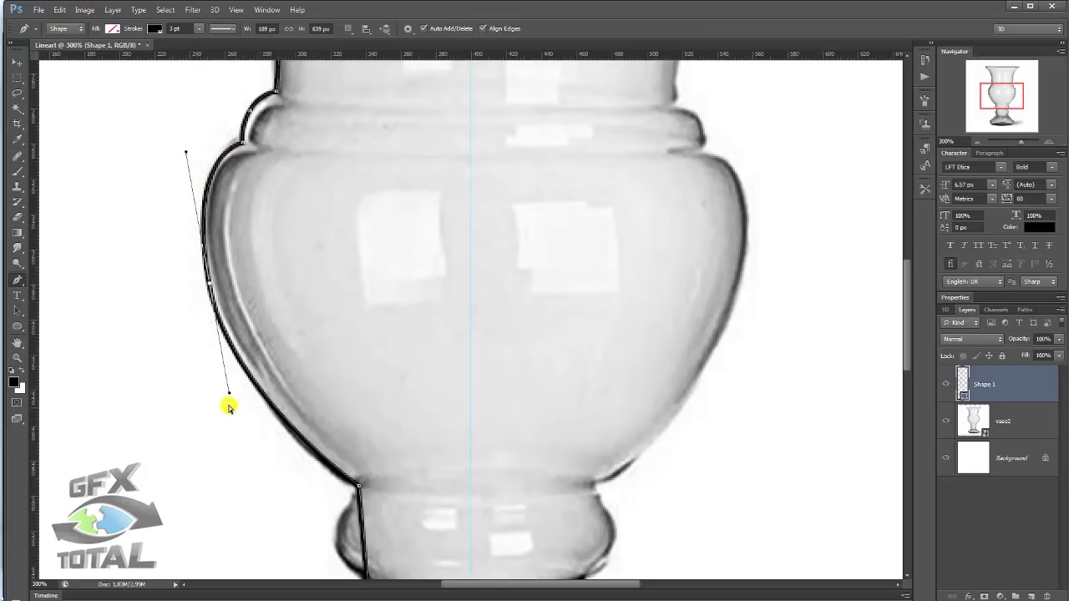
drag(227, 392, 230, 402)
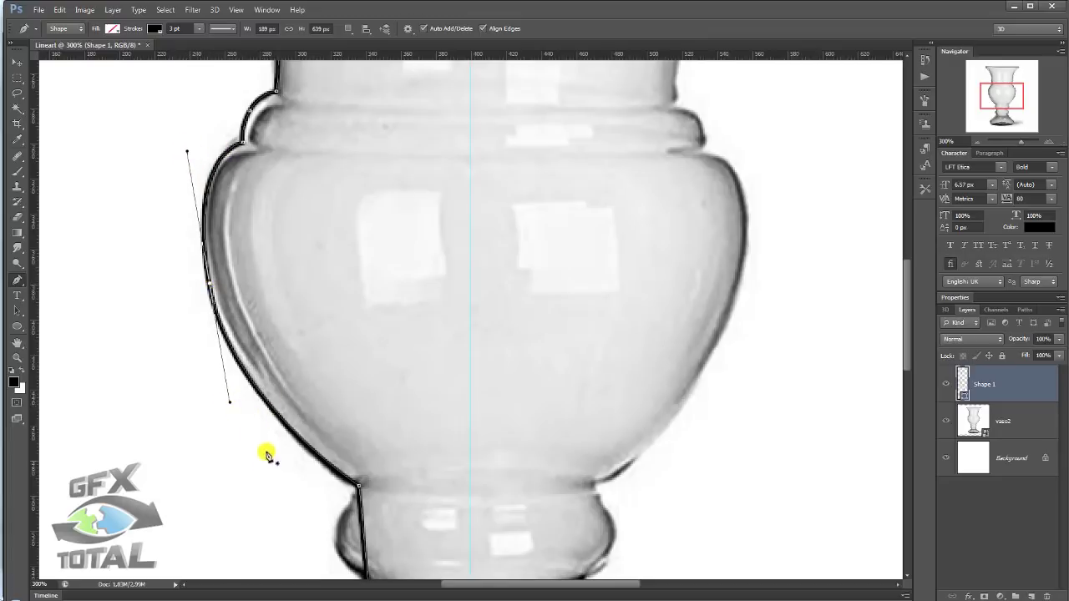
drag(211, 283, 212, 288)
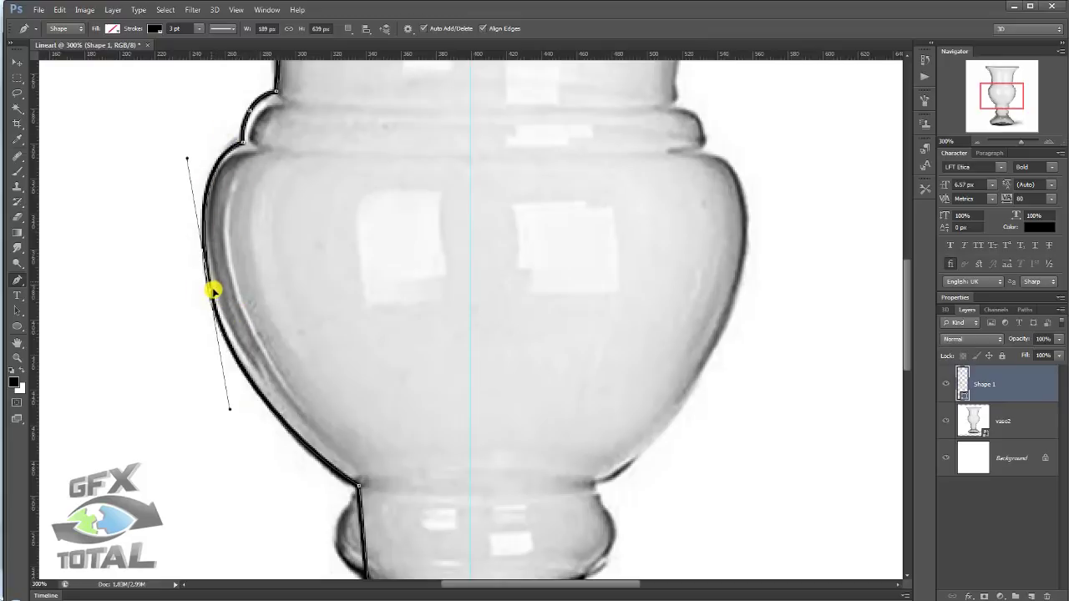
drag(231, 410, 236, 412)
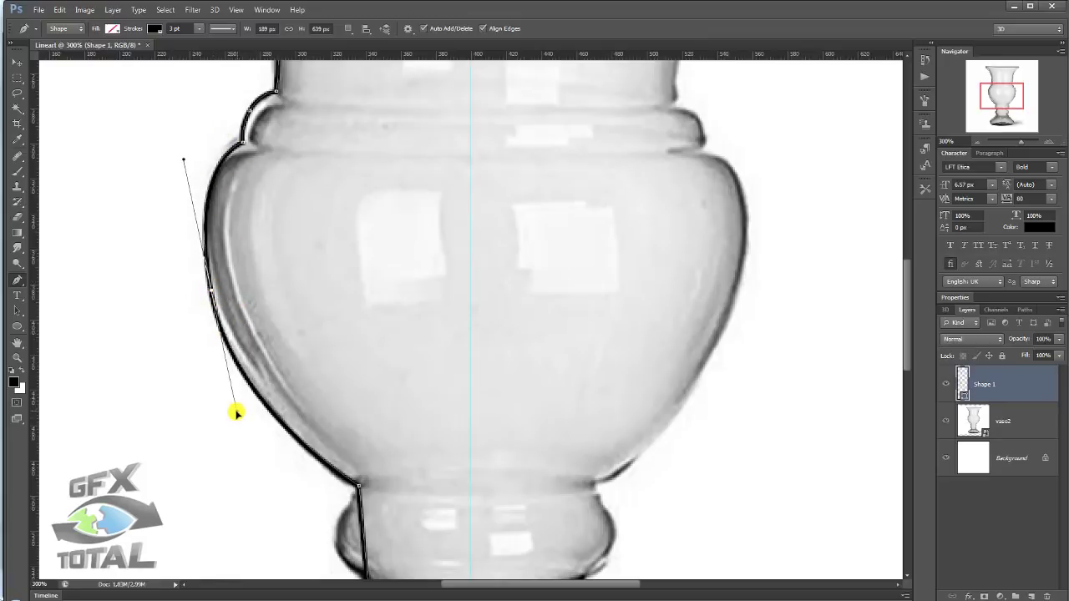
ctrl+click(184, 376)
scroll(424, 374, down, 4)
Step: Add anchors on the upper and lower neck lines and bend both left around the stem rings
scroll(406, 382, down, 2)
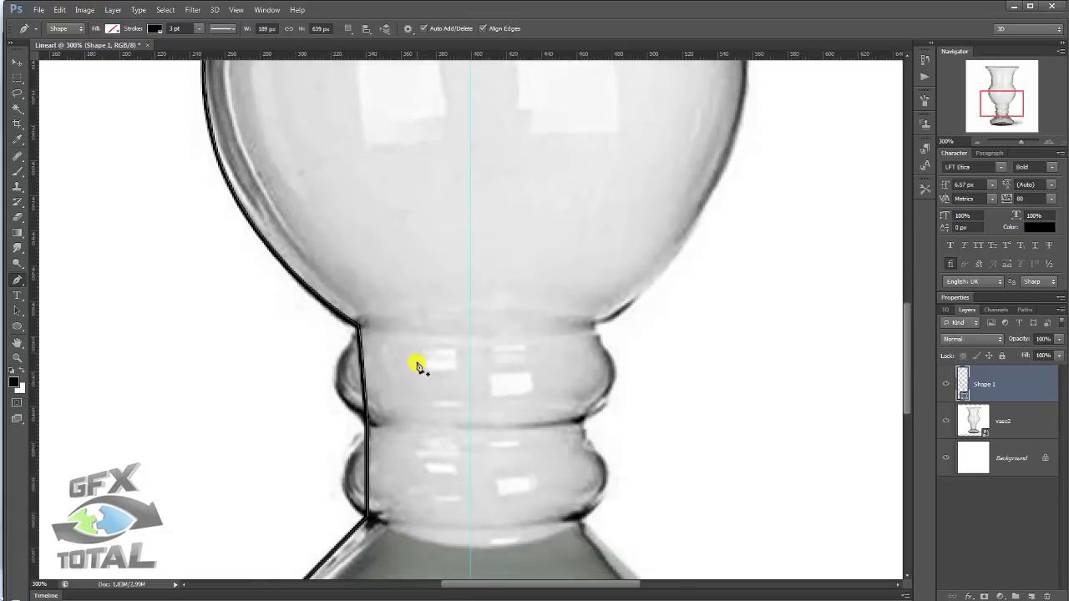
scroll(418, 363, down, 3)
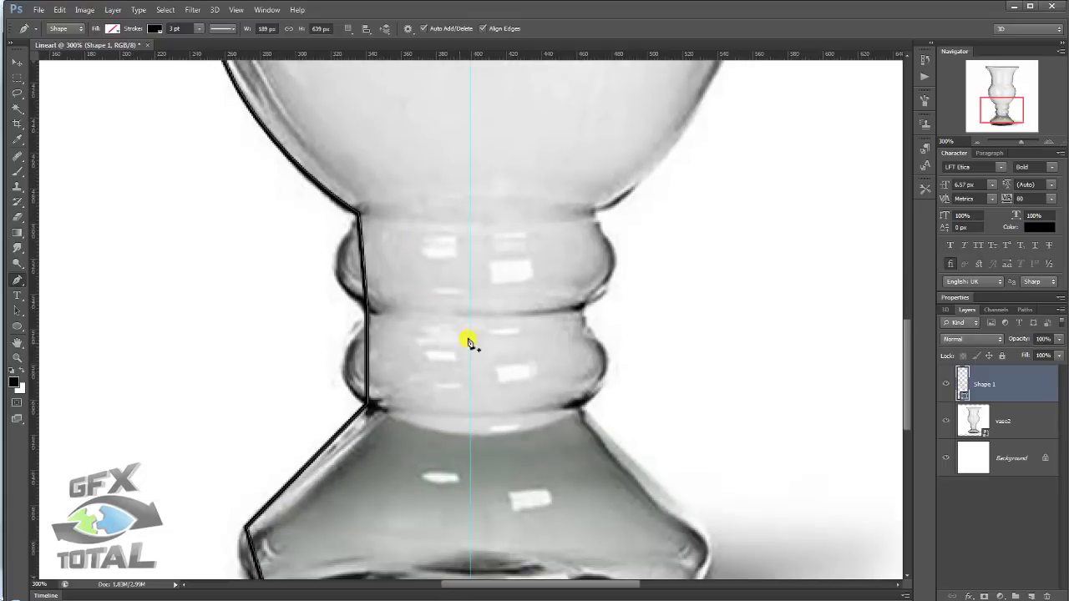
click(365, 264)
drag(365, 263, 335, 261)
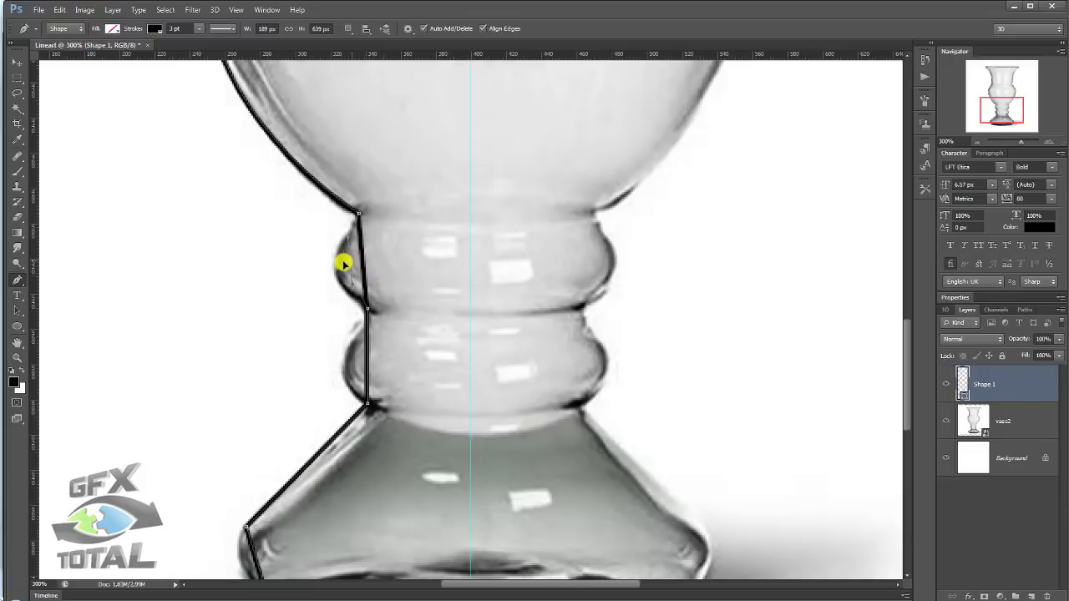
click(368, 358)
drag(369, 358, 340, 360)
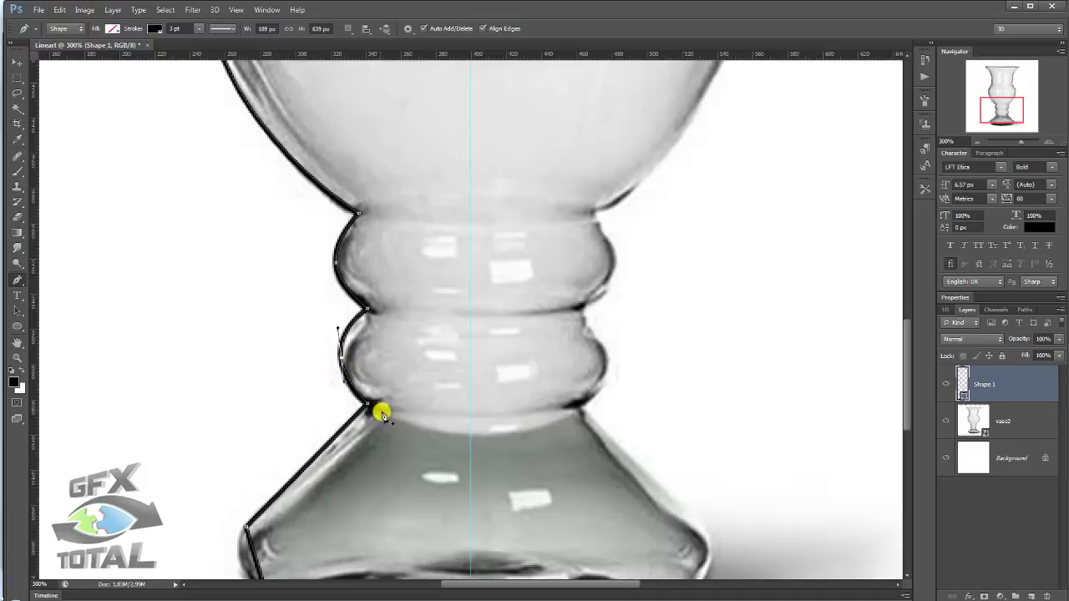
scroll(345, 418, down, 2)
scroll(334, 422, down, 3)
scroll(334, 422, down, 2)
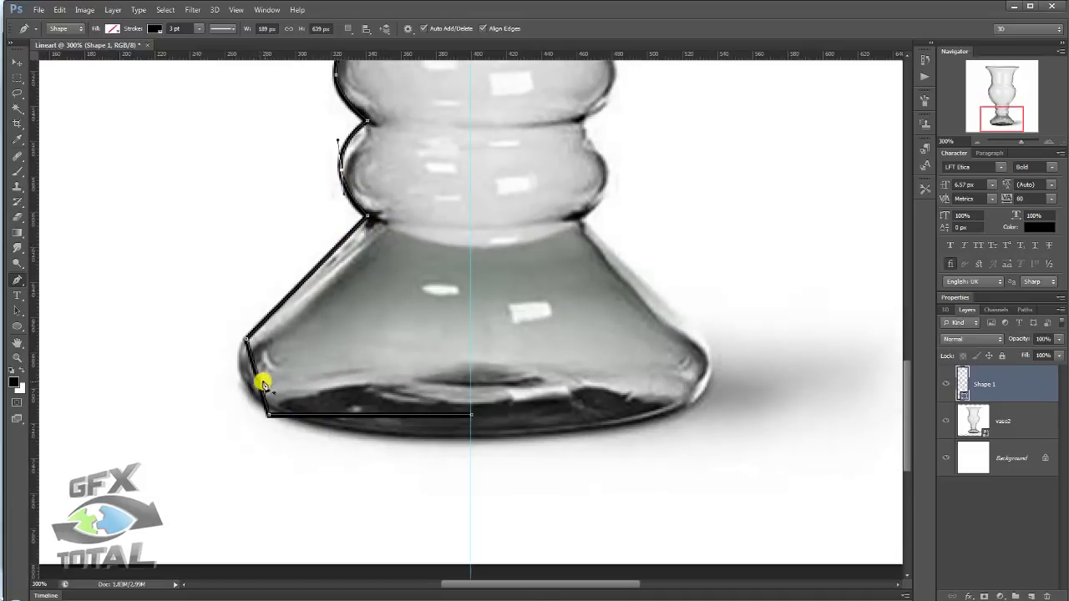
Step: Round the base's outer corner with a new anchor and remove the vertical centre guide
click(259, 381)
drag(256, 380, 234, 386)
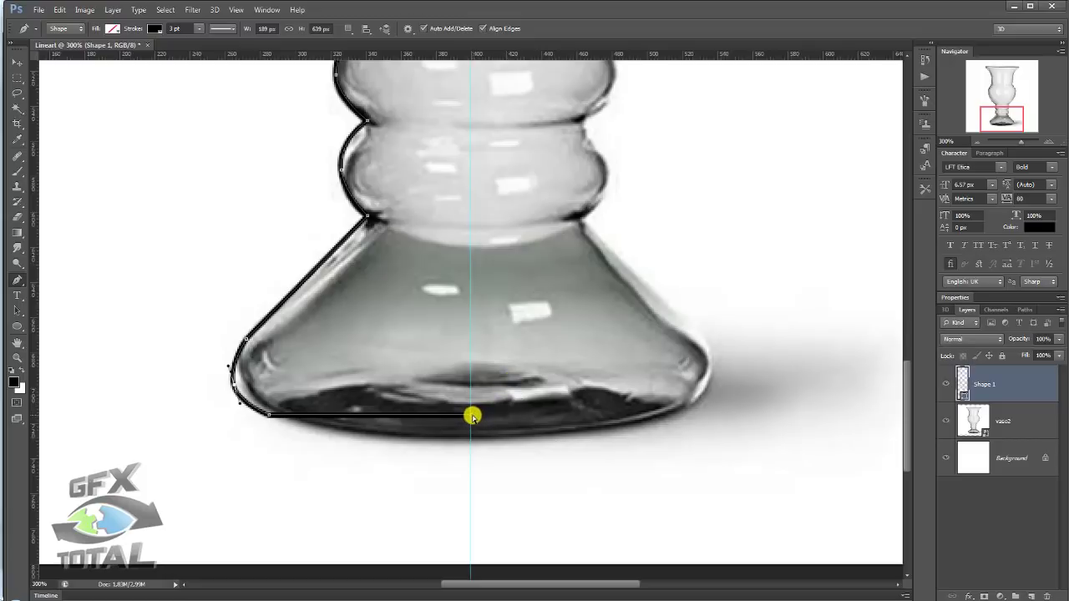
click(471, 415)
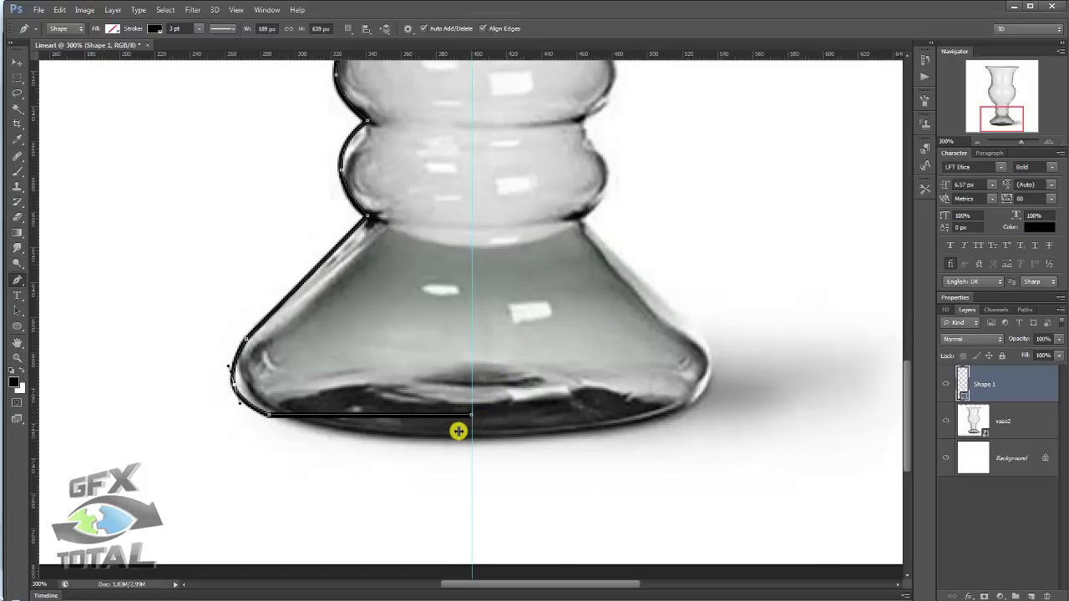
drag(471, 430, 12, 425)
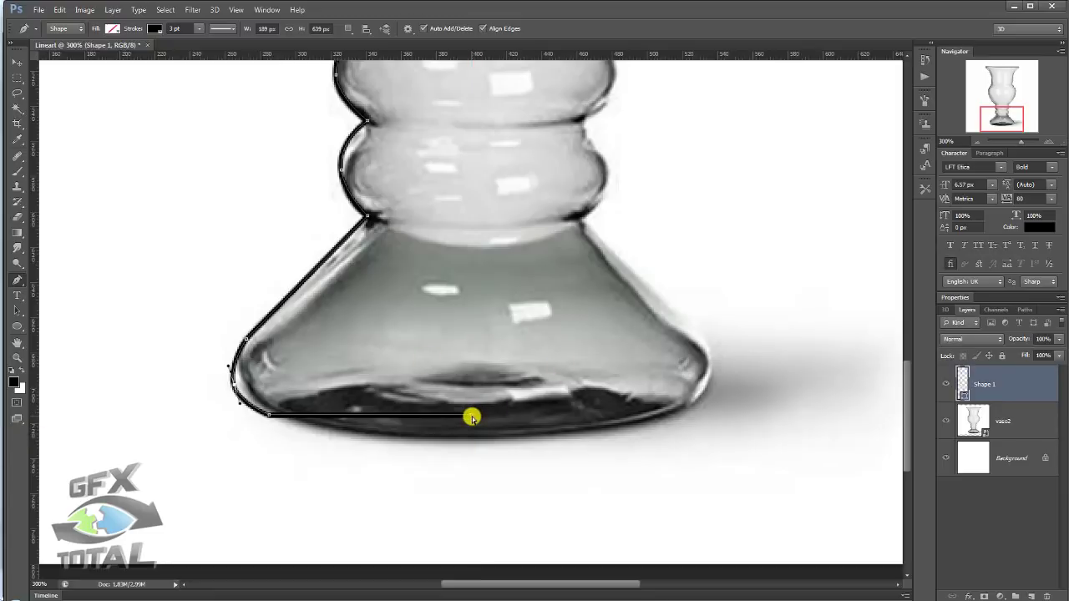
Step: Raise the bottom line's centre end into the base hollow and curve the bottom edge
drag(472, 417, 474, 344)
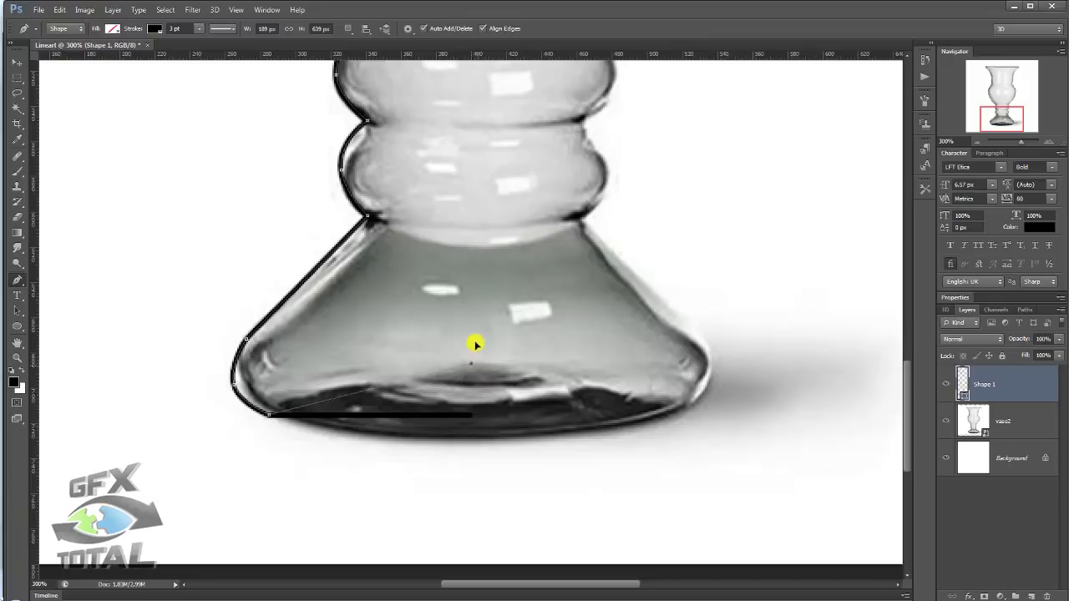
mouse_move(474, 344)
mouse_down()
mouse_move(475, 385)
mouse_move(427, 366)
mouse_move(462, 424)
mouse_move(481, 378)
mouse_up()
click(472, 357)
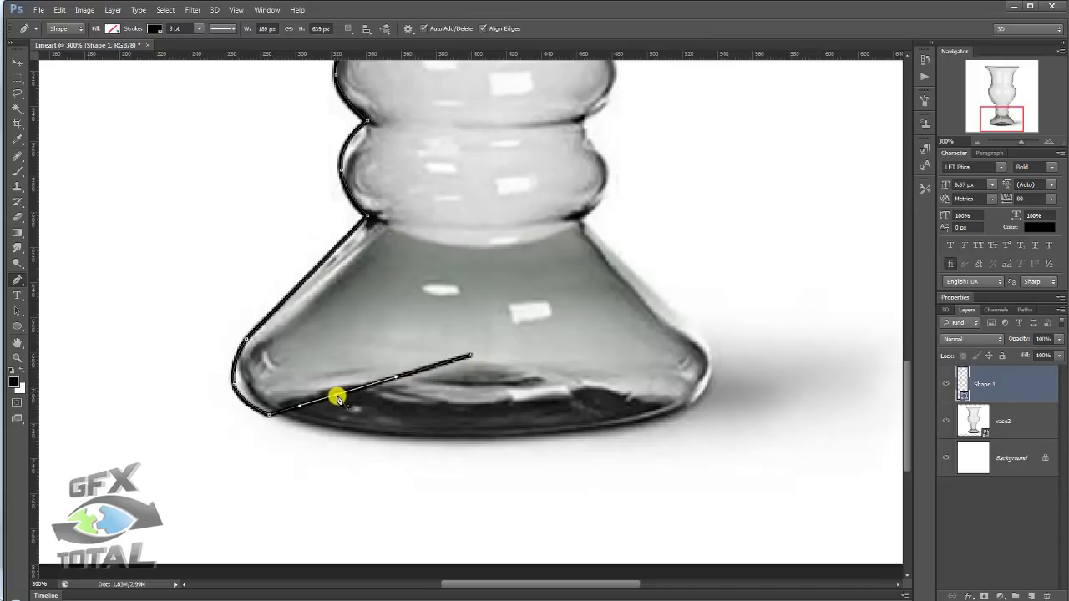
drag(337, 397, 361, 378)
click(256, 418)
mouse_move(268, 416)
mouse_down()
mouse_move(269, 406)
mouse_move(353, 386)
mouse_move(364, 370)
mouse_up()
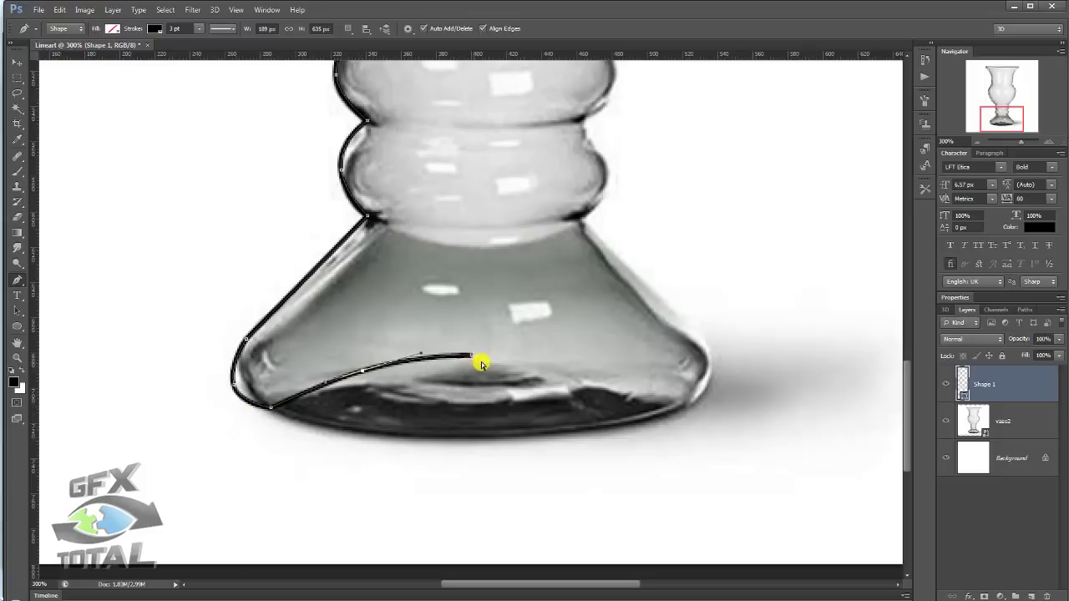
drag(471, 358, 470, 351)
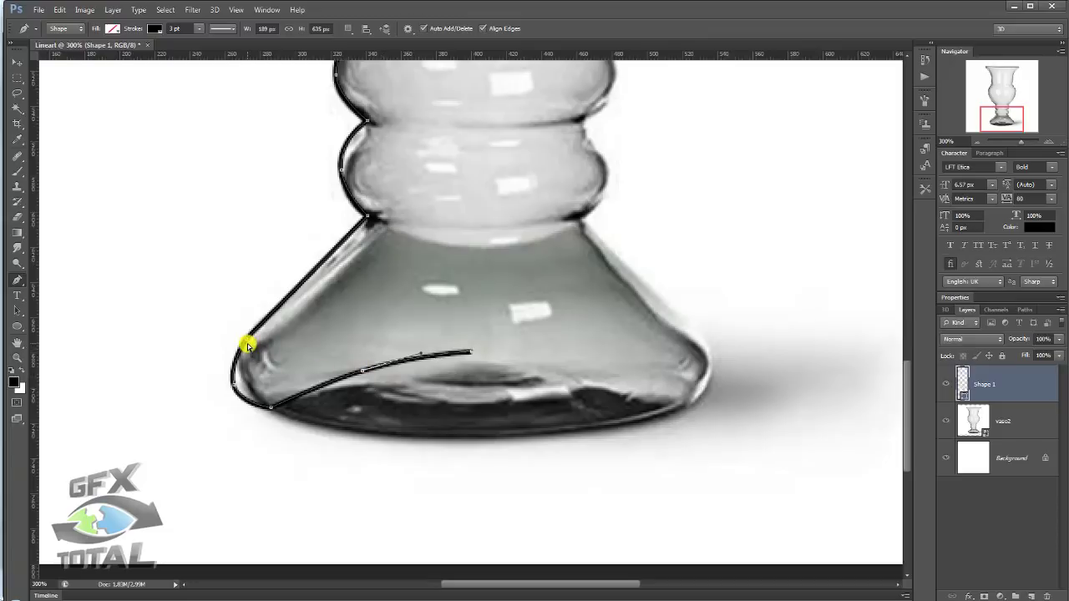
drag(249, 342, 255, 335)
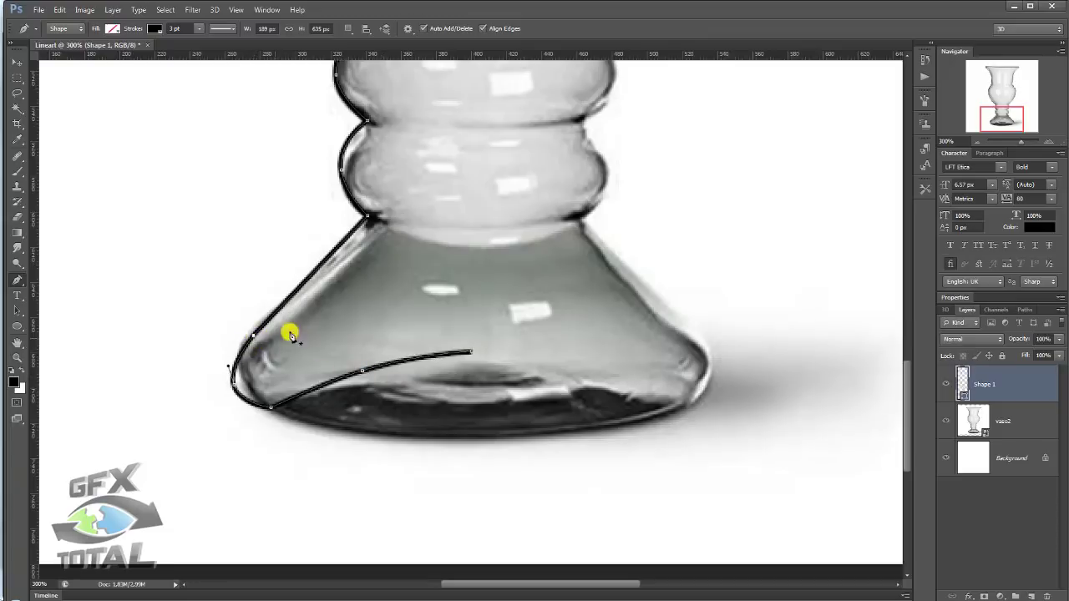
click(976, 141)
click(976, 141)
click(976, 141)
click(975, 141)
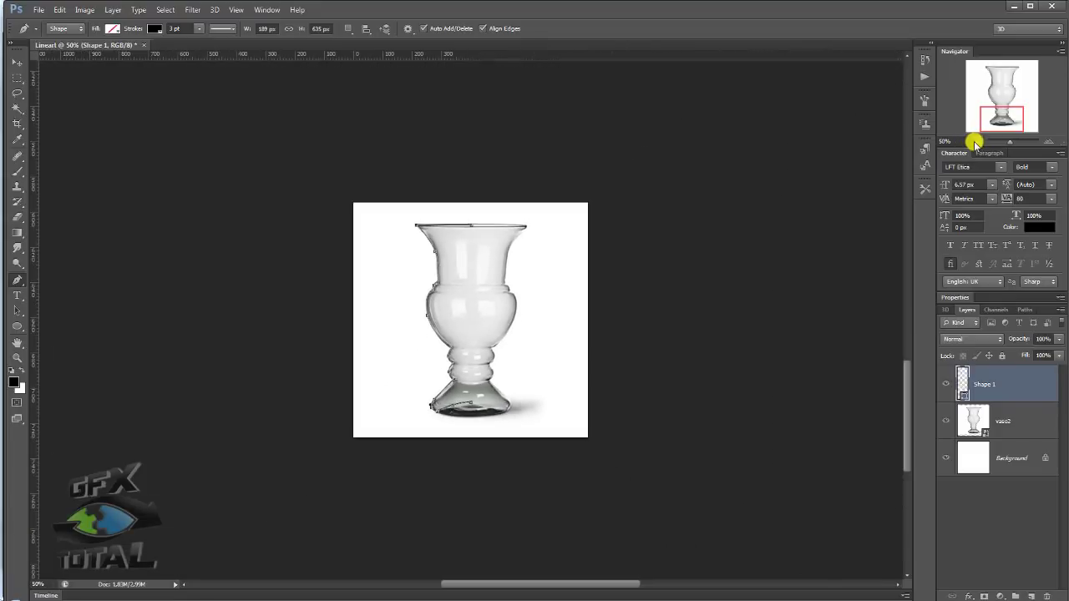
Step: At 66.7% zoom, hide vaso2 and toggle Shape 1's visibility to check the half-vase outline
click(1046, 141)
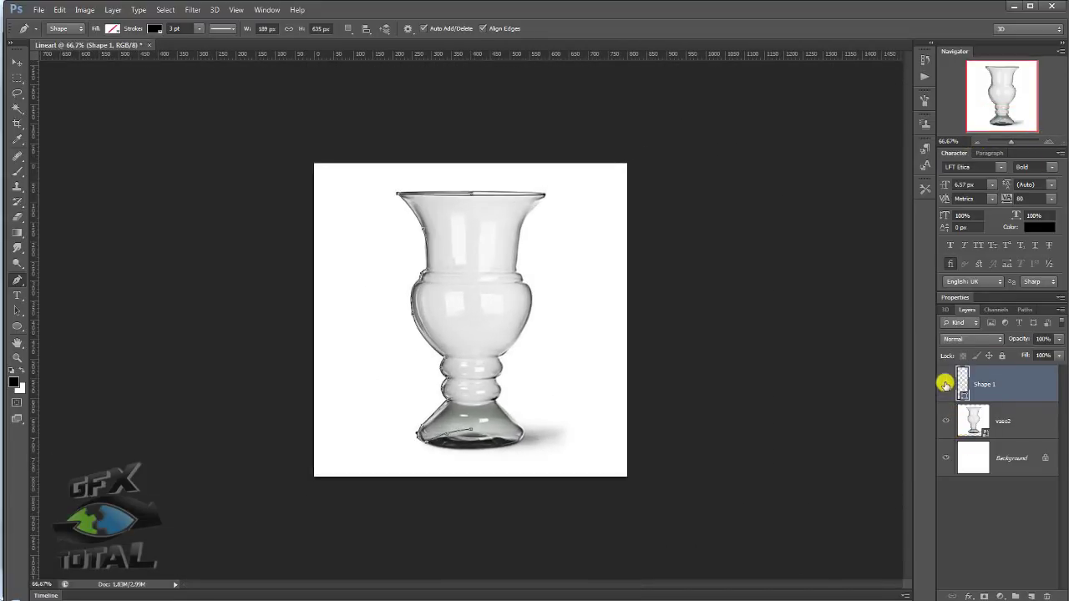
click(945, 421)
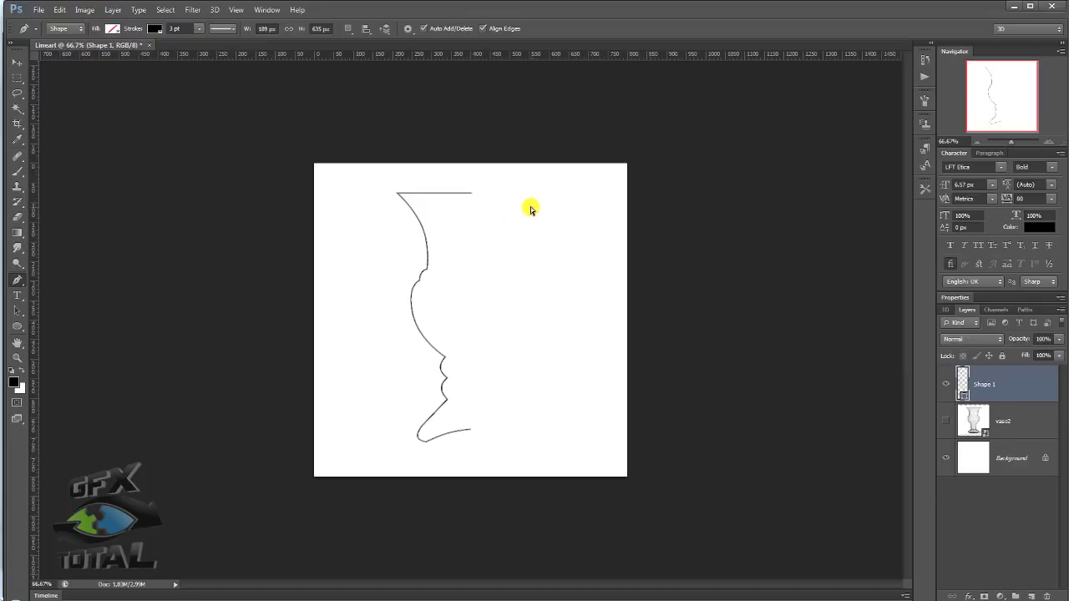
mouse_move(477, 192)
mouse_down()
mouse_move(544, 196)
mouse_move(530, 220)
mouse_move(535, 239)
mouse_up()
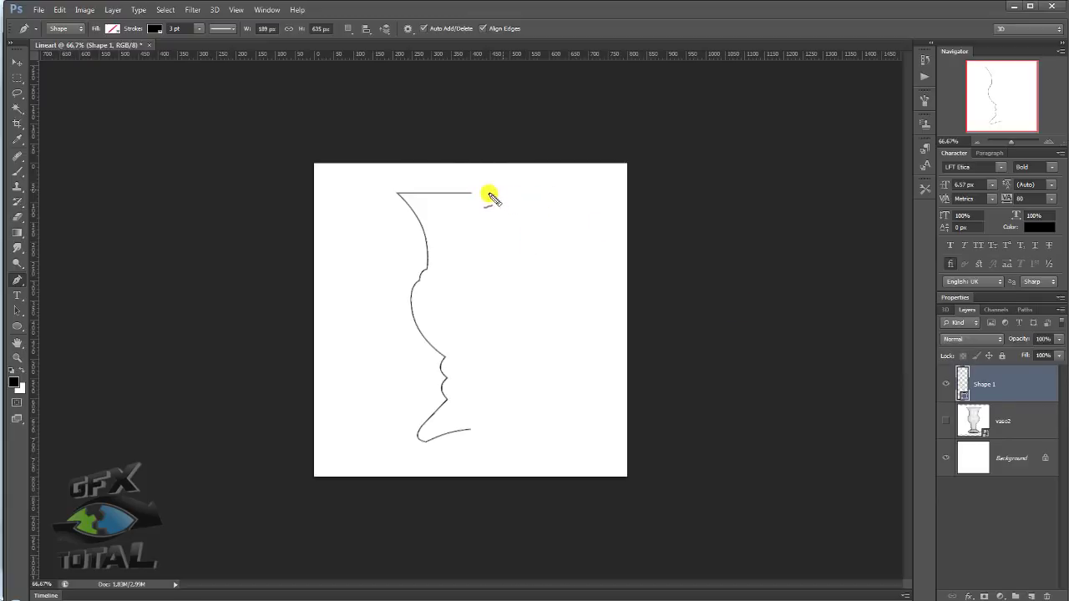
mouse_move(478, 192)
mouse_down()
mouse_move(553, 191)
mouse_move(507, 252)
mouse_move(503, 274)
mouse_move(520, 291)
mouse_move(501, 387)
mouse_move(520, 429)
mouse_move(472, 428)
mouse_up()
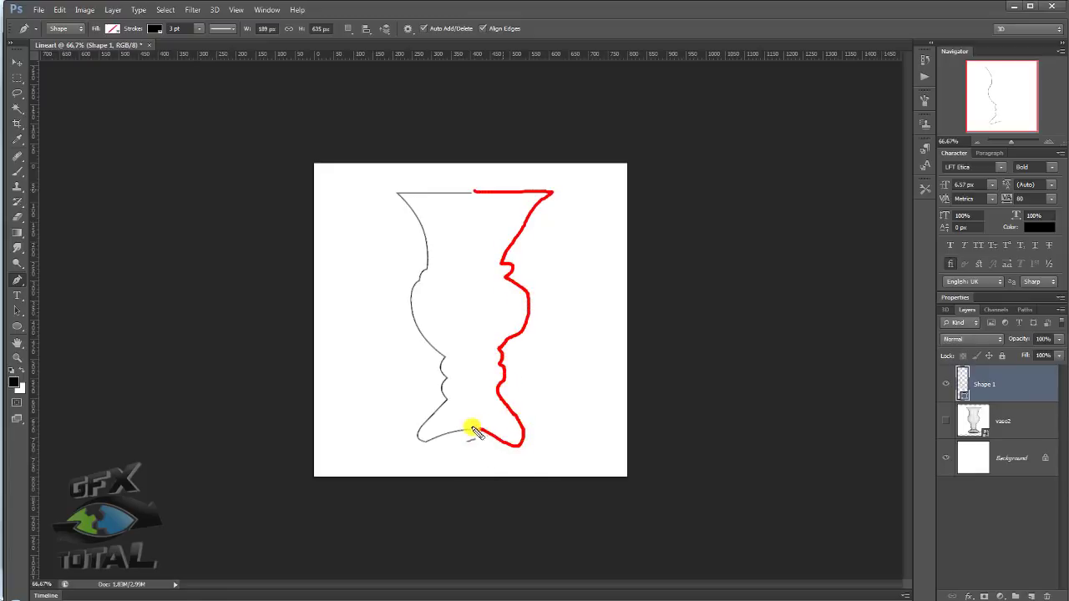
key(Escape)
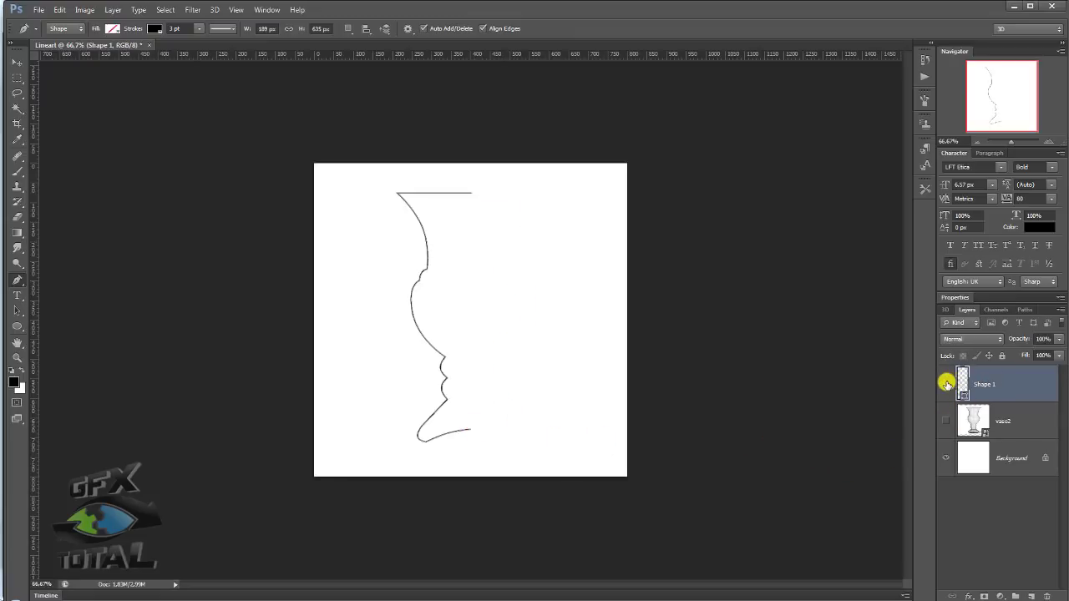
click(947, 383)
click(946, 384)
click(946, 384)
click(946, 384)
Step: Duplicate Shape 1, flip the copy horizontally, and slide it right to meet the original half
key(ctrl+j)
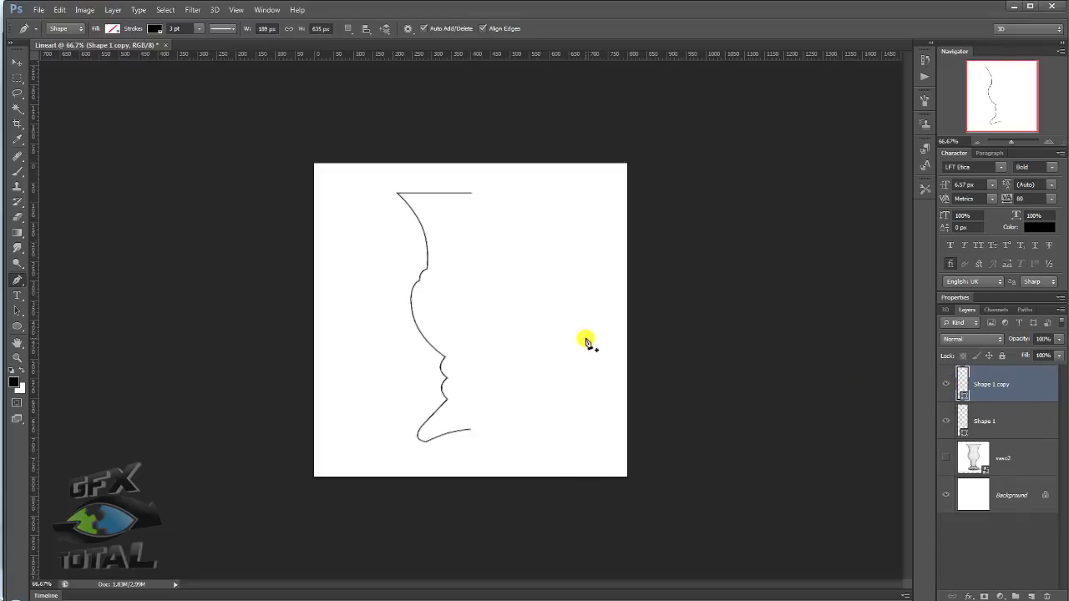
key(ctrl+t)
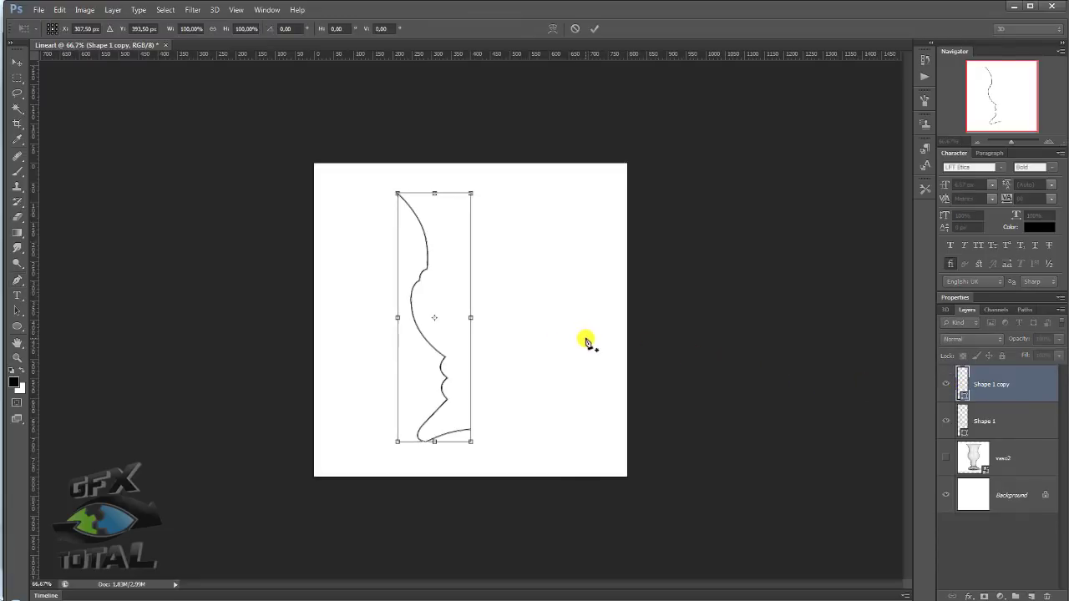
right_click(443, 244)
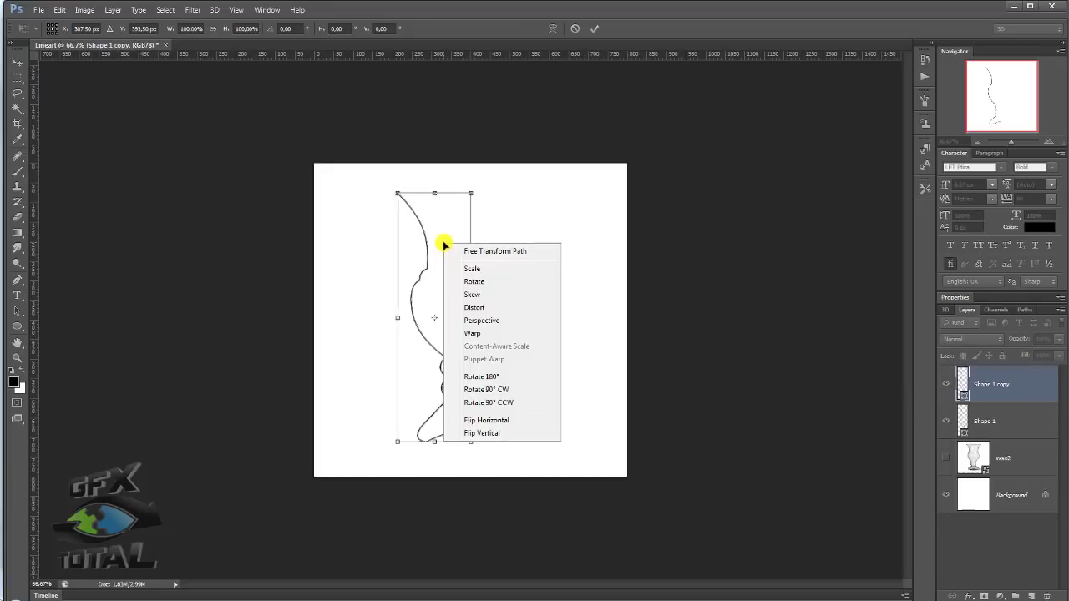
click(498, 420)
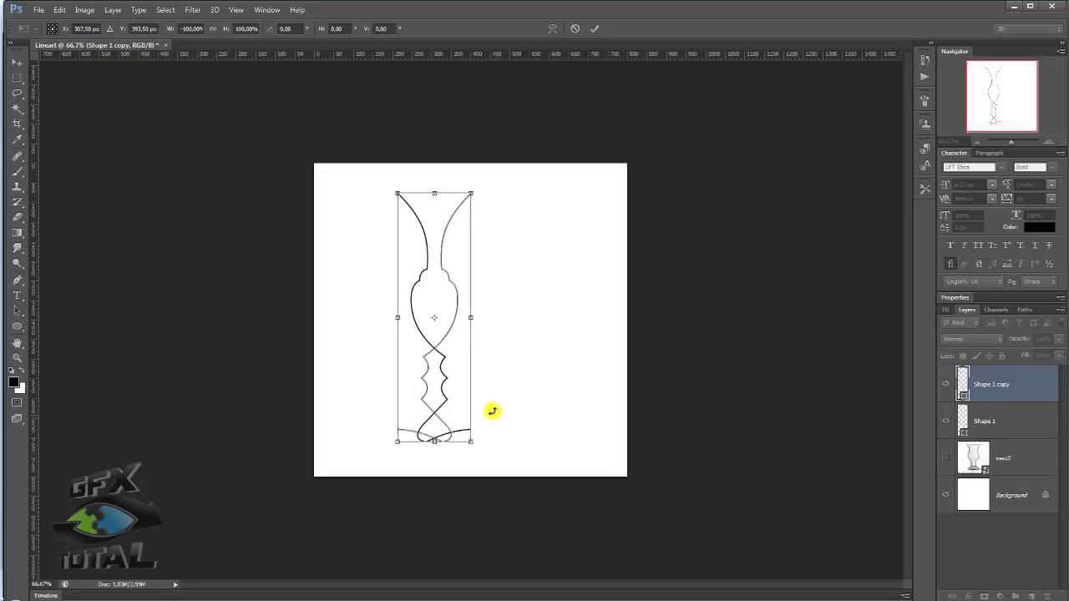
drag(447, 330, 535, 333)
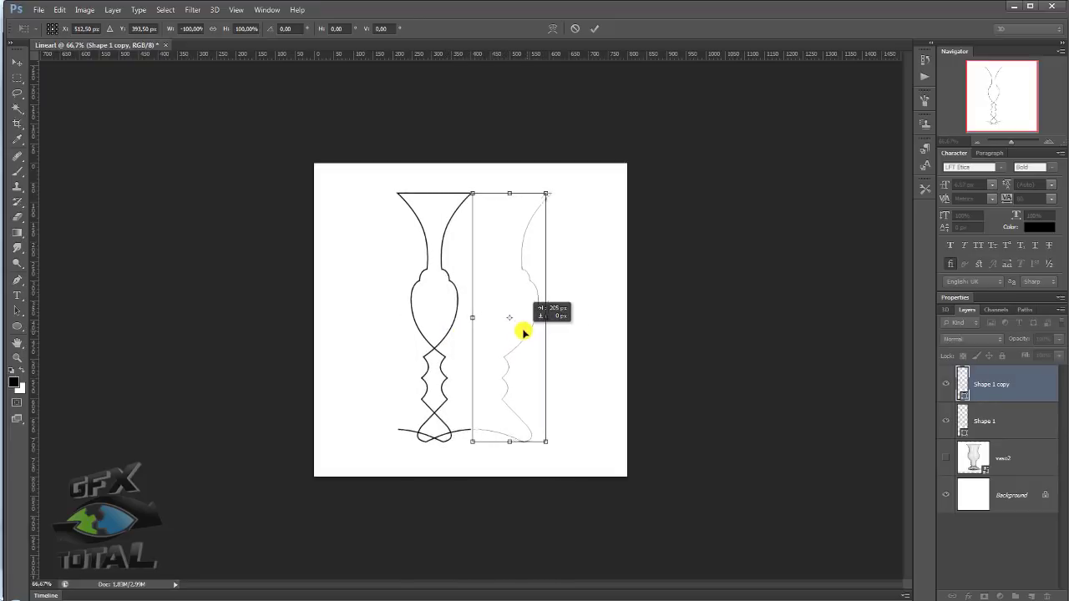
drag(535, 333, 516, 331)
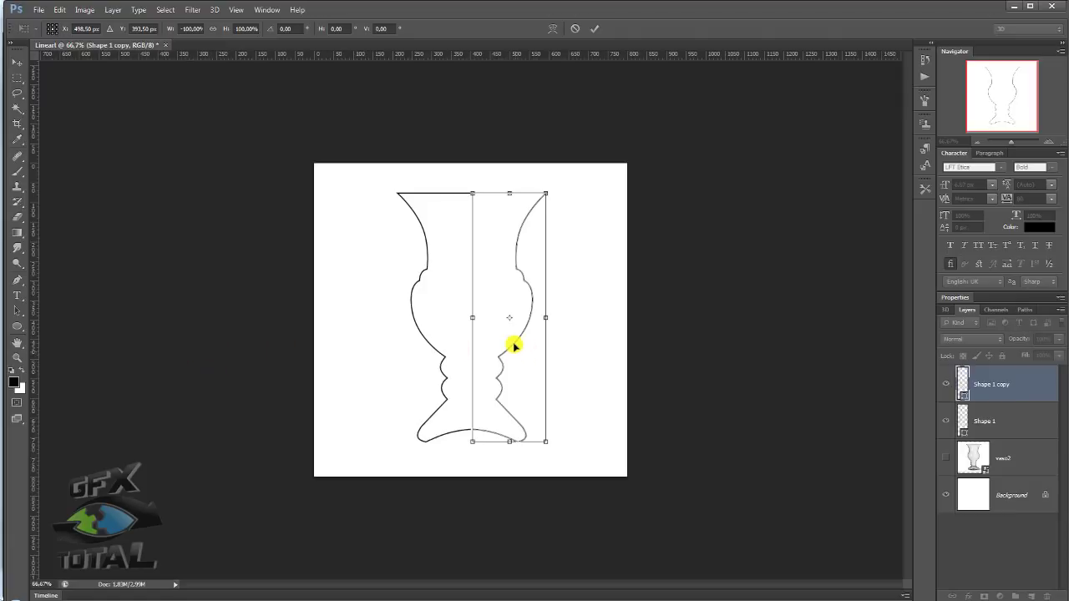
Step: Commit the mirrored copy and compare the full outline against the vaso2 photo
key(Return)
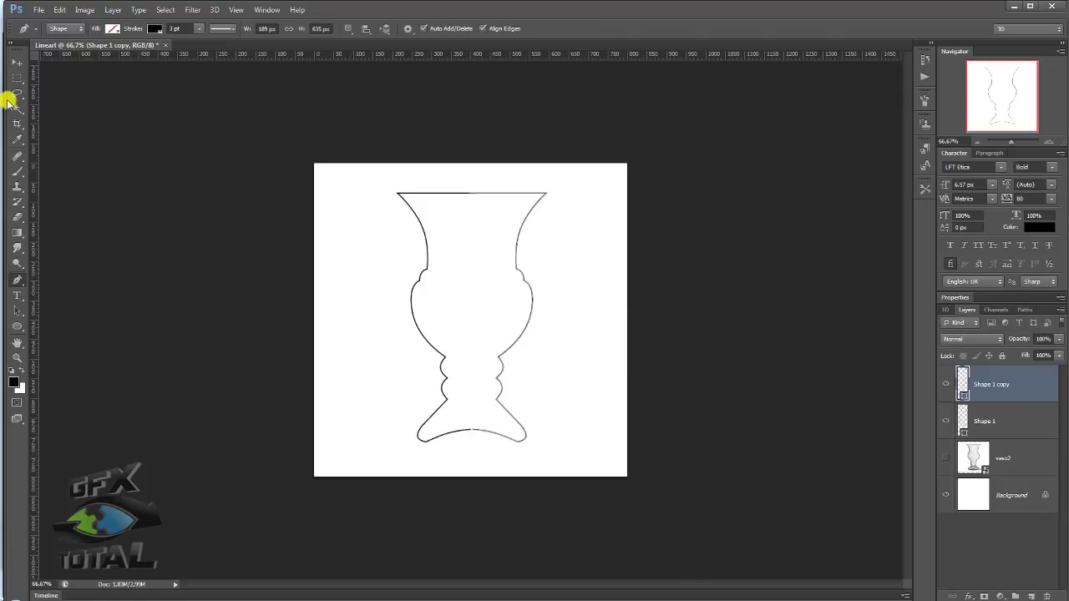
click(17, 63)
click(525, 246)
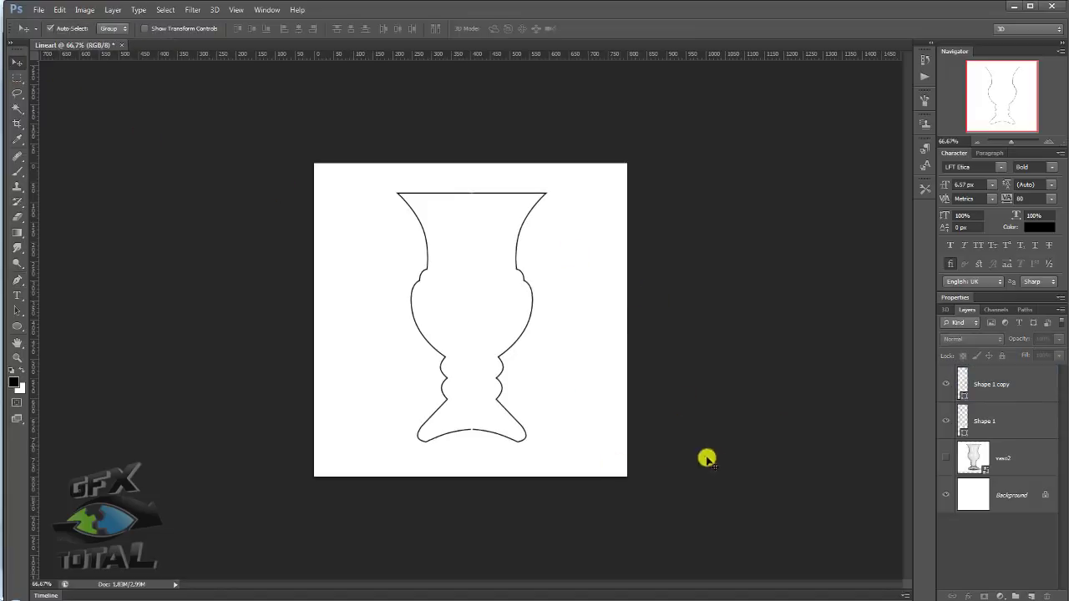
click(947, 459)
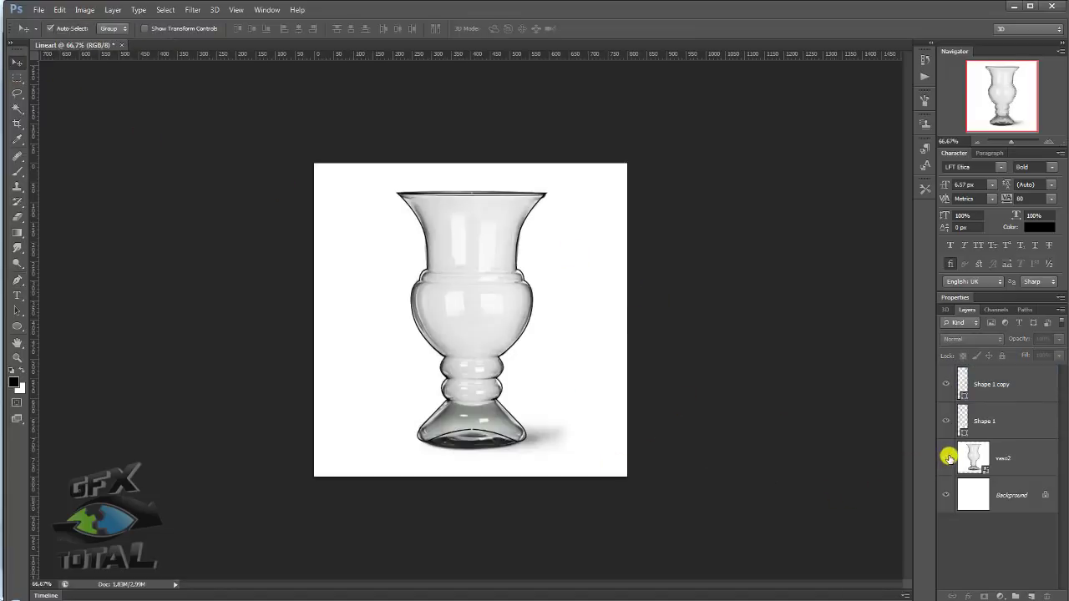
click(947, 459)
click(947, 458)
click(947, 458)
click(947, 459)
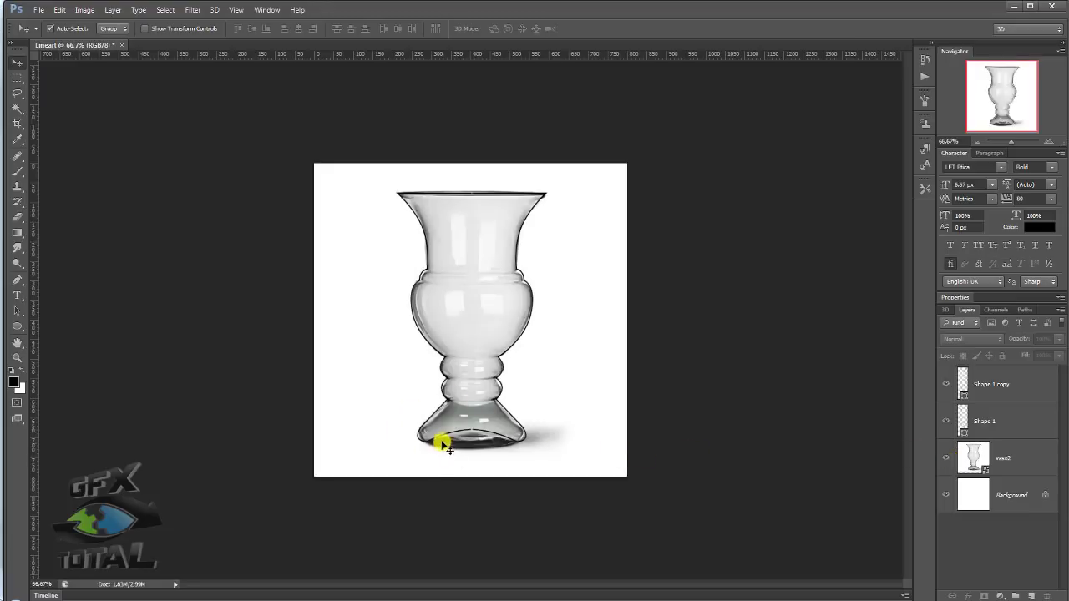
Step: Review at 100% zoom, leave vaso2 hidden, and return to 66.67% zoom
click(1048, 142)
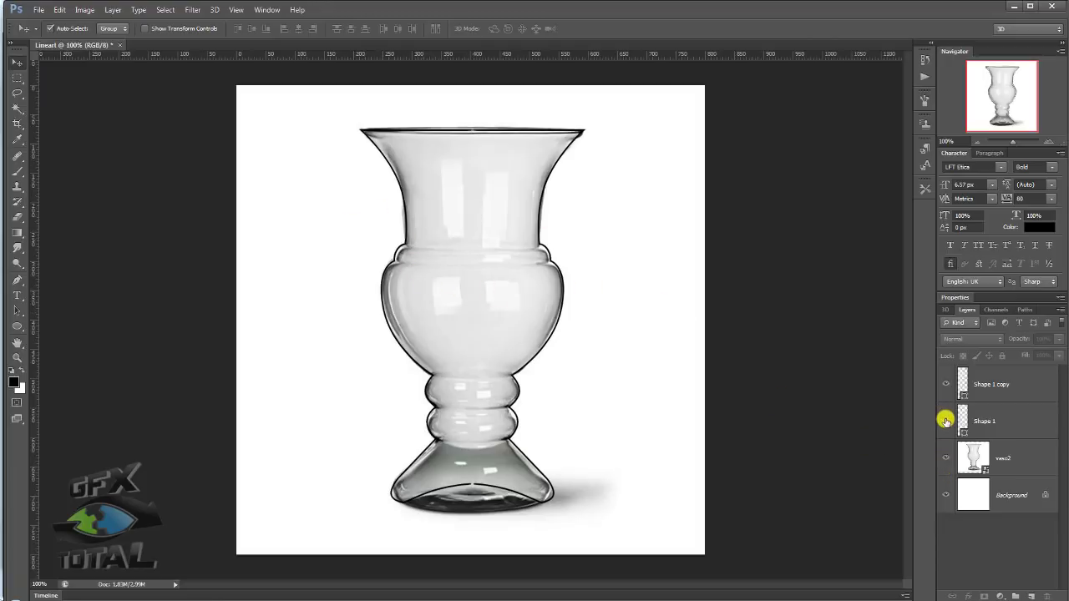
click(945, 458)
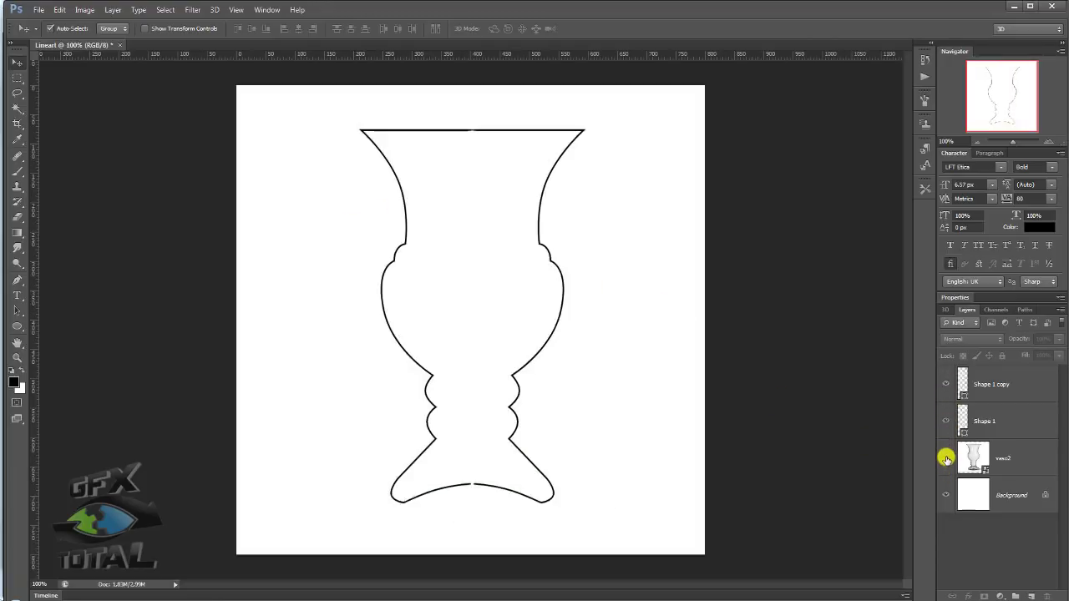
click(946, 457)
click(946, 457)
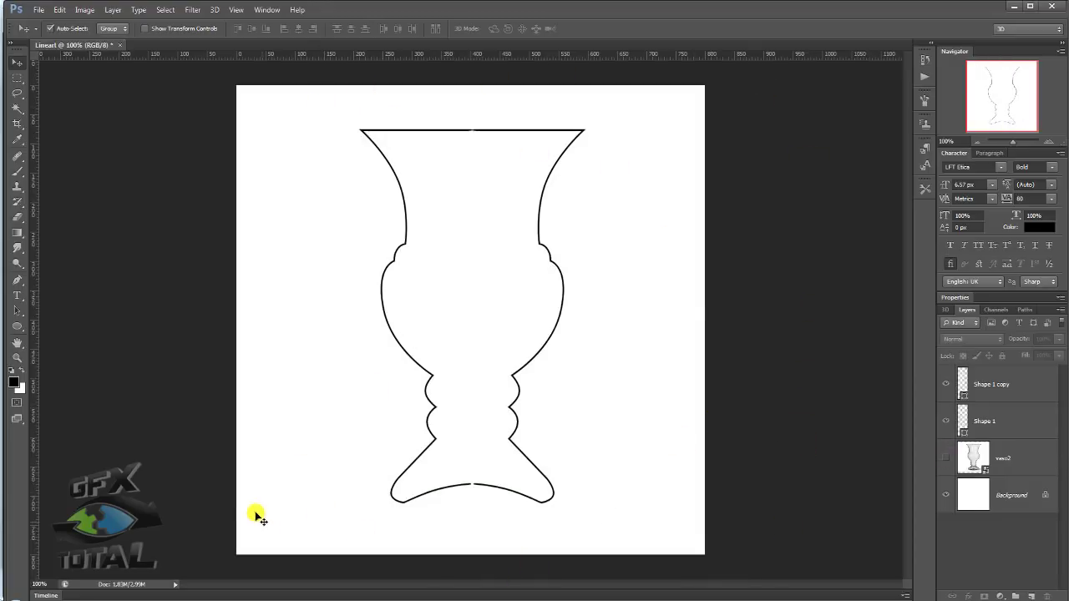
click(975, 142)
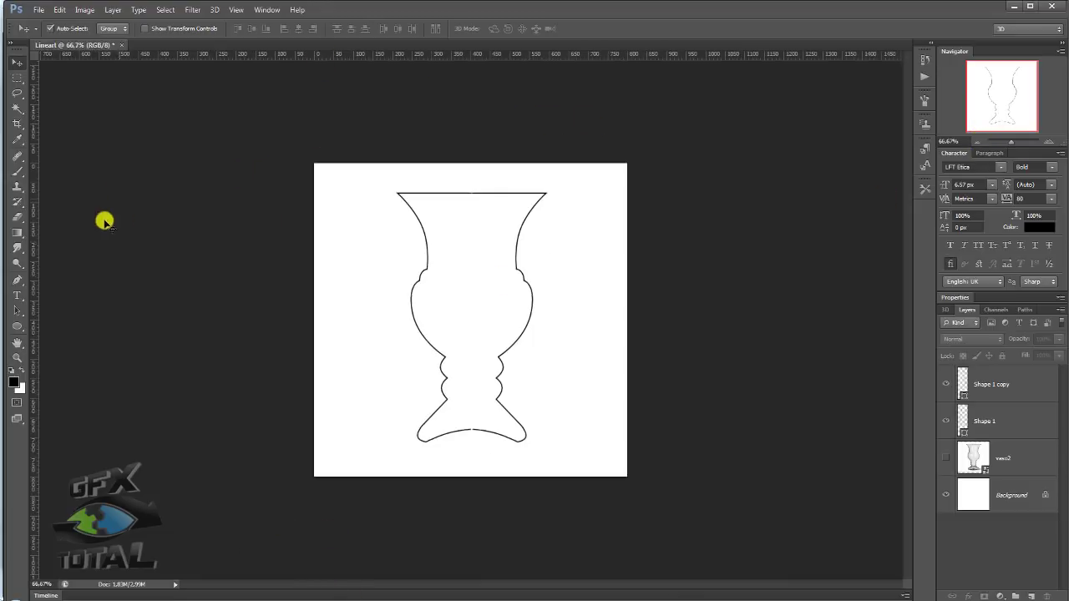
Step: Create a new 800×800 px document named 'referencia 02'
key(ctrl+n)
text(referencia 0)
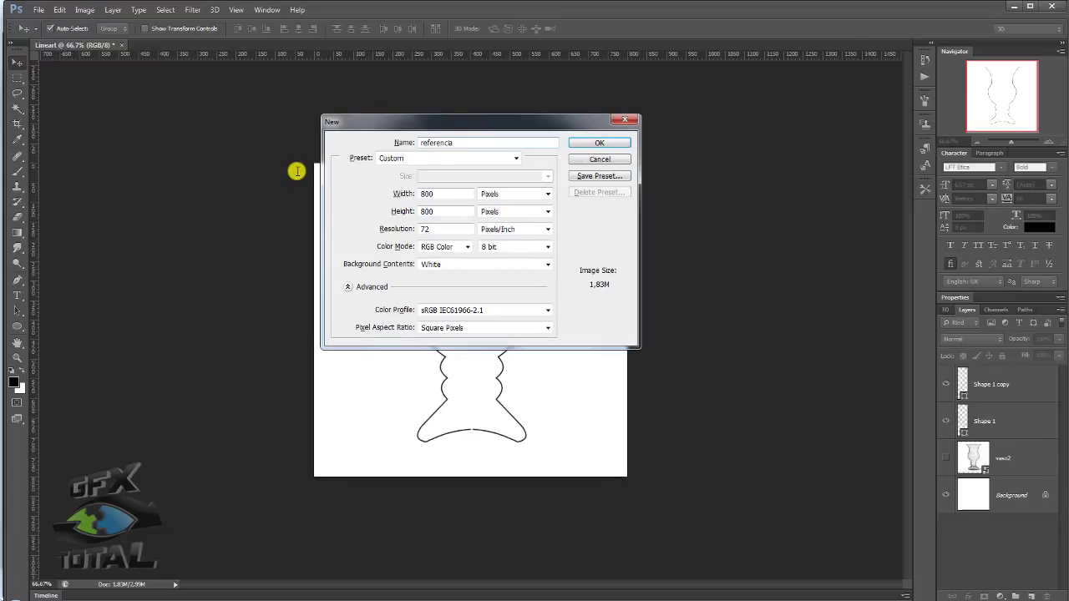
text(2)
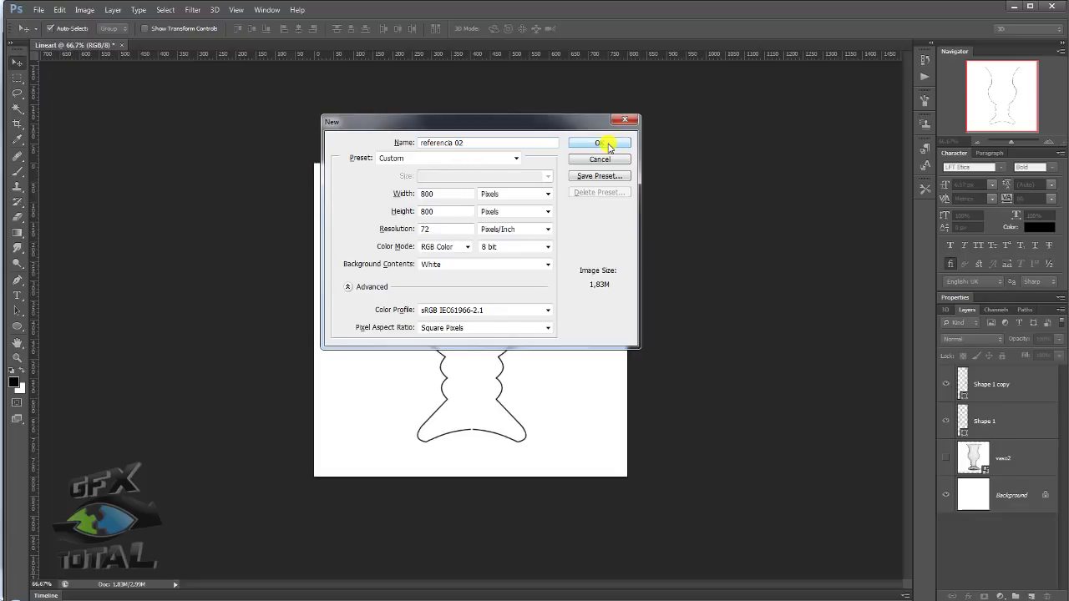
click(599, 142)
click(68, 599)
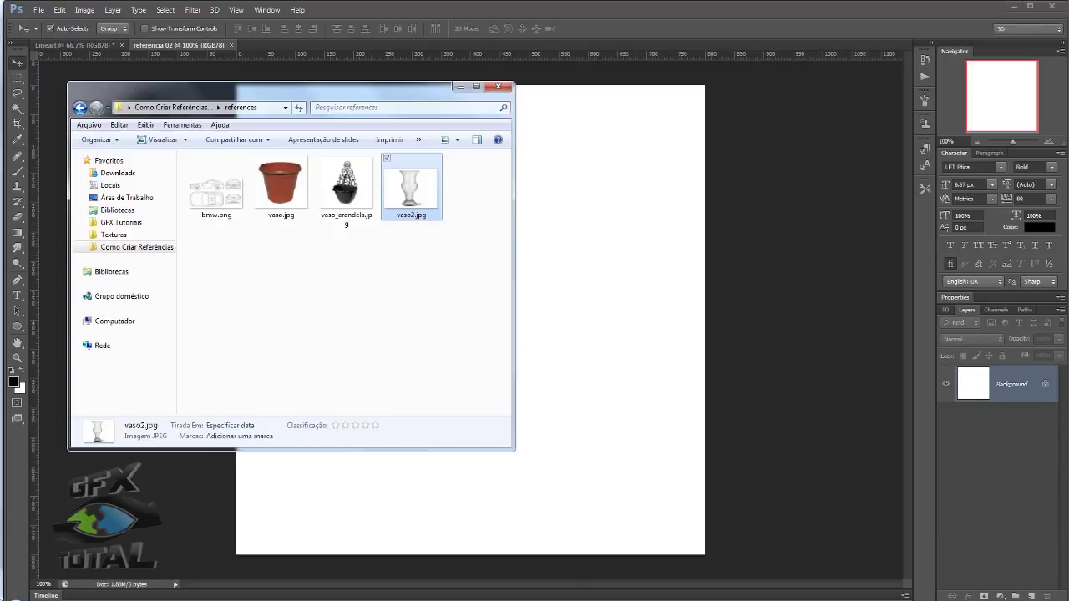
Step: Bring in the vaso.jpg flowerpot photo and enlarge it to about 225% to fill the canvas
drag(281, 185, 560, 284)
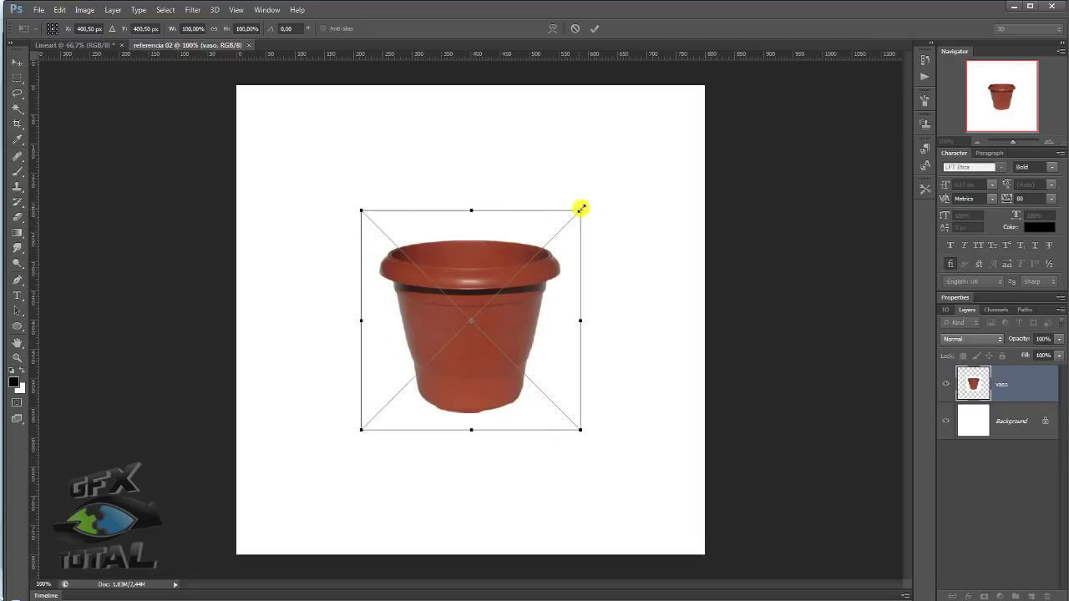
mouse_move(580, 208)
mouse_down()
mouse_move(619, 169)
mouse_move(606, 229)
mouse_move(587, 176)
mouse_move(476, 175)
mouse_move(454, 296)
mouse_move(615, 334)
mouse_move(649, 234)
mouse_move(610, 164)
mouse_move(727, 86)
mouse_up()
key(Return)
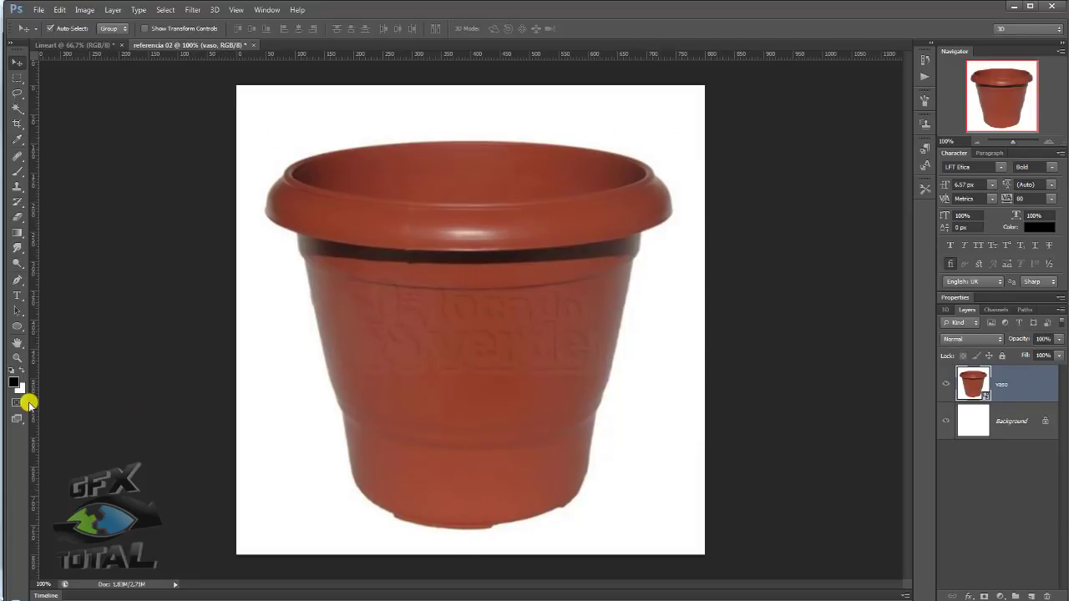
Step: Place a vertical guide at the canvas centre and zoom out to 66.67%
mouse_move(35, 357)
mouse_down()
mouse_move(59, 347)
mouse_move(472, 338)
mouse_up()
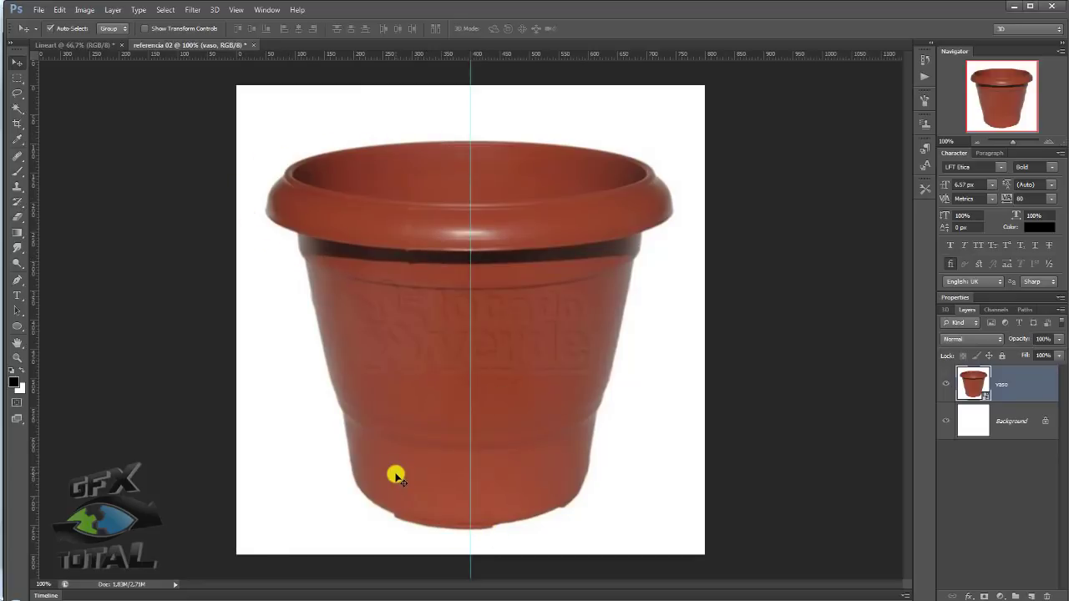
click(977, 141)
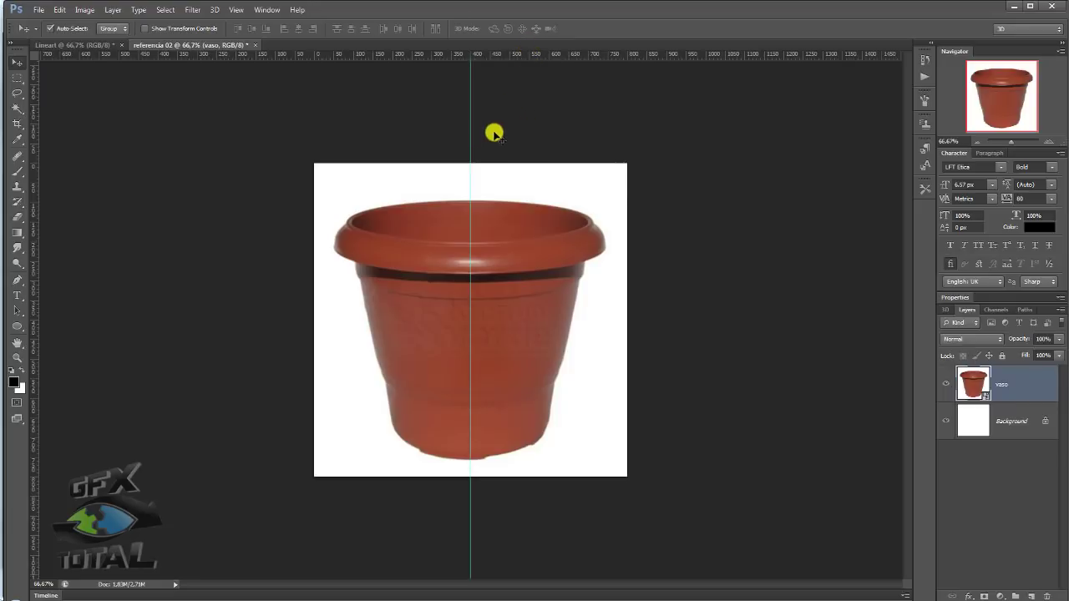
mouse_move(478, 202)
mouse_down()
mouse_move(358, 214)
mouse_move(370, 231)
mouse_move(437, 241)
mouse_move(536, 244)
mouse_move(582, 222)
mouse_move(472, 203)
mouse_up()
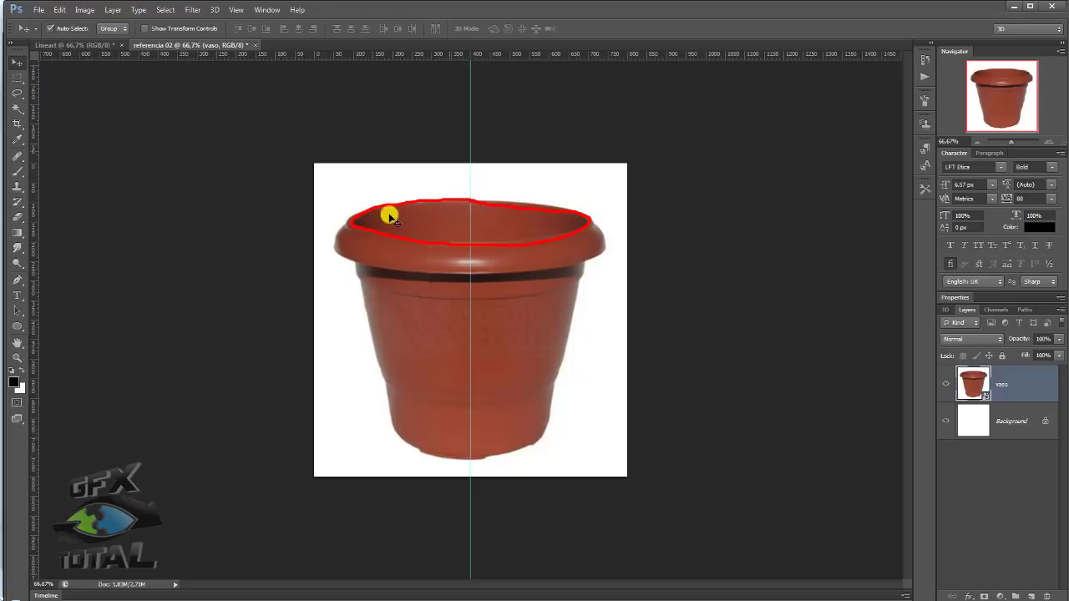
drag(370, 222, 586, 222)
key(Escape)
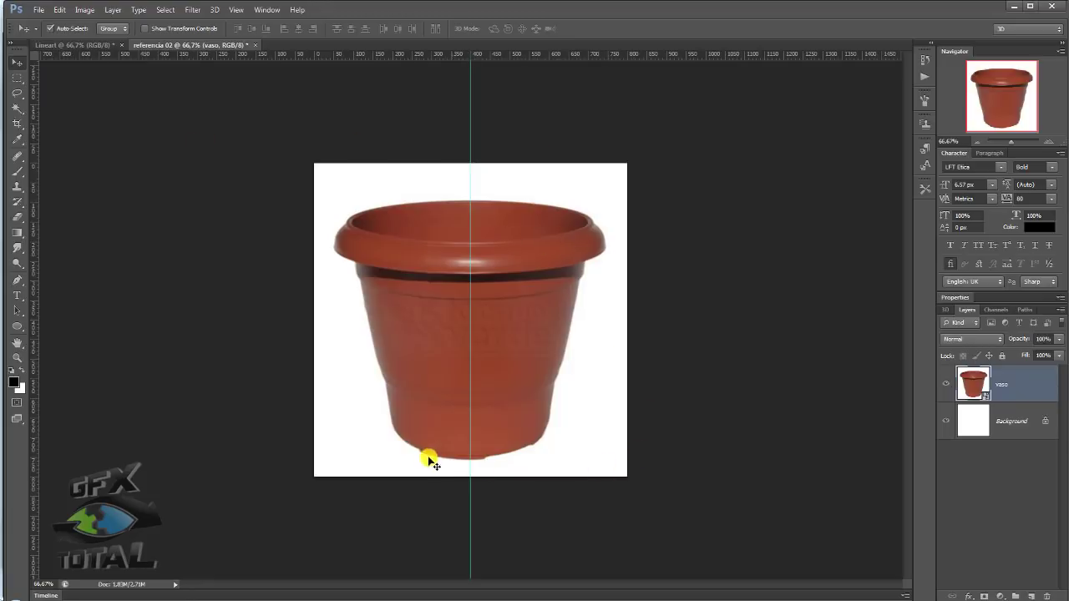
Step: Drag a horizontal guide onto the pot's bottom edge at about Y 717.6 px
mouse_move(485, 53)
mouse_down()
mouse_move(495, 448)
mouse_move(491, 339)
mouse_up()
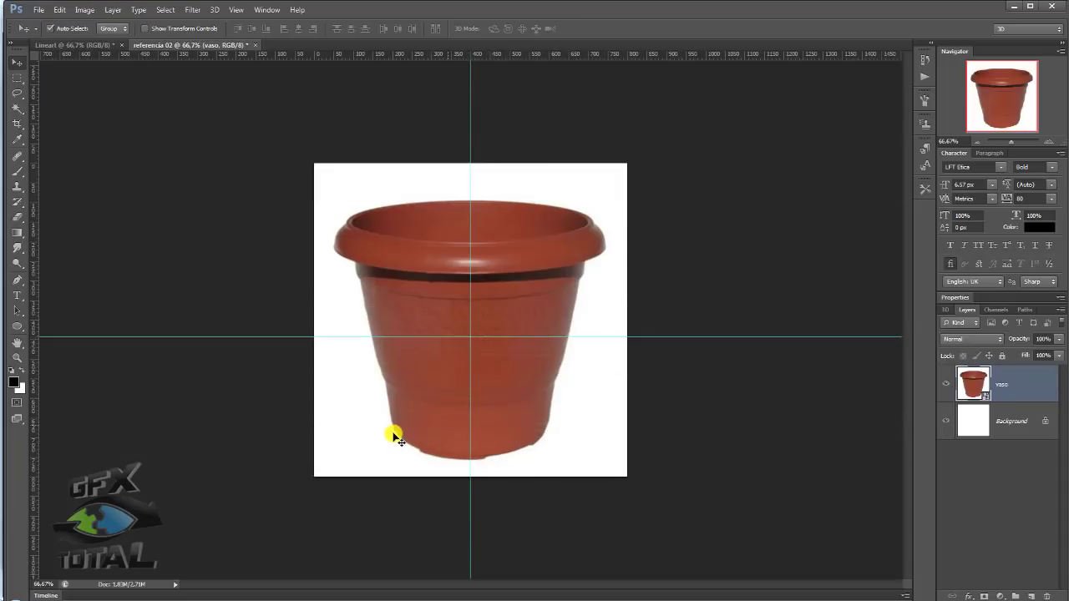
drag(397, 431, 541, 427)
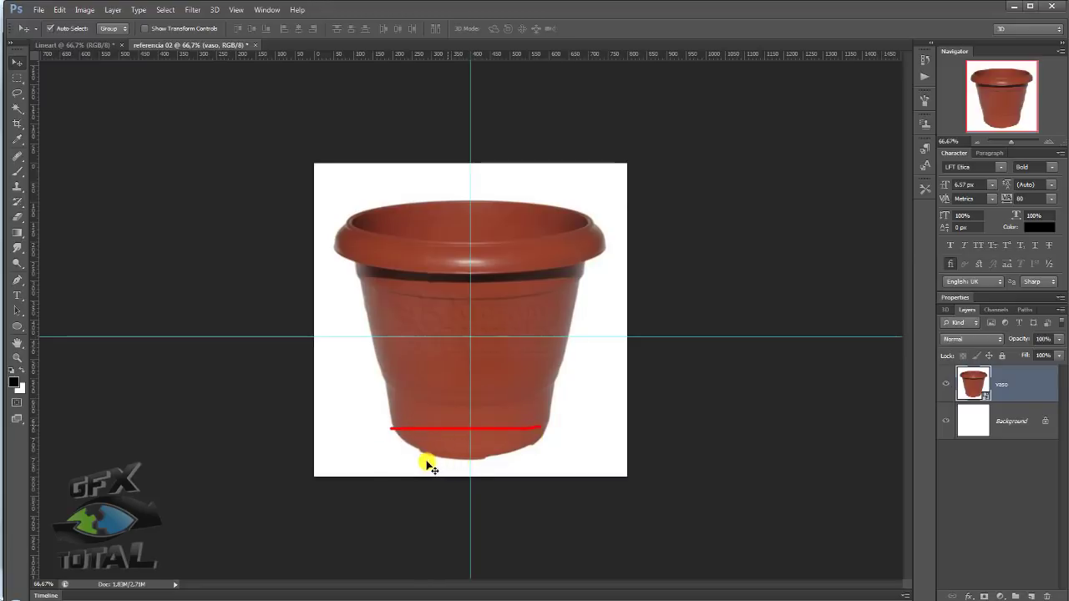
drag(393, 458, 551, 459)
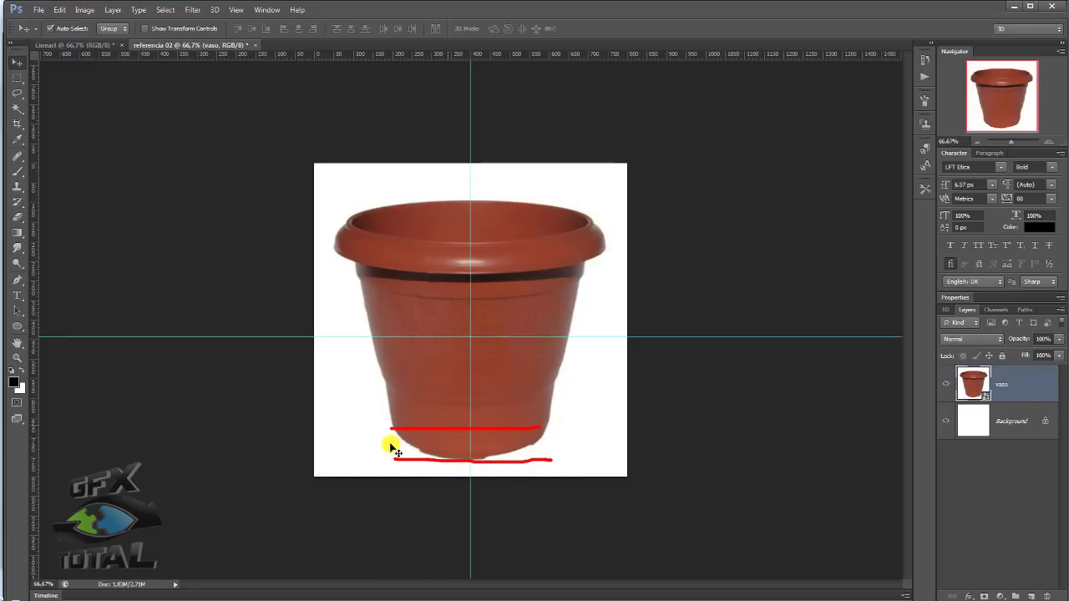
drag(391, 443, 543, 442)
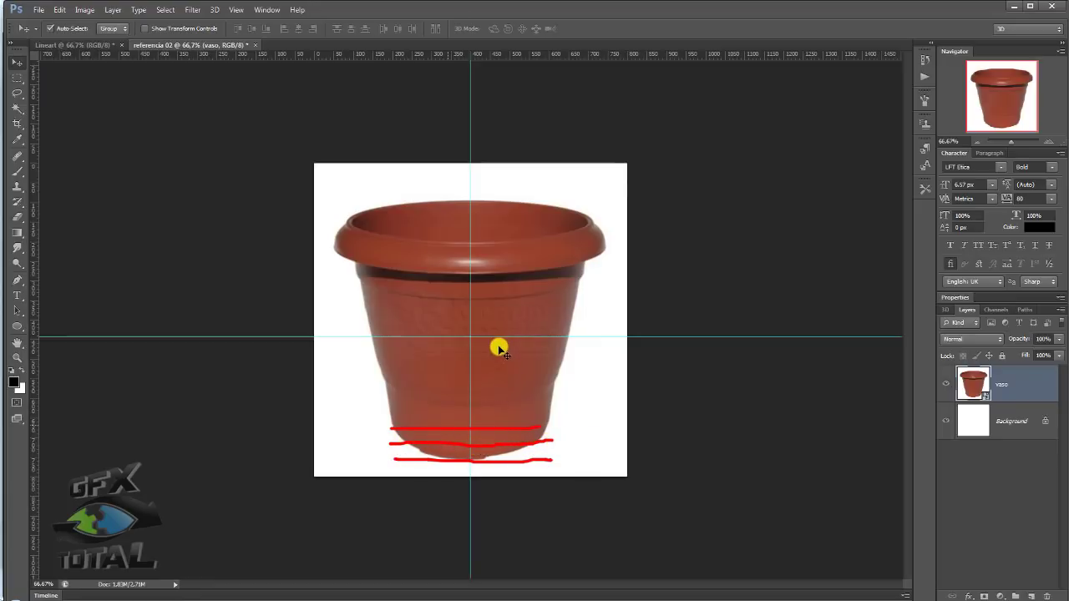
drag(497, 339, 493, 448)
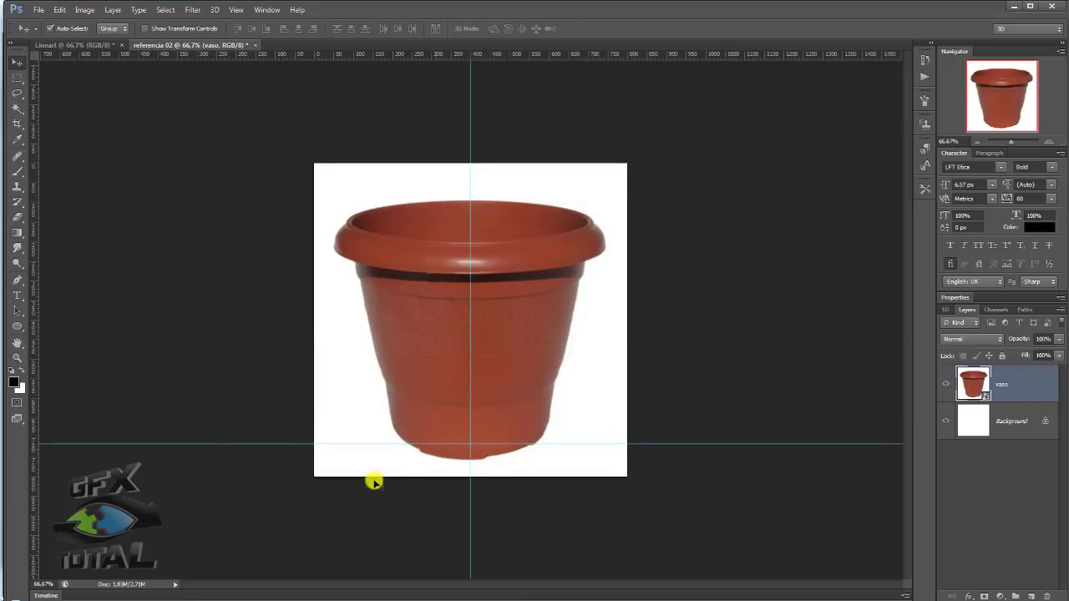
Step: Add a new empty layer, zoom in on the flowerpot, and select the Pen tool in Shape mode
click(1031, 595)
drag(1039, 142, 1018, 142)
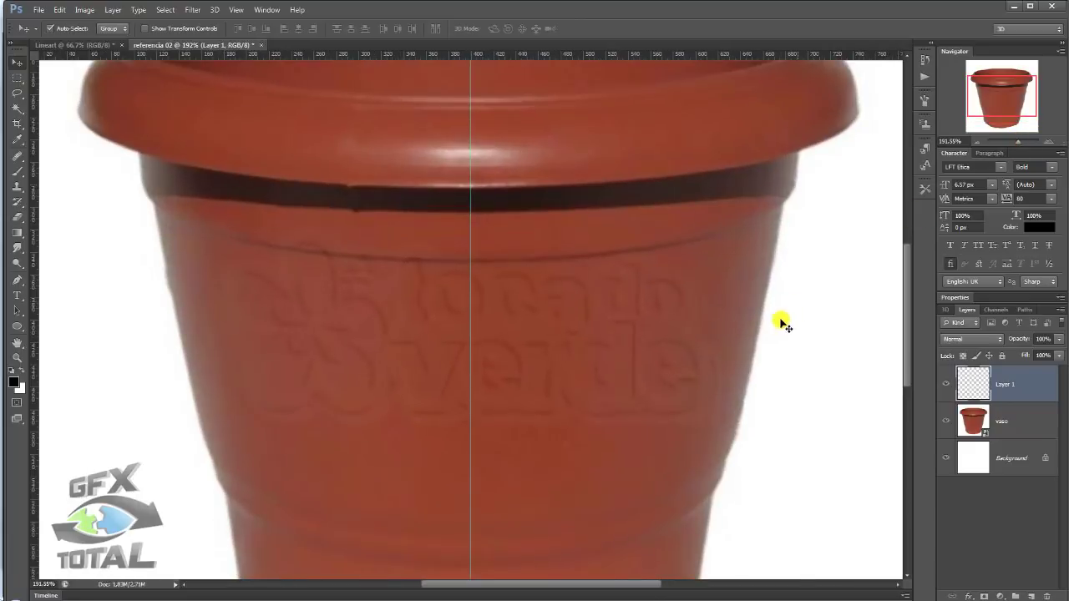
scroll(546, 250, down, 5)
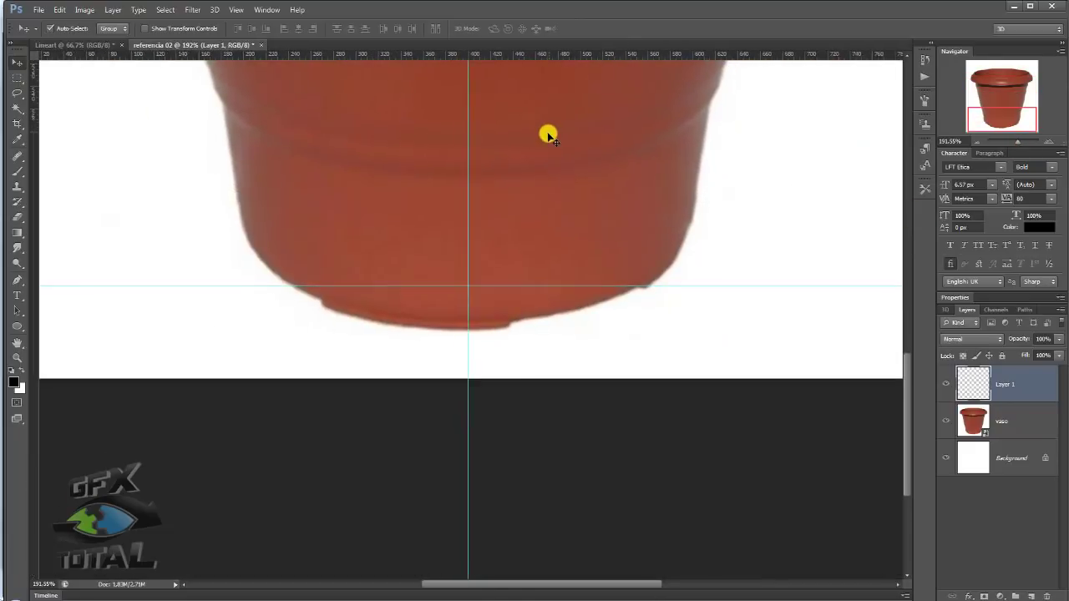
scroll(526, 209, up, 1)
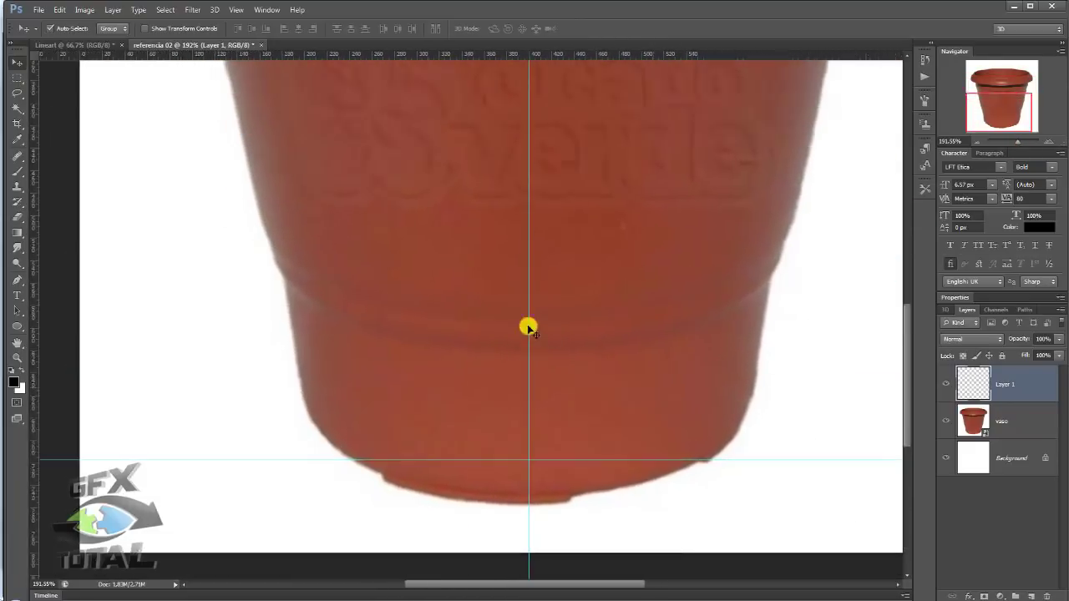
scroll(576, 270, up, 1)
scroll(576, 269, right, 1)
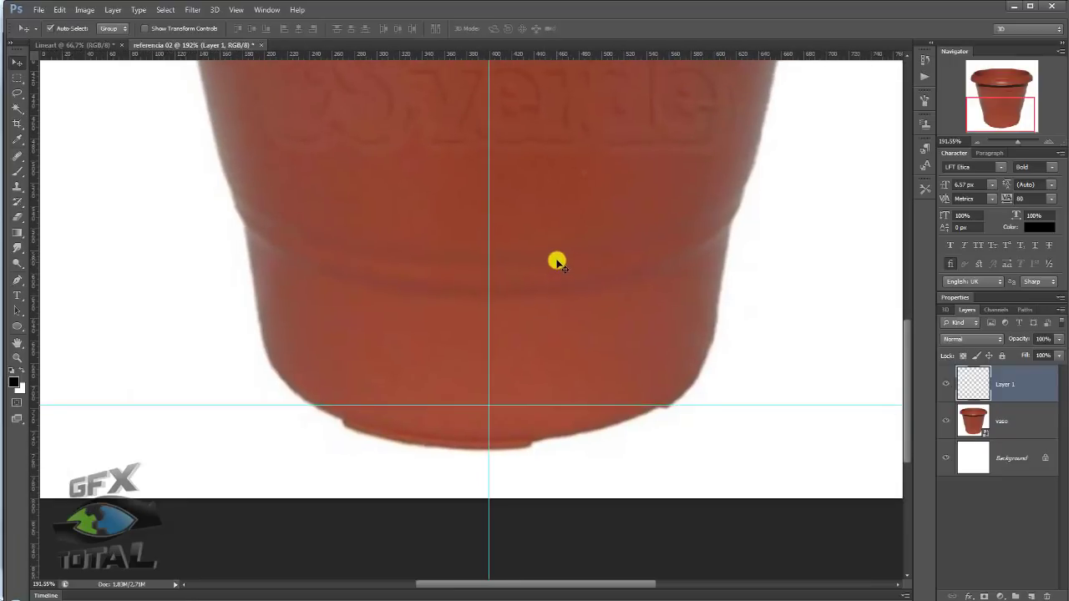
click(17, 281)
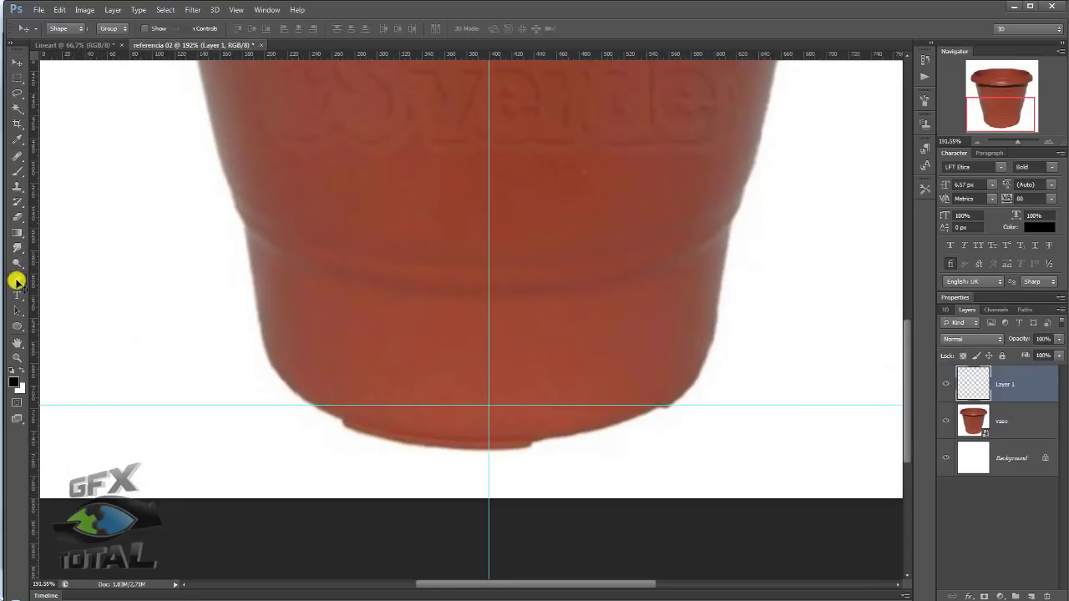
Step: Place Pen anchors from the guide intersection along the base and up the pot's left side
click(488, 406)
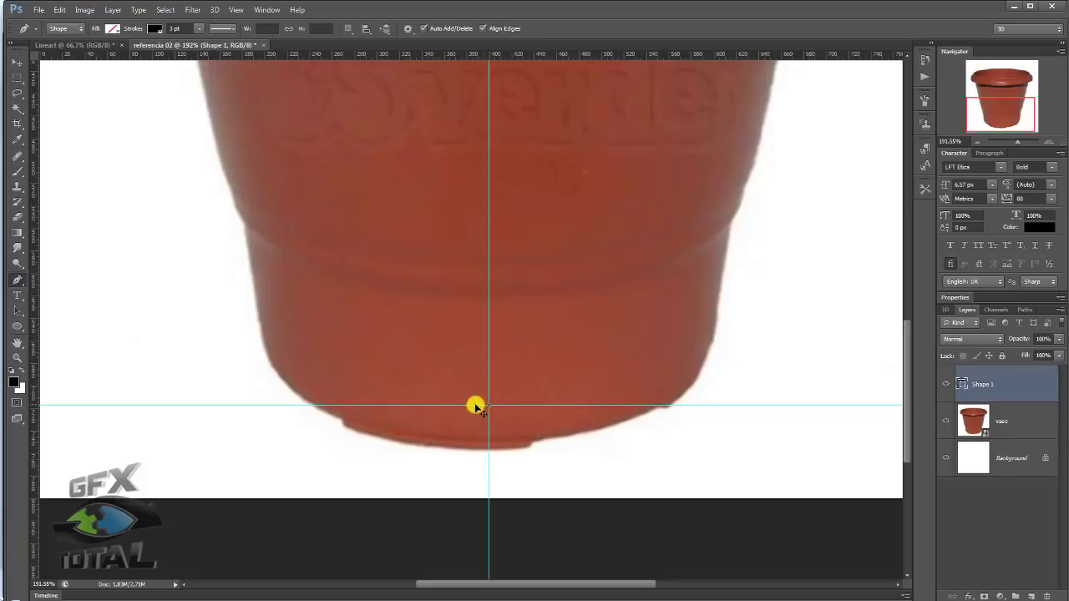
click(286, 406)
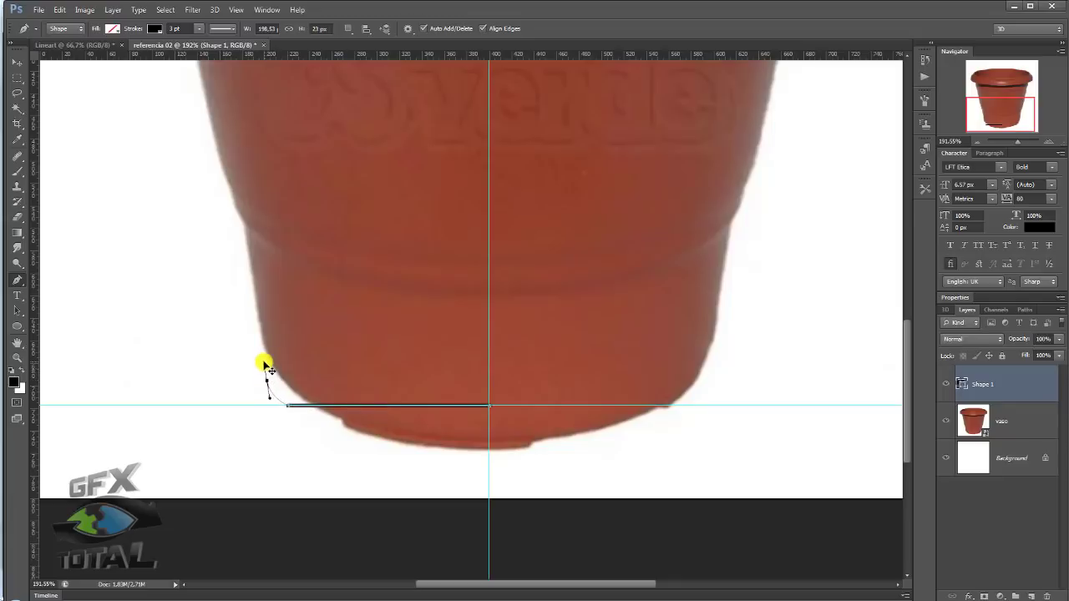
drag(262, 361, 261, 359)
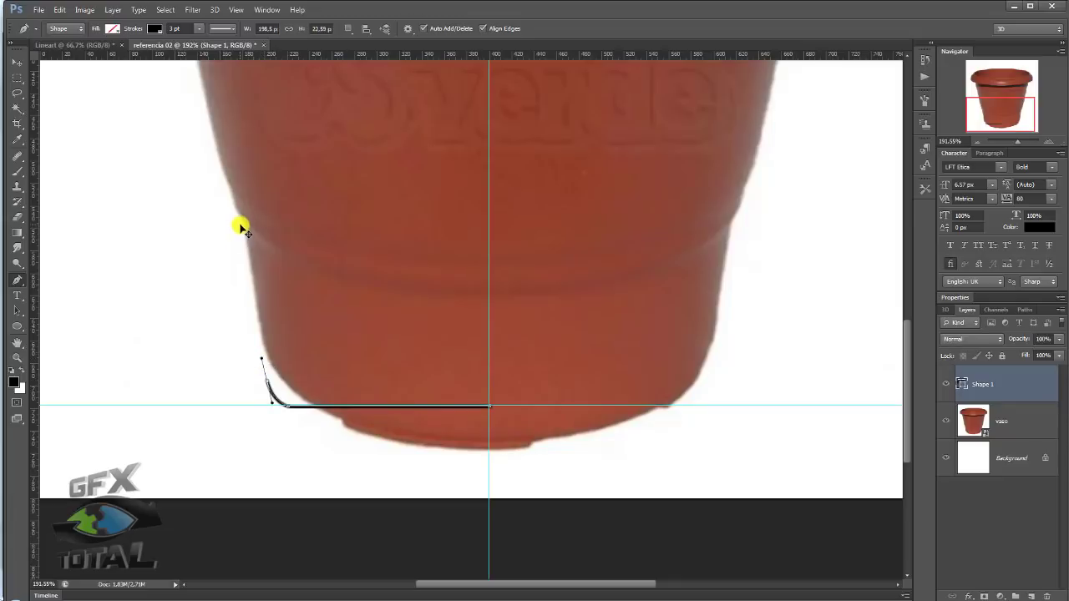
click(245, 226)
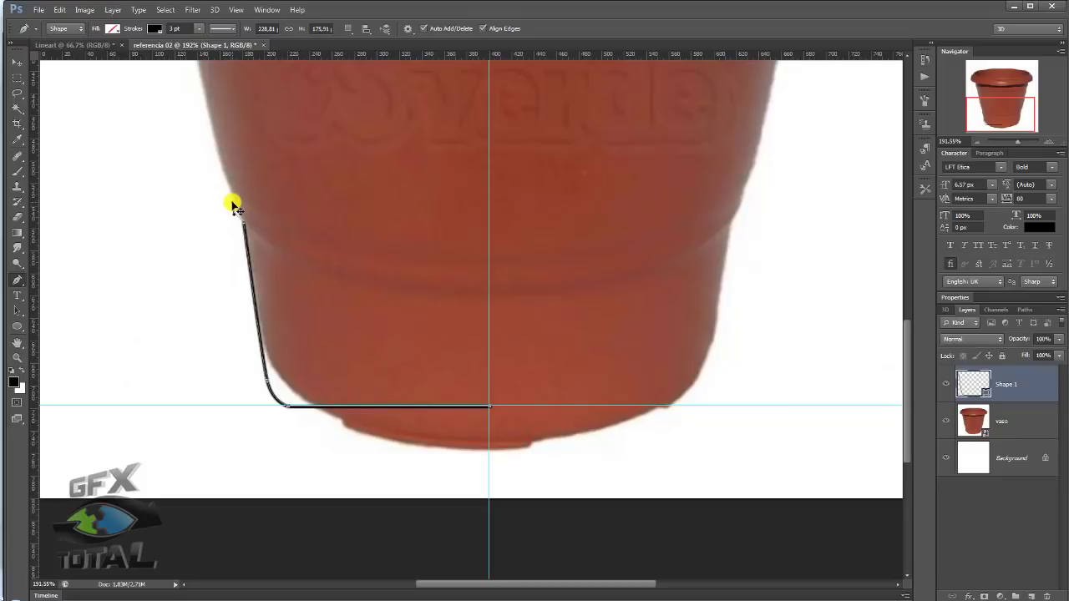
drag(235, 204, 237, 200)
click(232, 193)
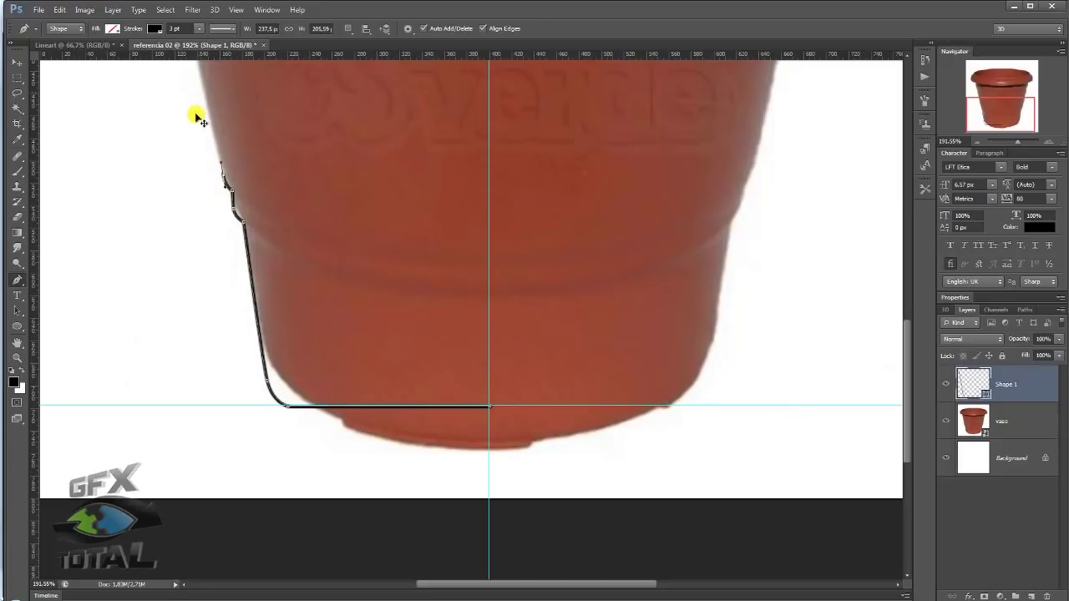
drag(195, 112, 210, 318)
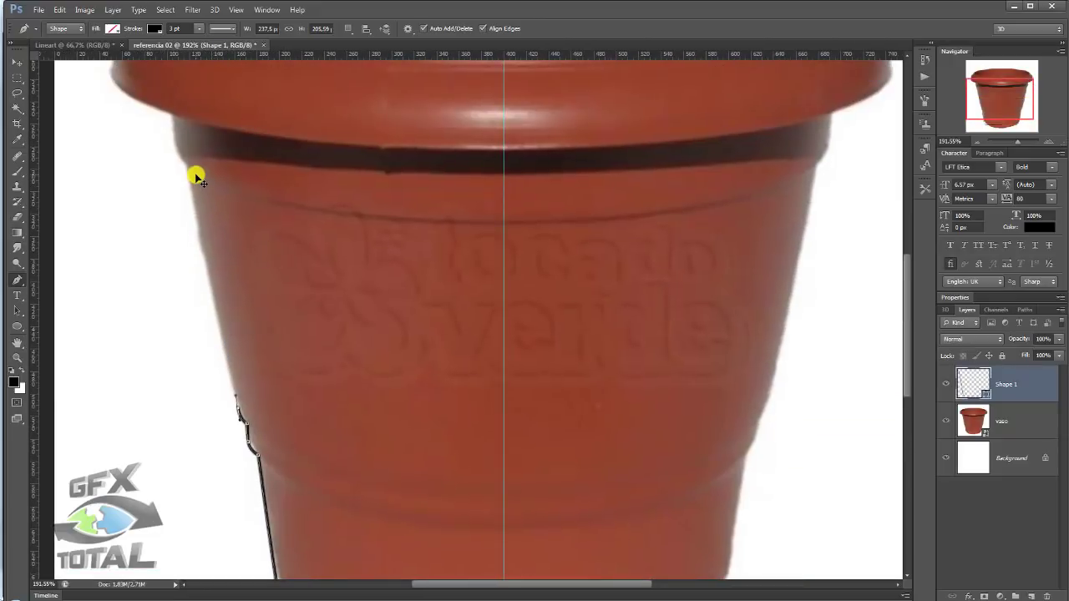
click(195, 175)
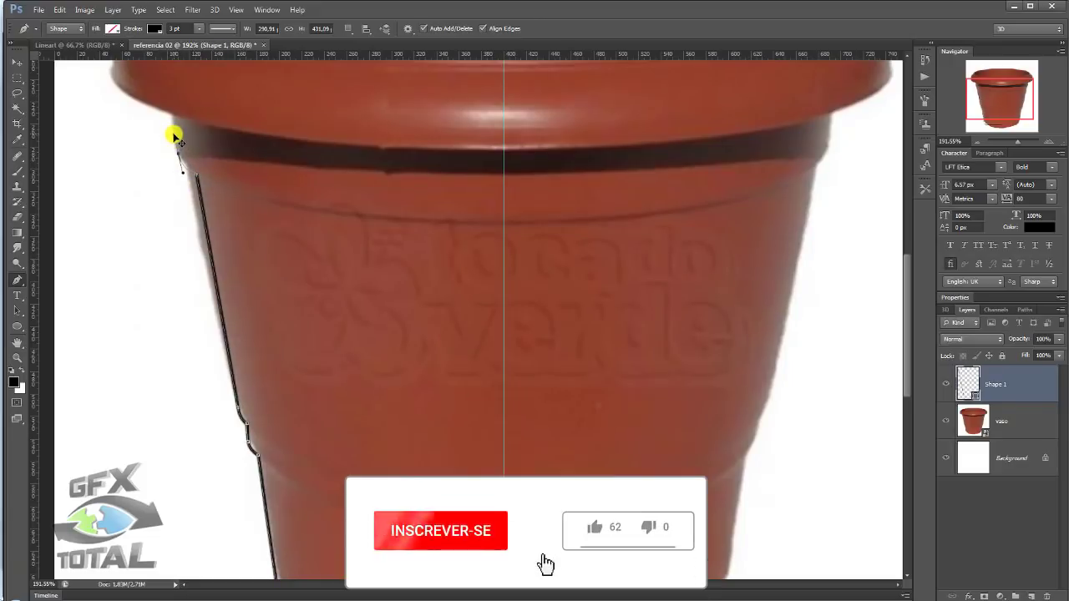
mouse_move(179, 91)
mouse_down()
mouse_move(194, 235)
mouse_move(217, 309)
mouse_up()
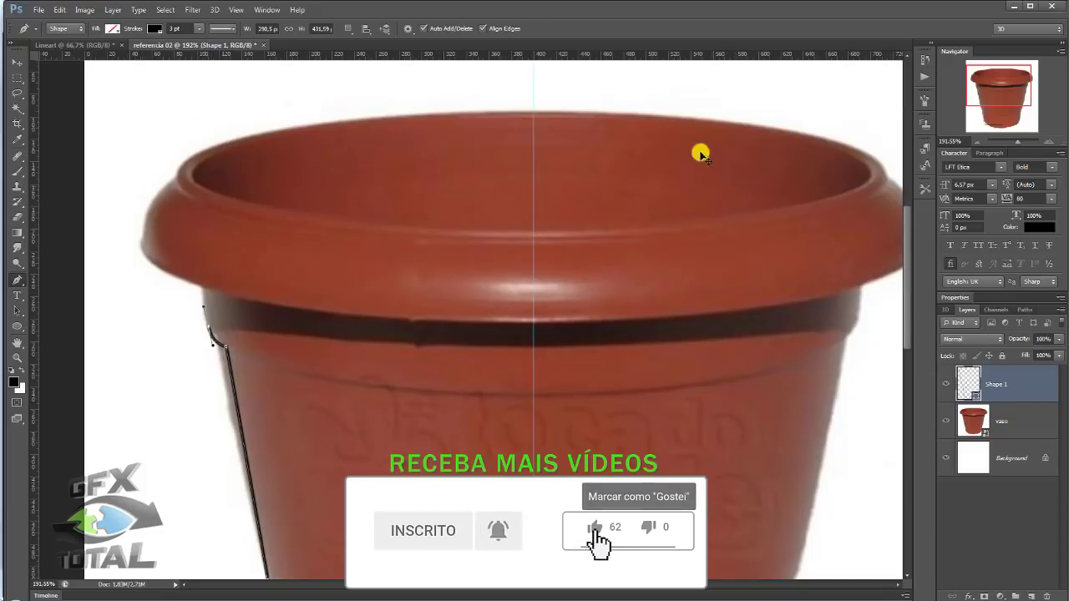
Step: Set a horizontal guide at the rim top (Y 96 px) and curve the outline up to it
drag(543, 58, 557, 179)
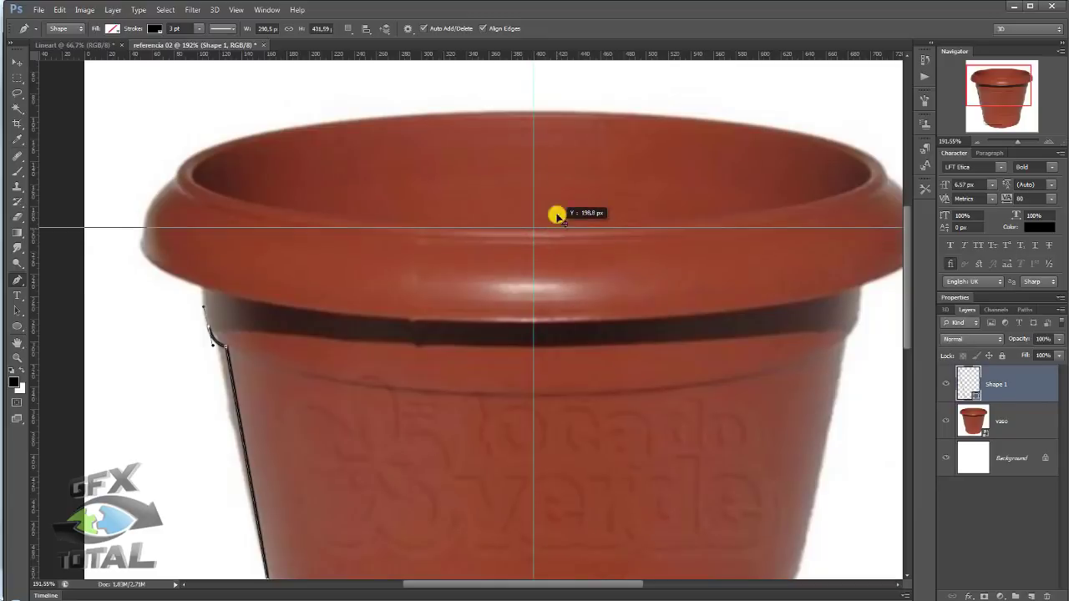
mouse_move(557, 179)
mouse_down()
mouse_move(557, 114)
mouse_move(558, 172)
mouse_up()
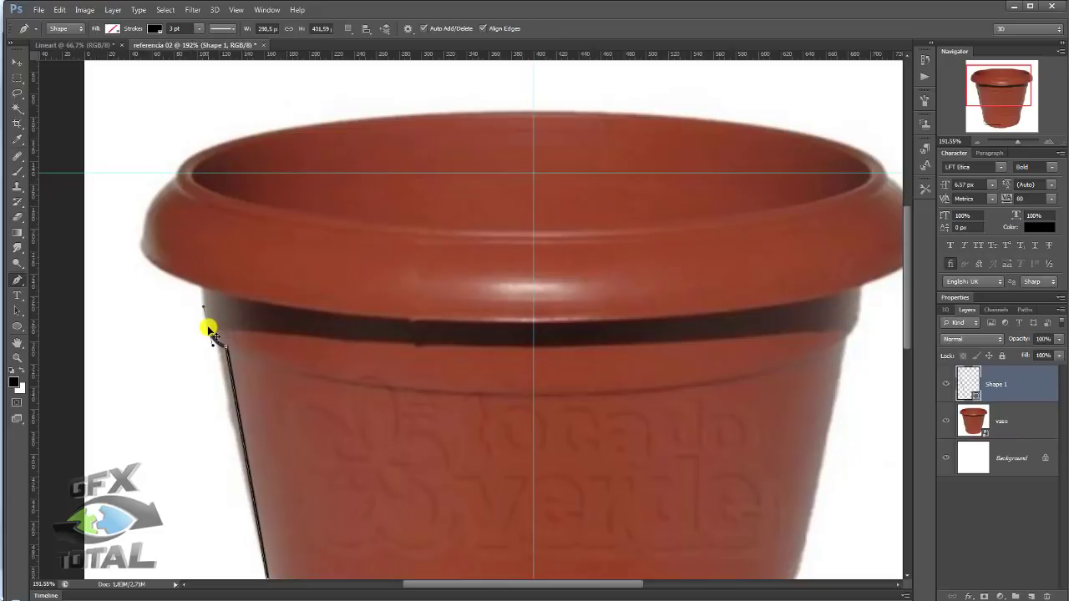
click(191, 177)
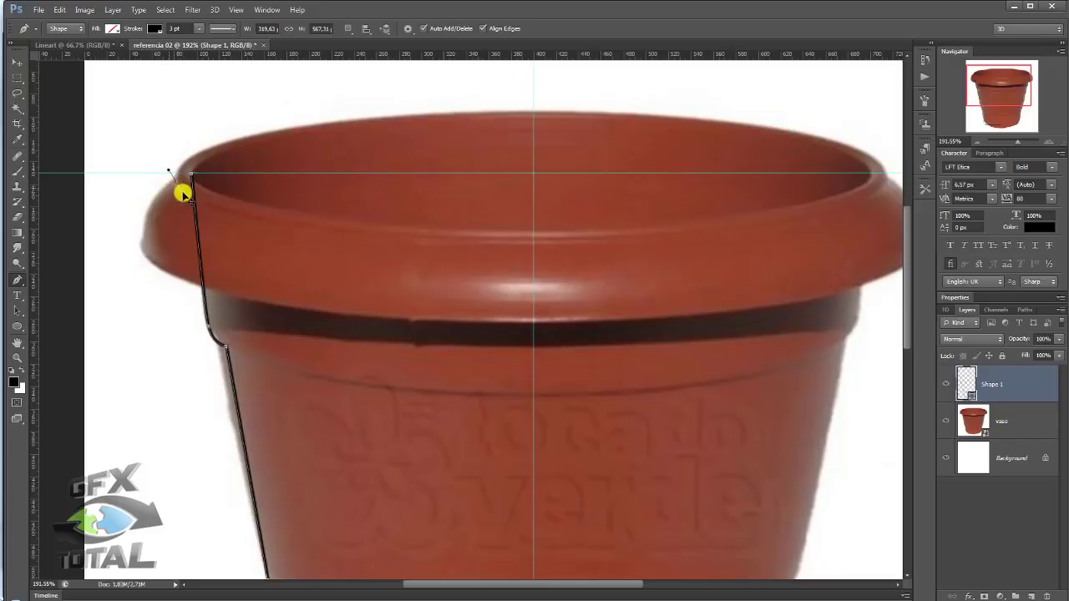
drag(191, 176, 170, 168)
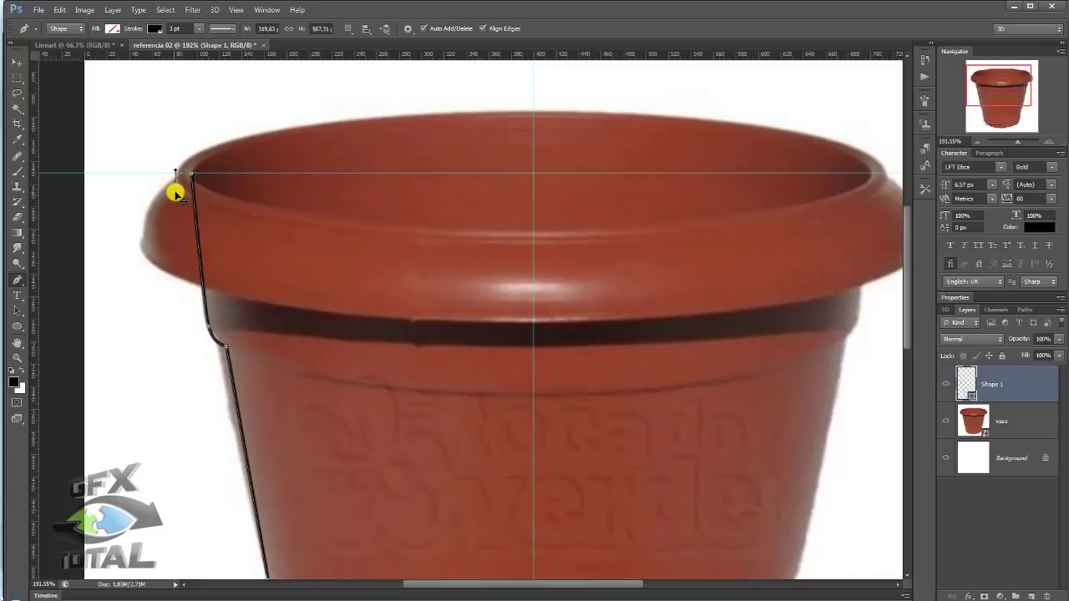